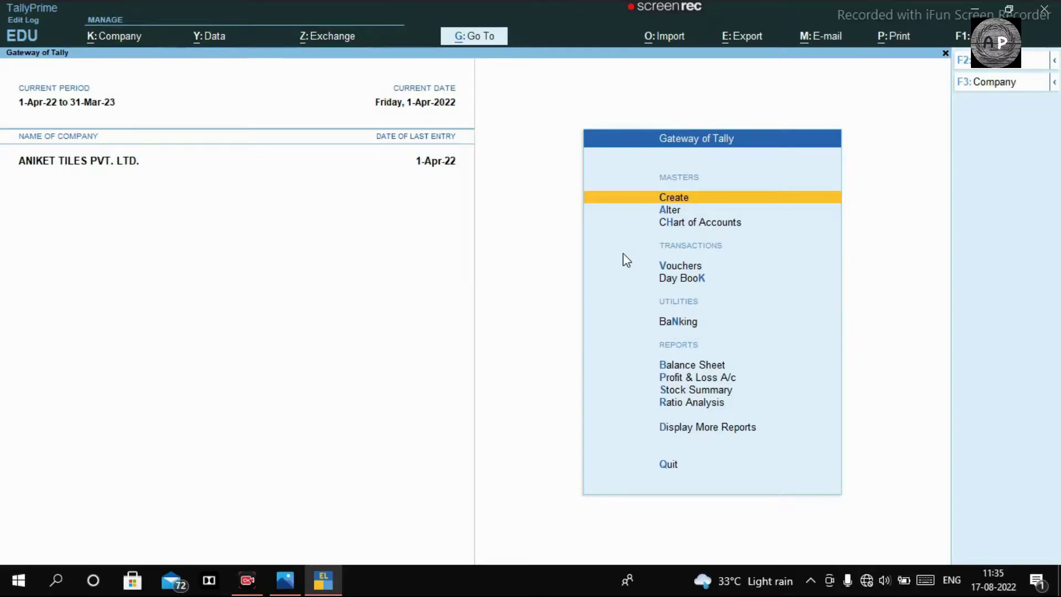
Step: Bring up the Photos viewer showing the tile purchase tax invoice
left_click(297, 588)
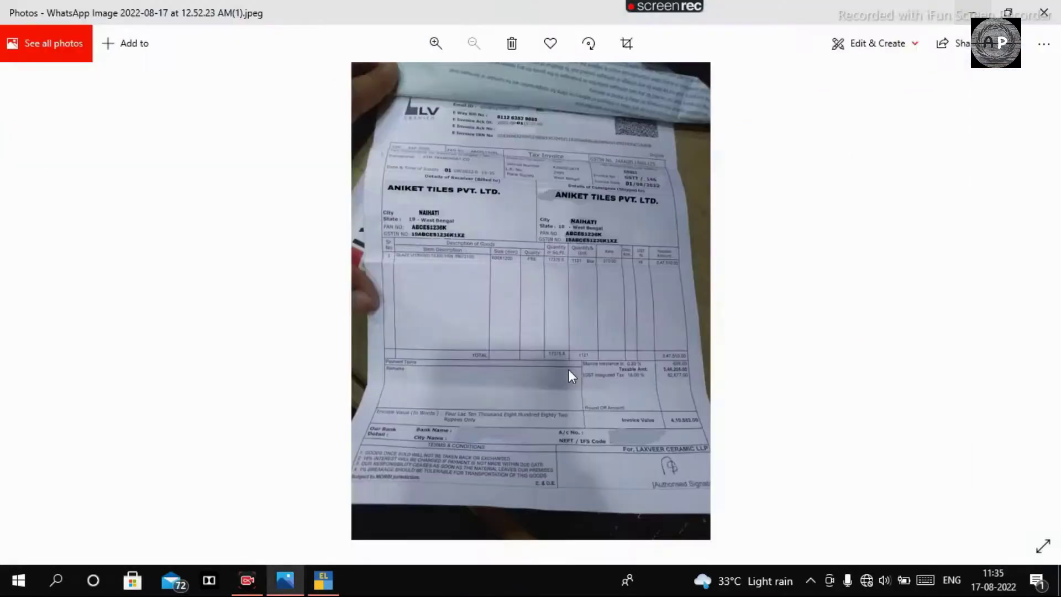
scroll(575, 357, "up", 3)
scroll(585, 135, "down", 3)
Step: Glance at the ATM Transport freight receipt, then return to the tile invoice and zoom it
left_click(1041, 294)
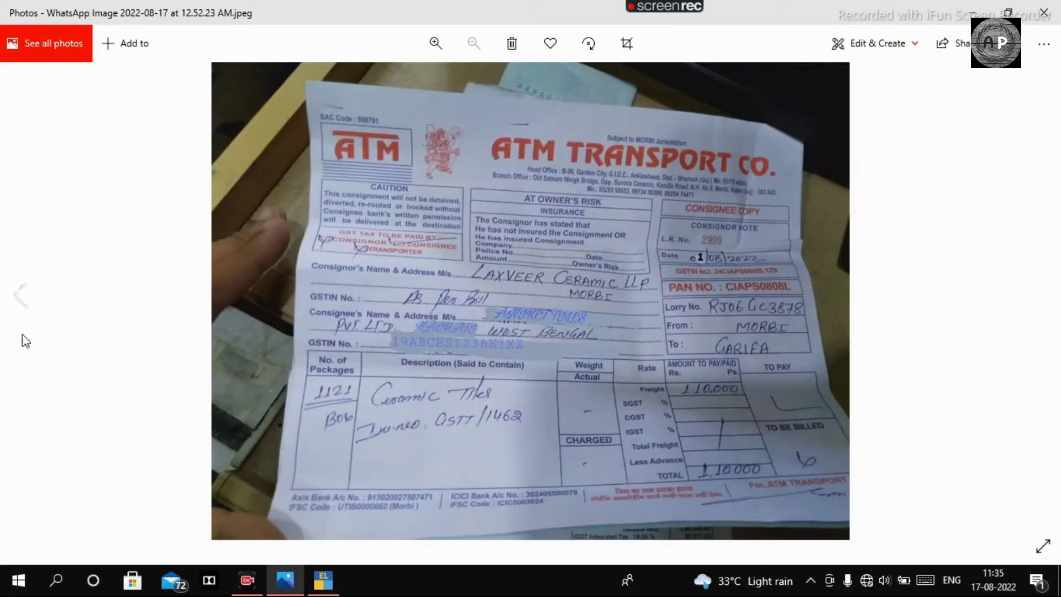
left_click(20, 294)
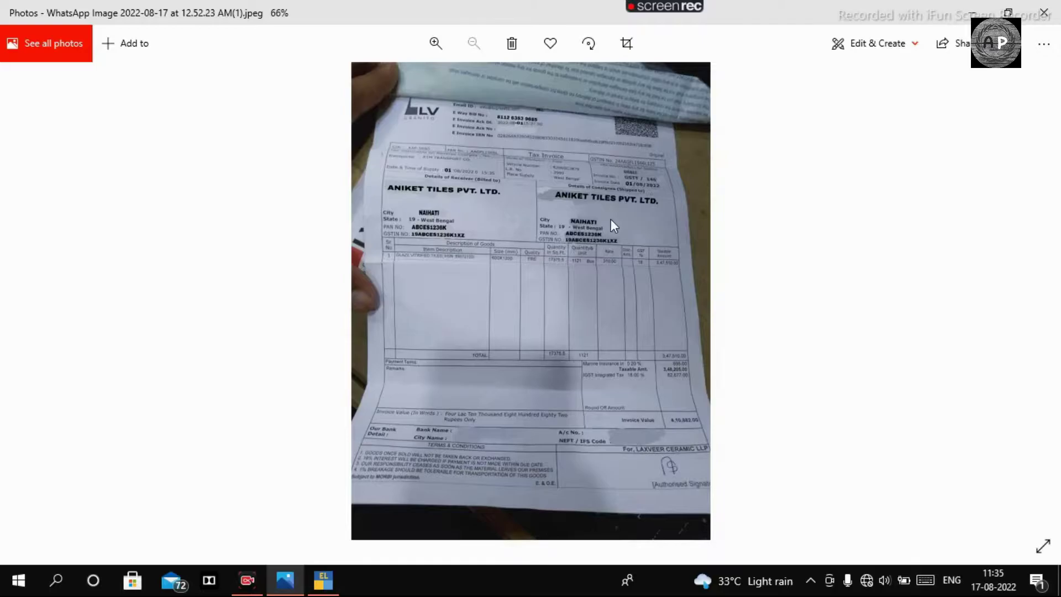
scroll(611, 219, "up", 3)
scroll(616, 215, "up", 2)
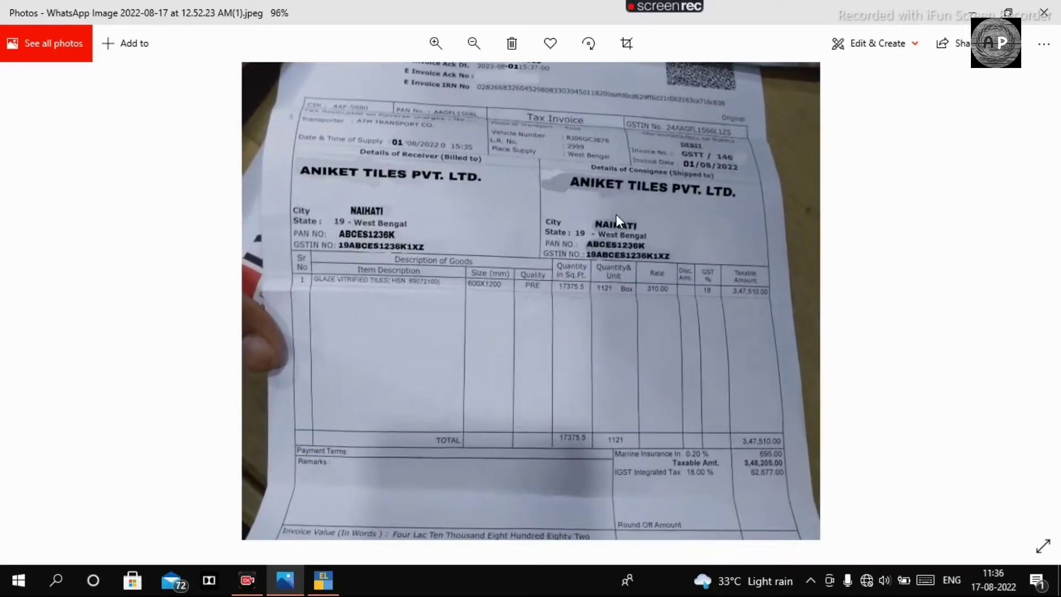
scroll(745, 240, "down", 2)
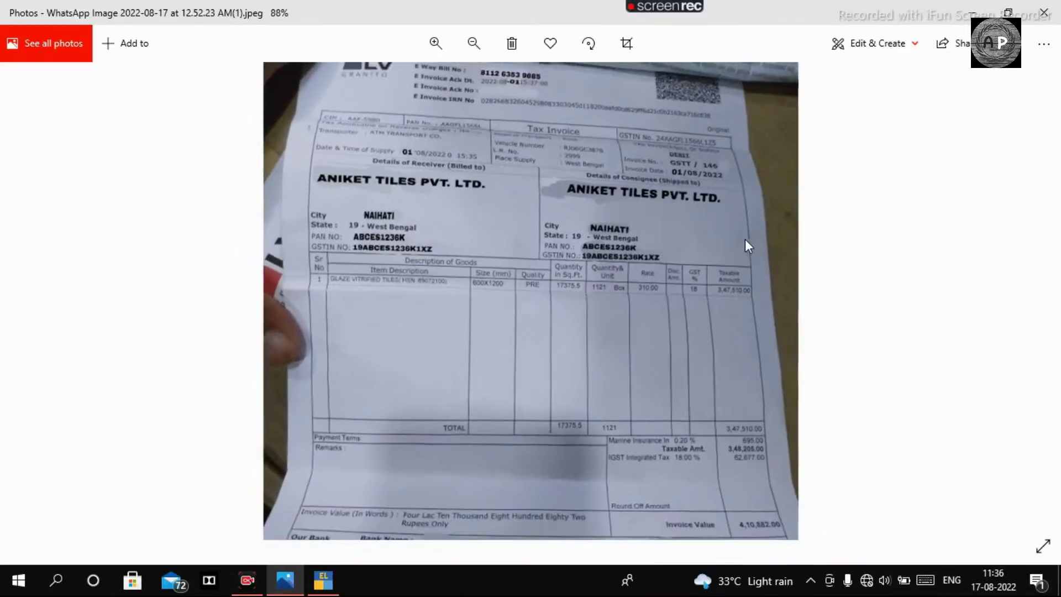
scroll(746, 239, "up", 1)
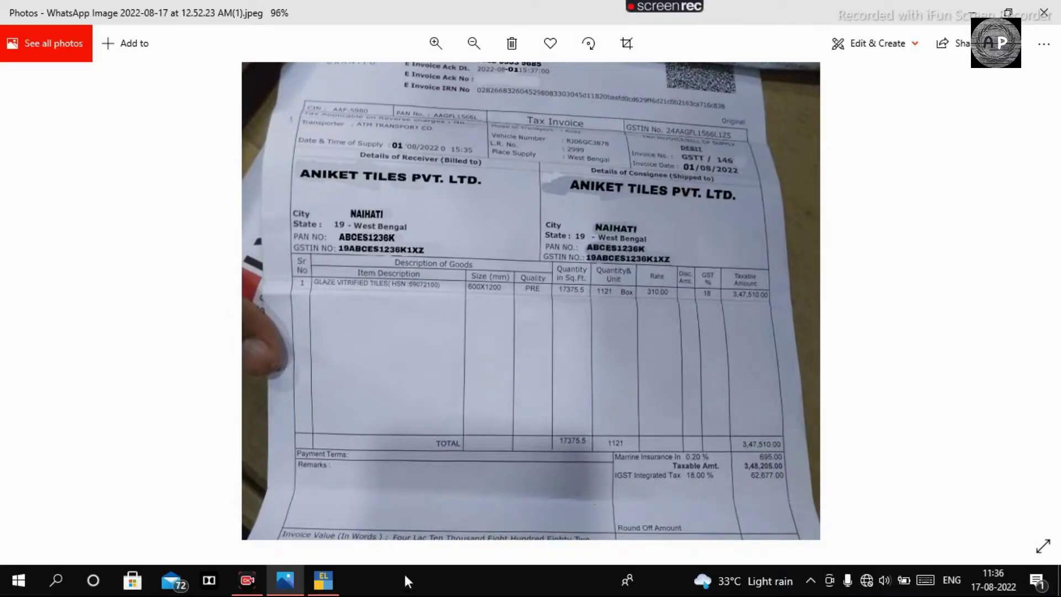
Step: Open the Day Book from Display More Reports to confirm it holds only the CAPITAL receipt
left_click(323, 580)
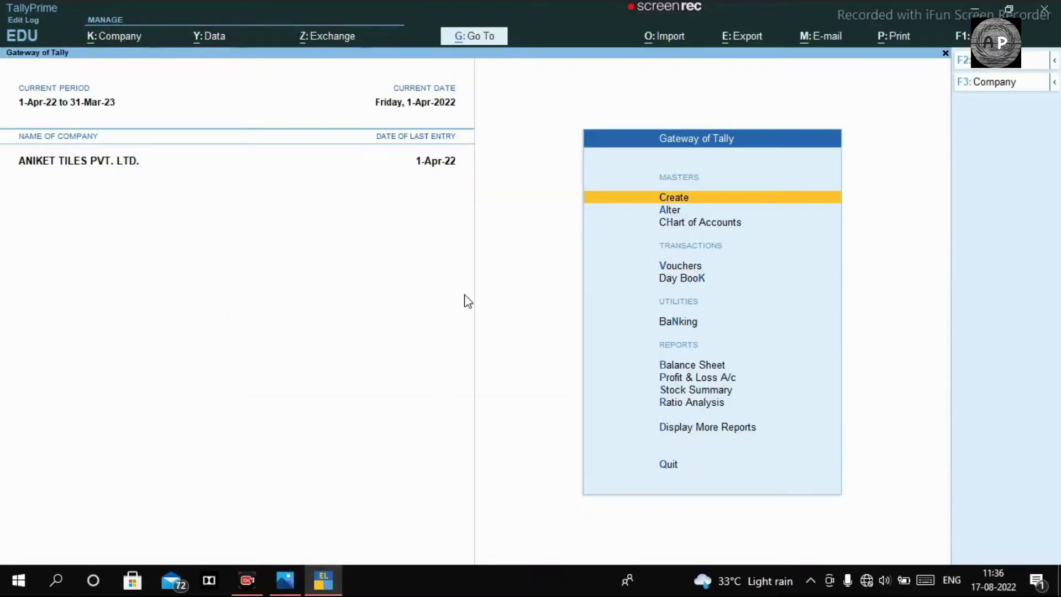
key("Down")
key("Down")
key("Down")
key("Down")
key("Down")
key("Down")
key("Down")
key("Down")
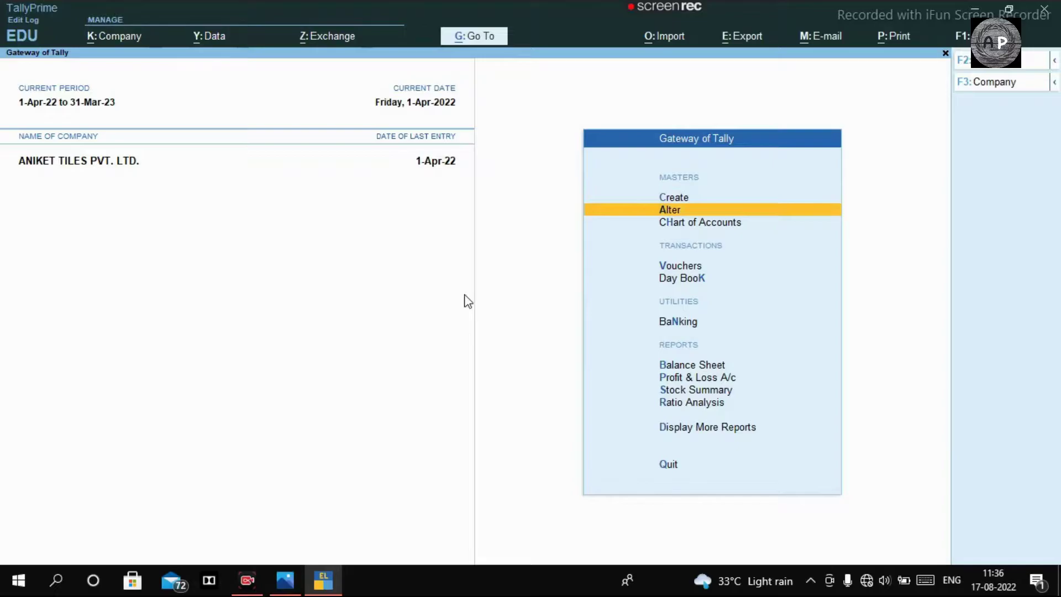
key("Up")
key("Up")
key("Down")
key("Down")
key("Down")
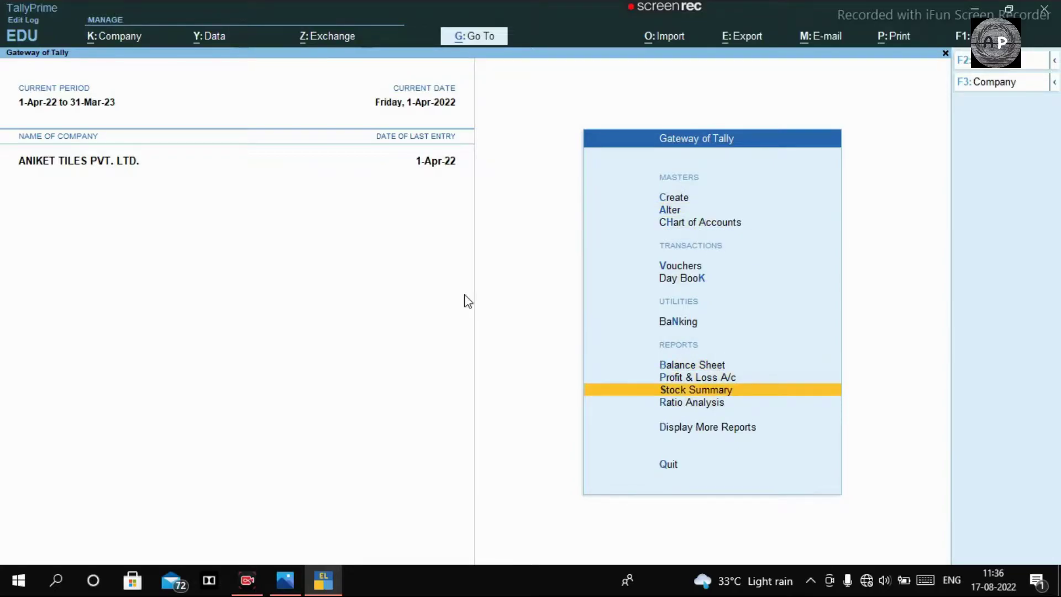
key("Down")
key("Return")
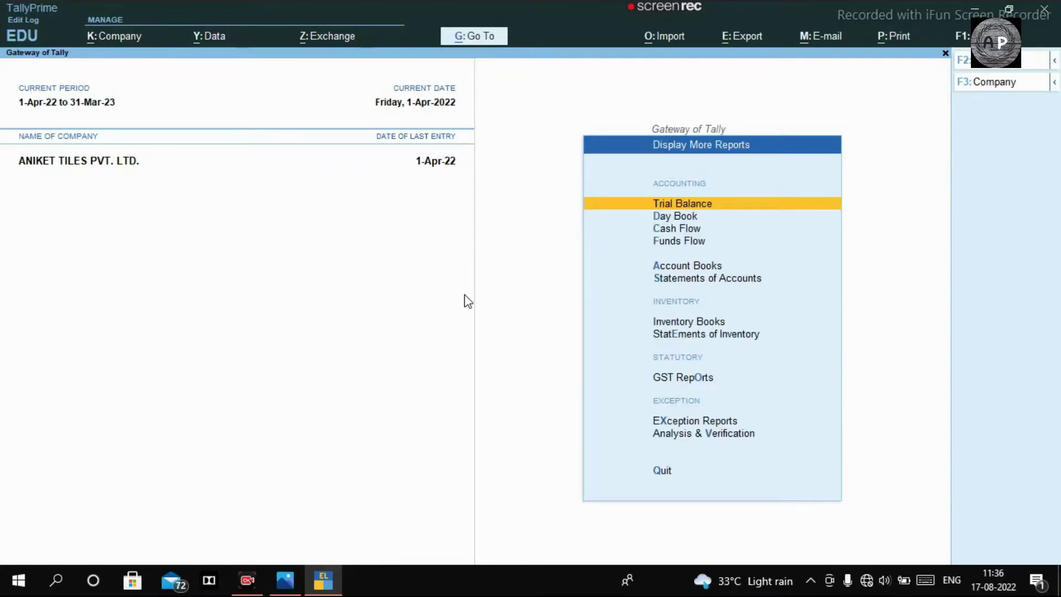
key("d")
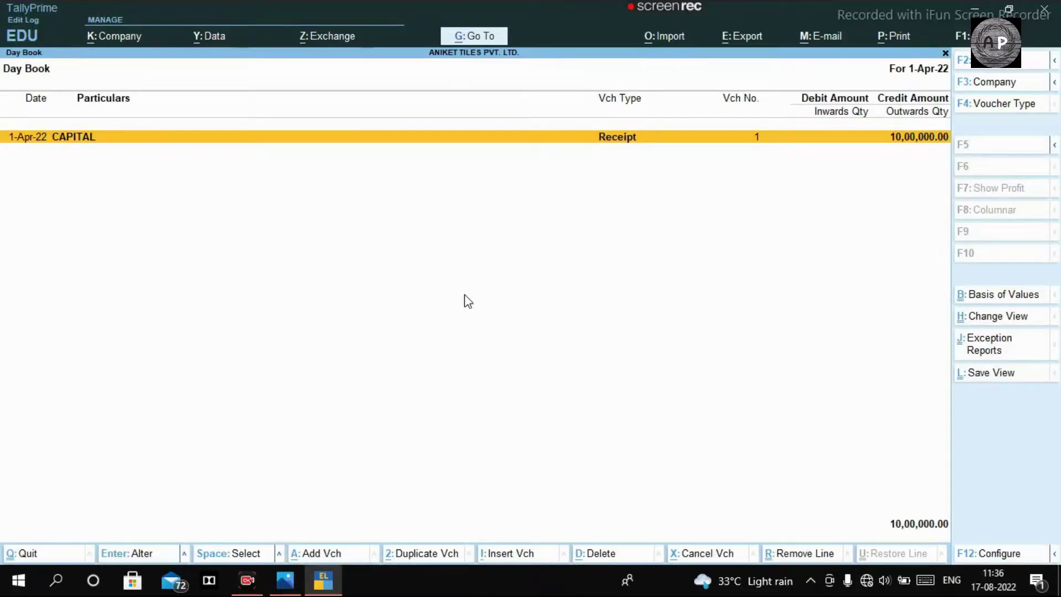
Step: Leave the Day Book and start a blank Purchase voucher
key("Escape")
key("Escape")
key("Escape")
key("n")
key("Escape")
key("n")
key("Escape")
key("n")
key("v")
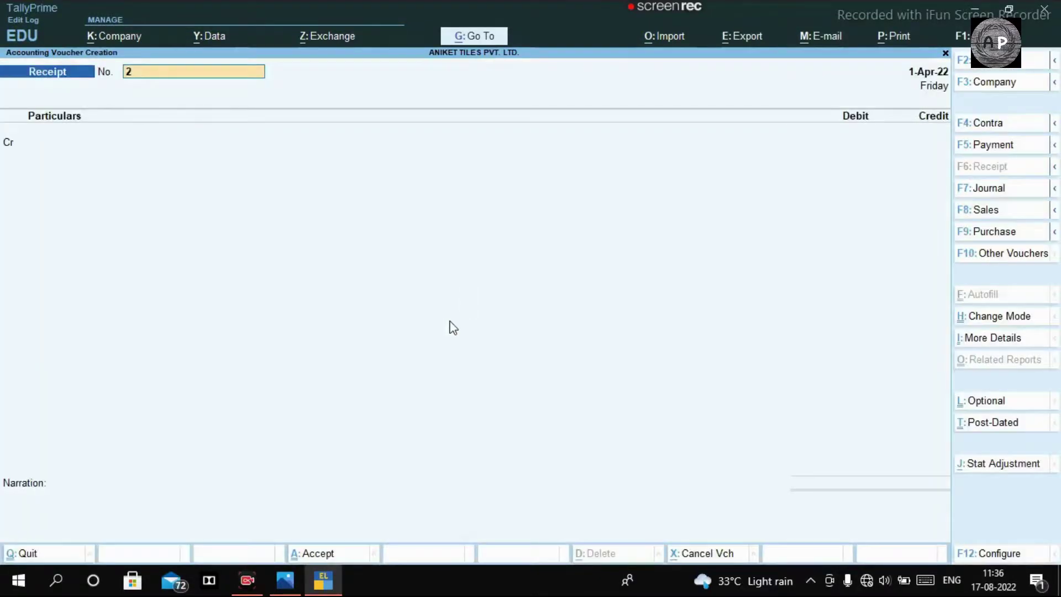
left_click(1023, 233)
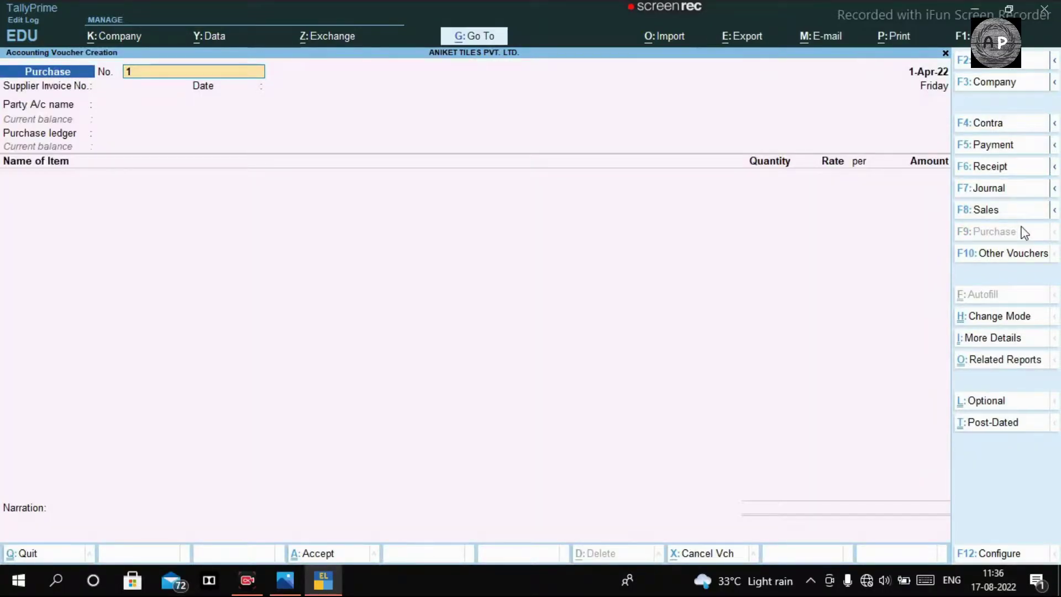
Step: Zoom into the tile invoice in Photos
key("alt+Tab")
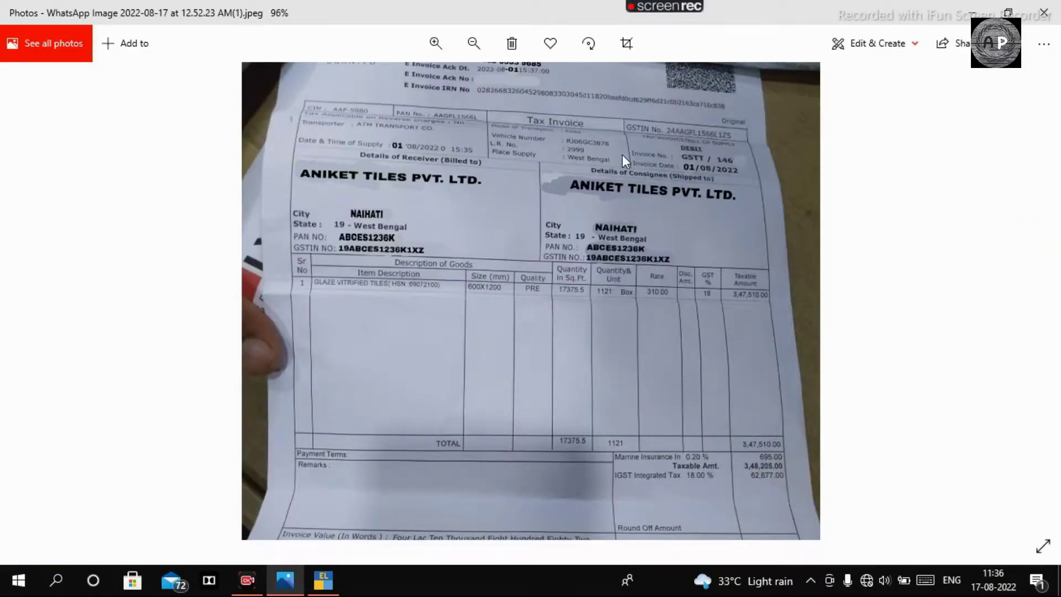
scroll(622, 156, "up", 3)
scroll(651, 184, "up", 1)
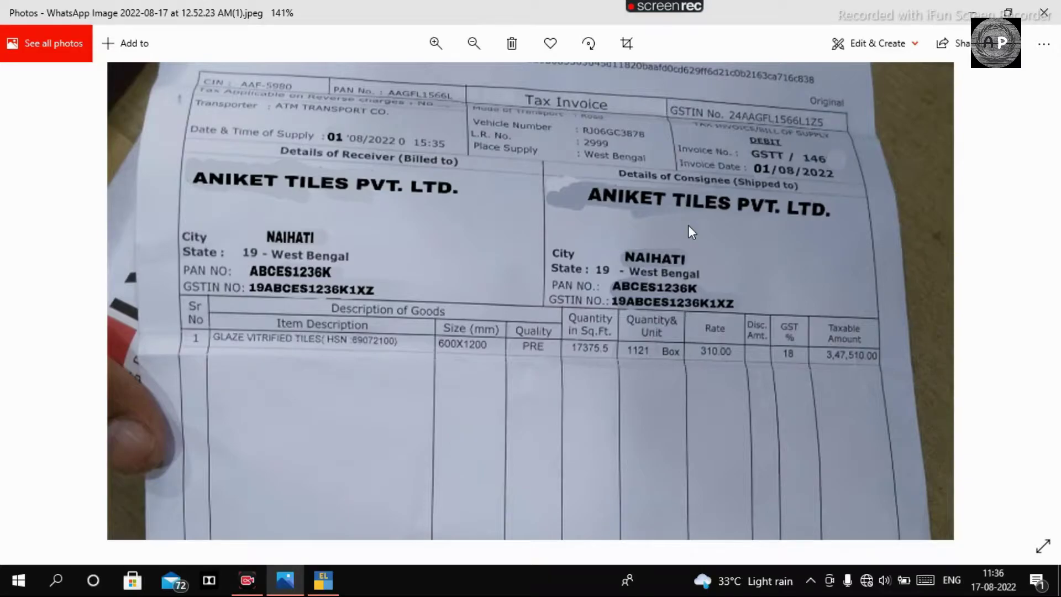
Step: Date the Purchase voucher 01.08.2022, then enlarge the invoice's number and date in Photos
key("alt+Tab")
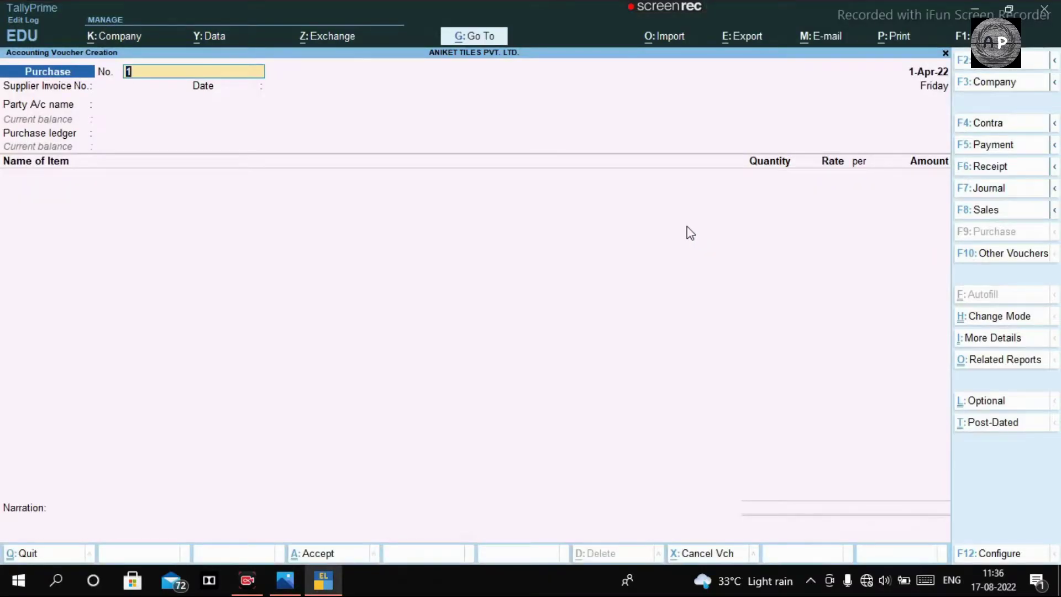
key("F2")
type("01.08.2022")
key("Return")
key("alt+Tab")
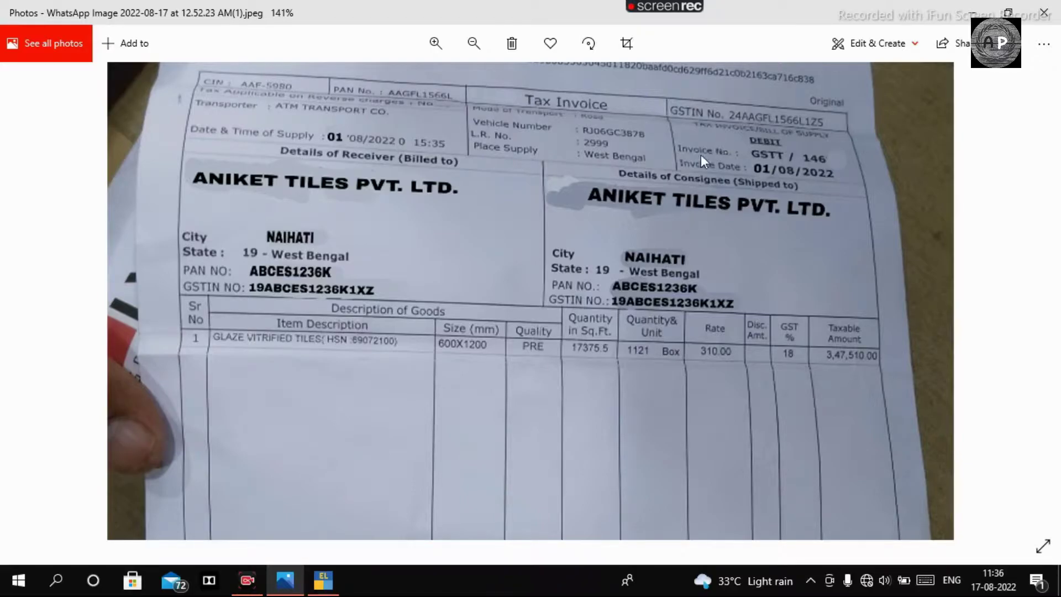
scroll(721, 154, "up", 3)
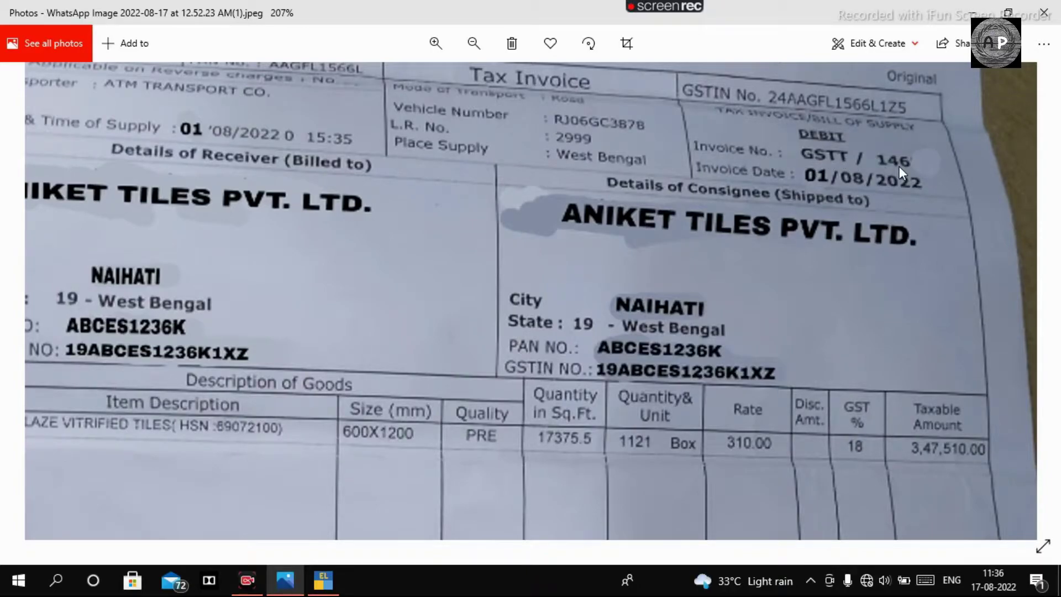
Step: Enter voucher number 146 and supplier invoice number GSTT/146, checking the invoice photo
key("alt+Tab")
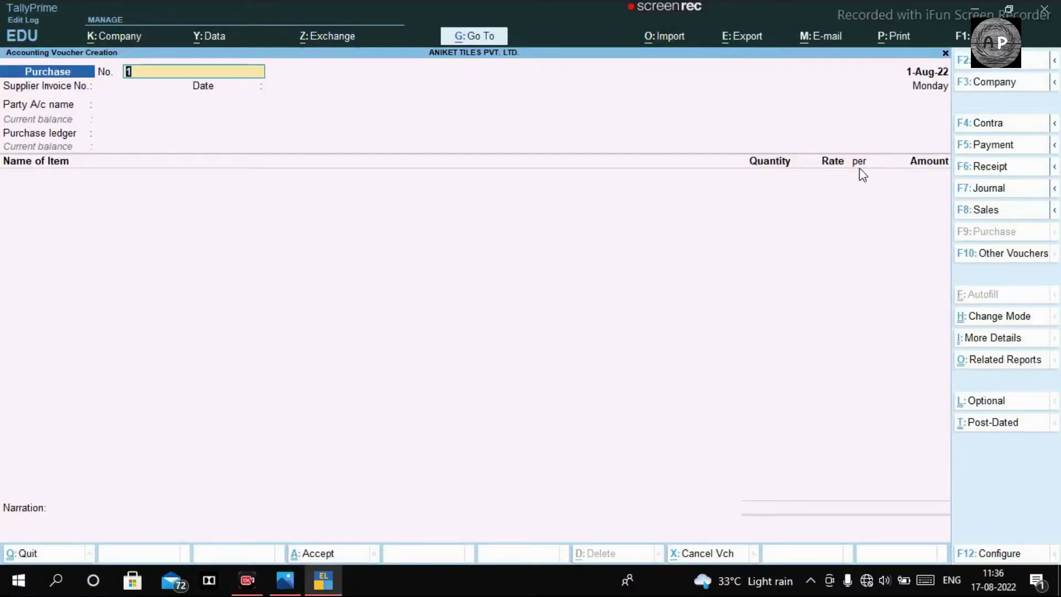
type("146")
key("Return")
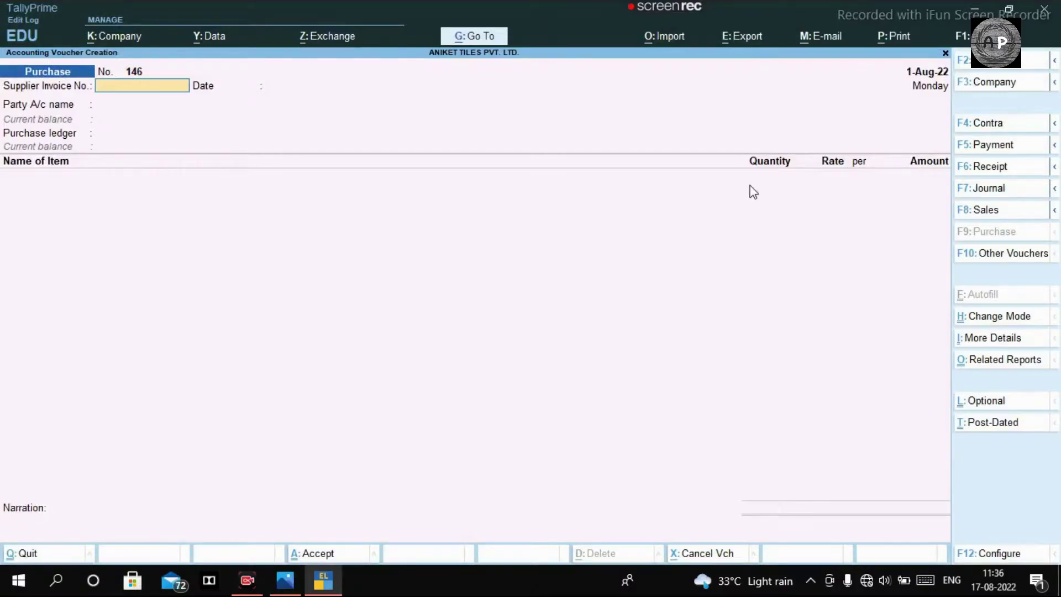
key("alt+Tab")
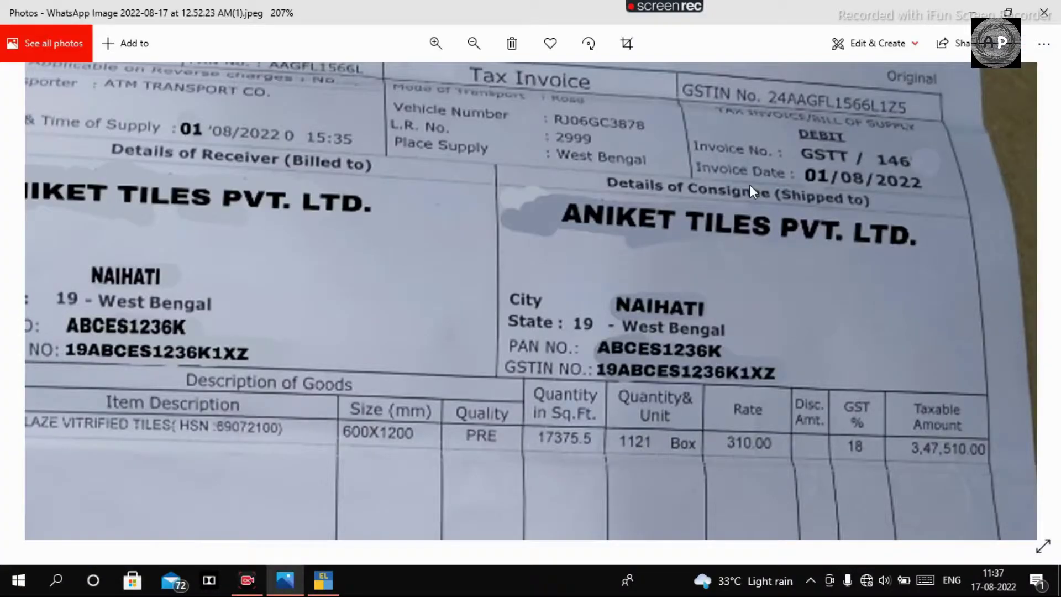
key("alt+Tab")
type("GS")
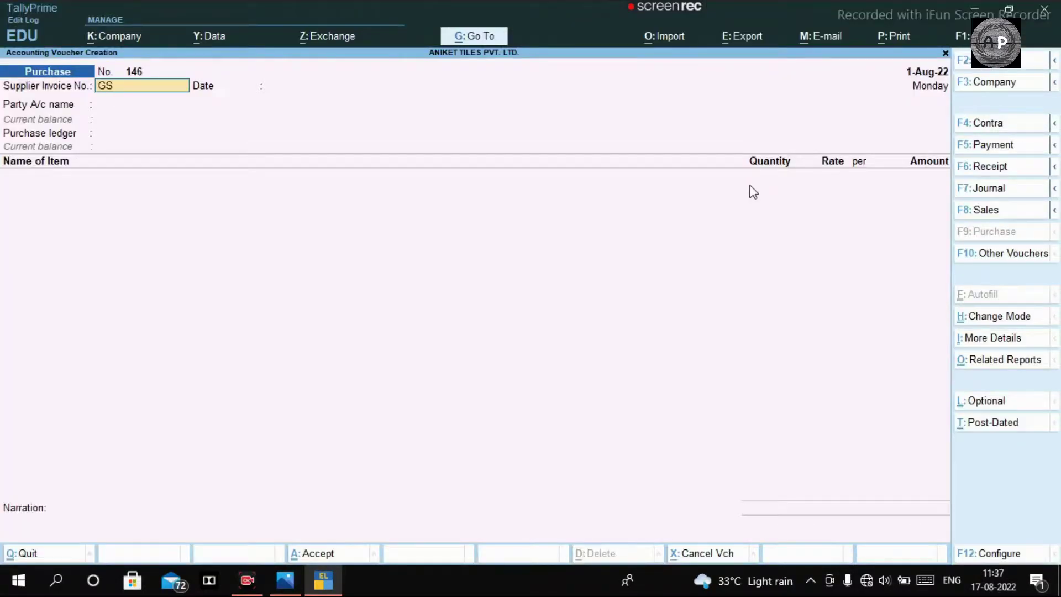
type("TT/146")
key("alt+Tab")
key("alt+Tab")
key("Return")
key("Return")
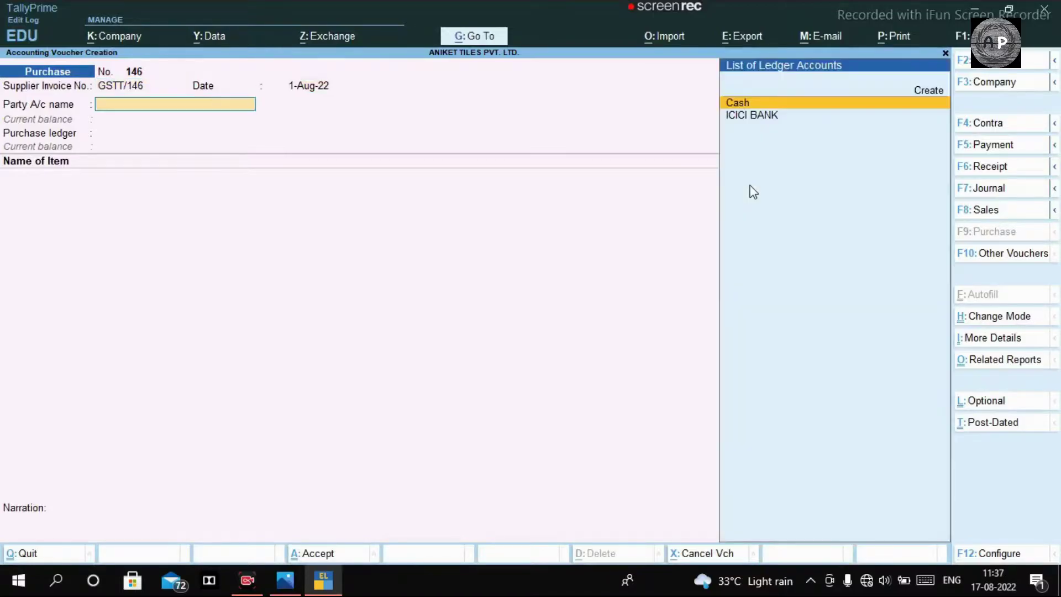
key("alt+Tab")
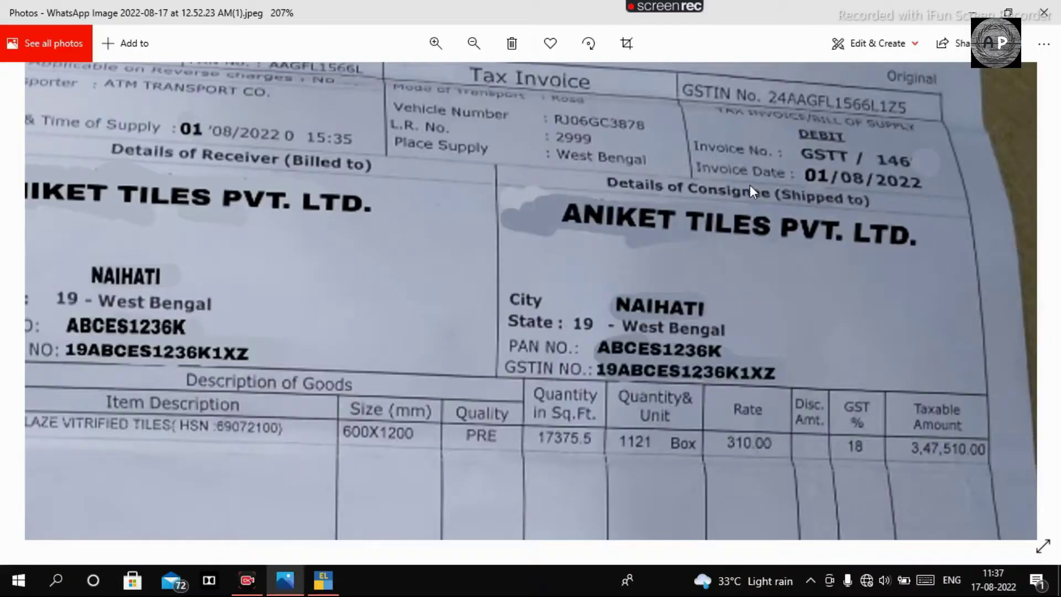
Step: Zoom around the invoice to read seller LAXVEER CERAMIC LLP and total 4,10,882.00
scroll(769, 200, "down", 5)
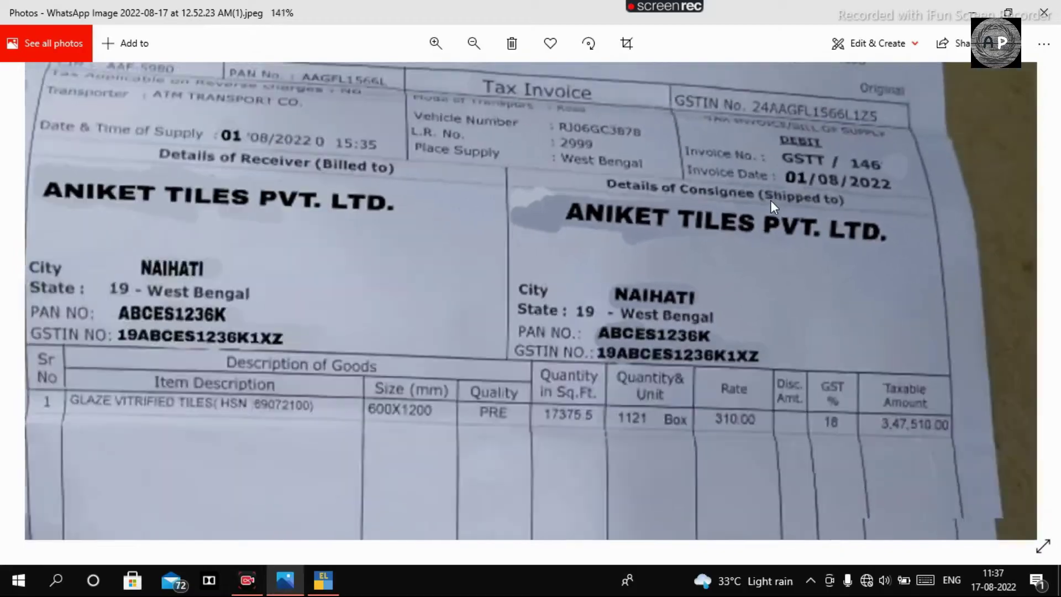
scroll(473, 89, "up", 3)
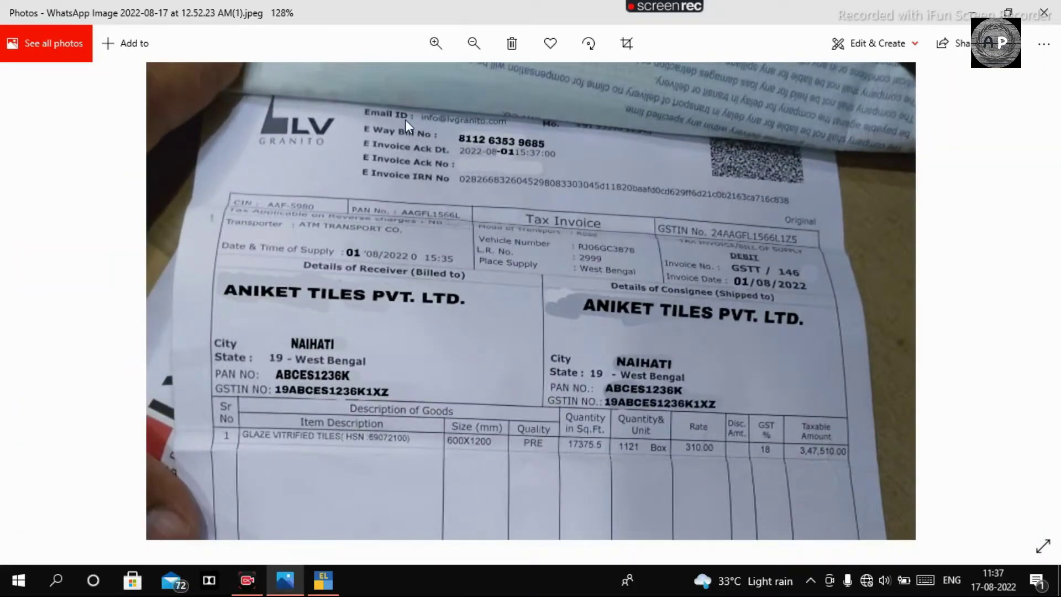
scroll(406, 119, "down", 3)
scroll(652, 464, "up", 2)
scroll(656, 473, "up", 3)
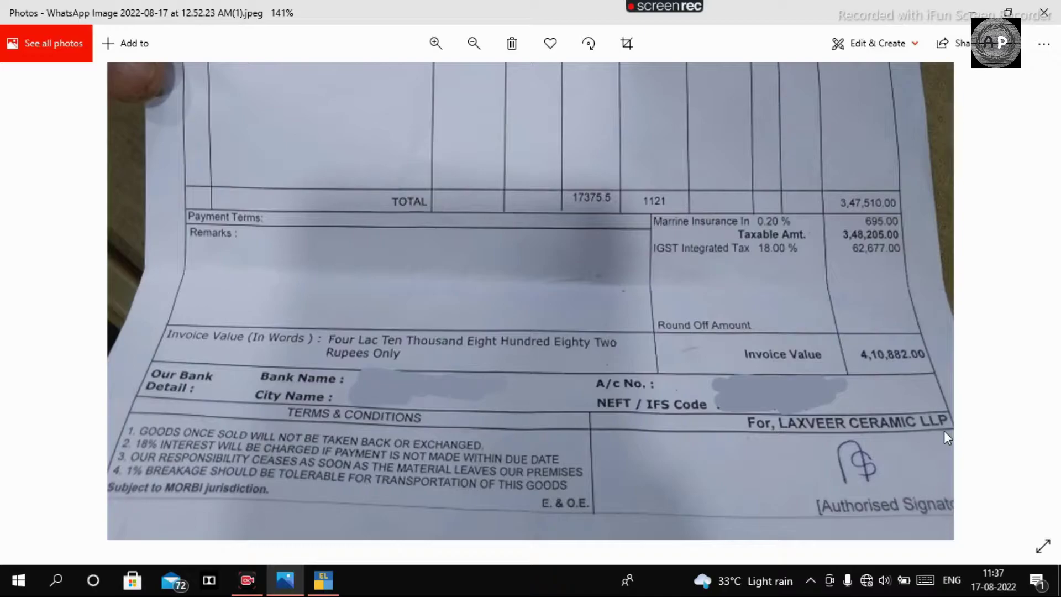
key("alt+Tab")
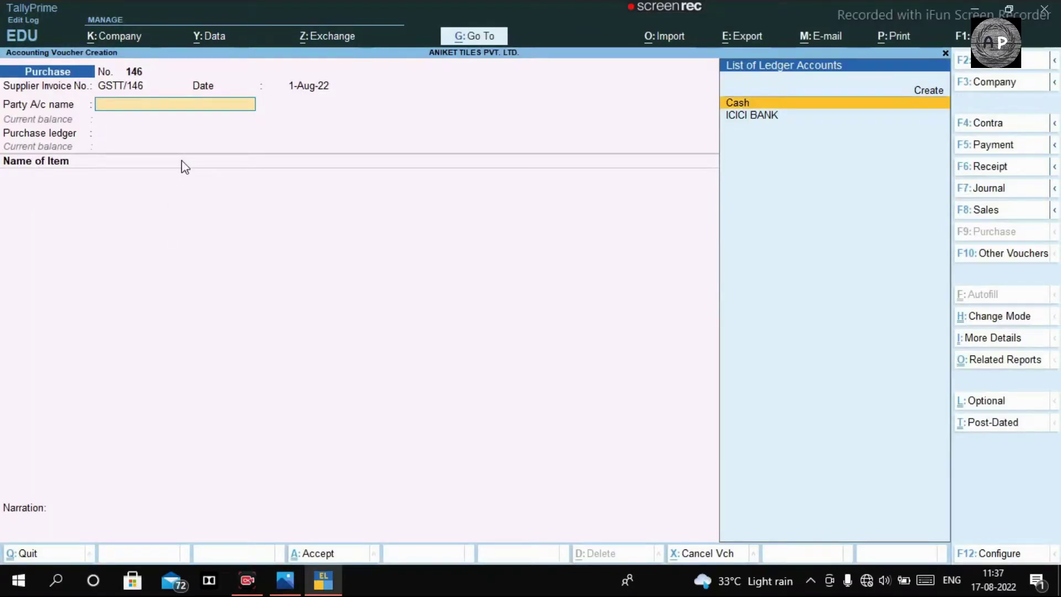
Step: Create a new party ledger named LAXVEER CERAMIC LLP, checking the name on the invoice
key("alt+c")
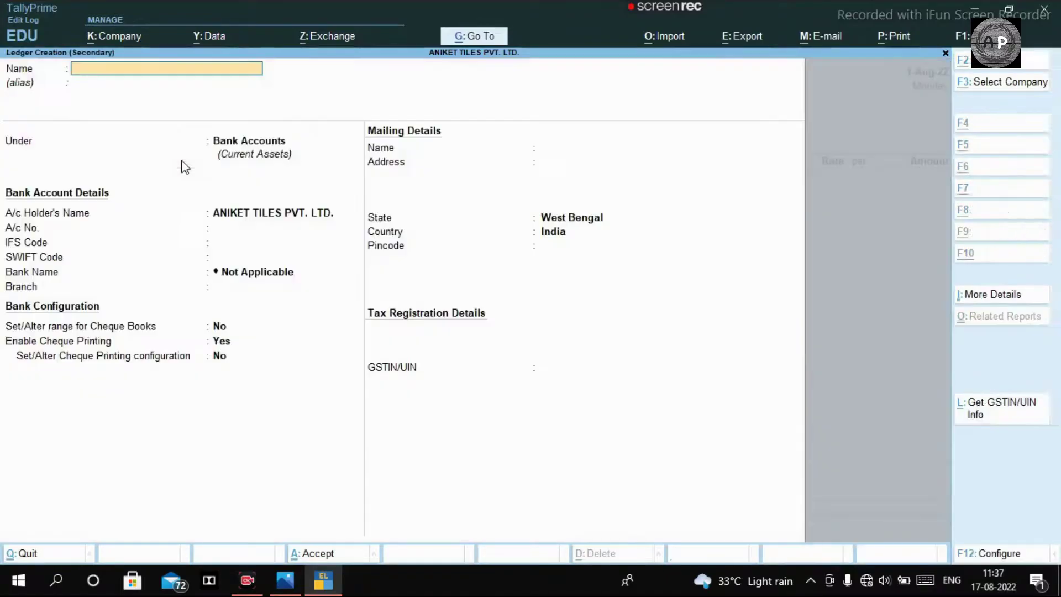
type("LAXVEER")
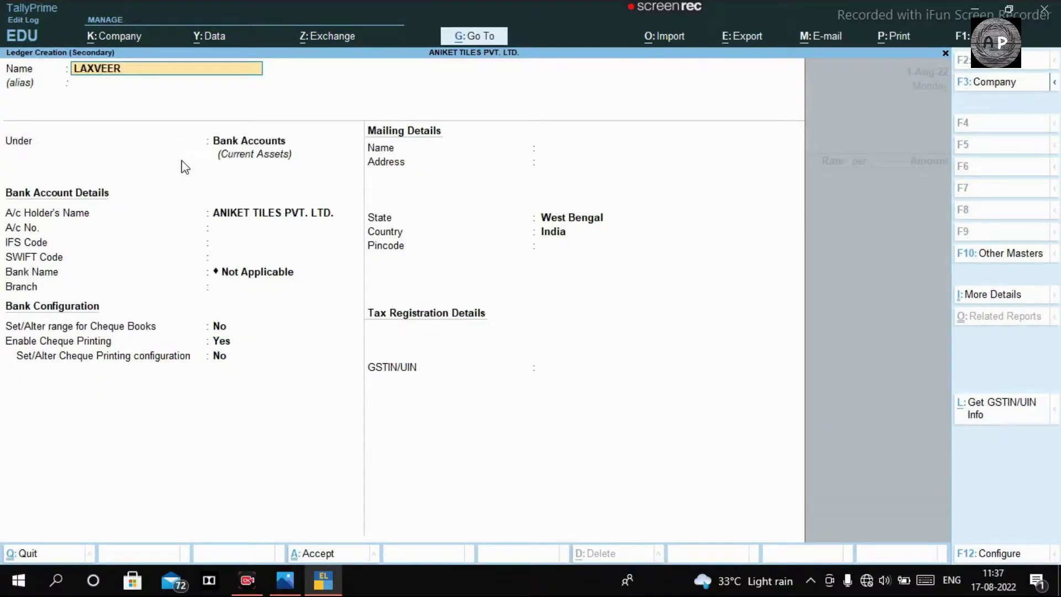
key("alt+Tab")
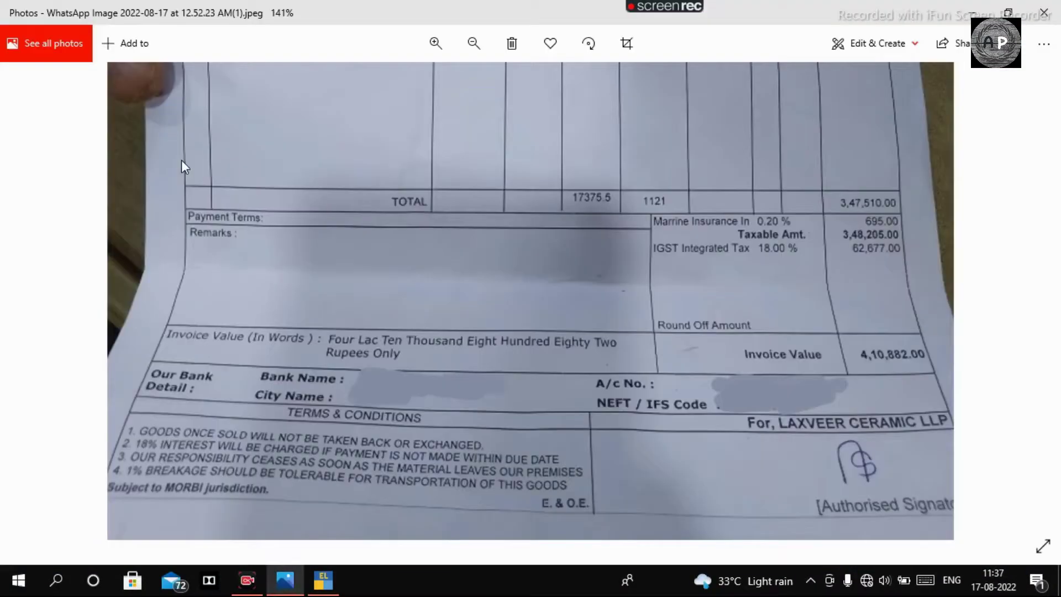
key("alt+Tab")
type("CERAMIC")
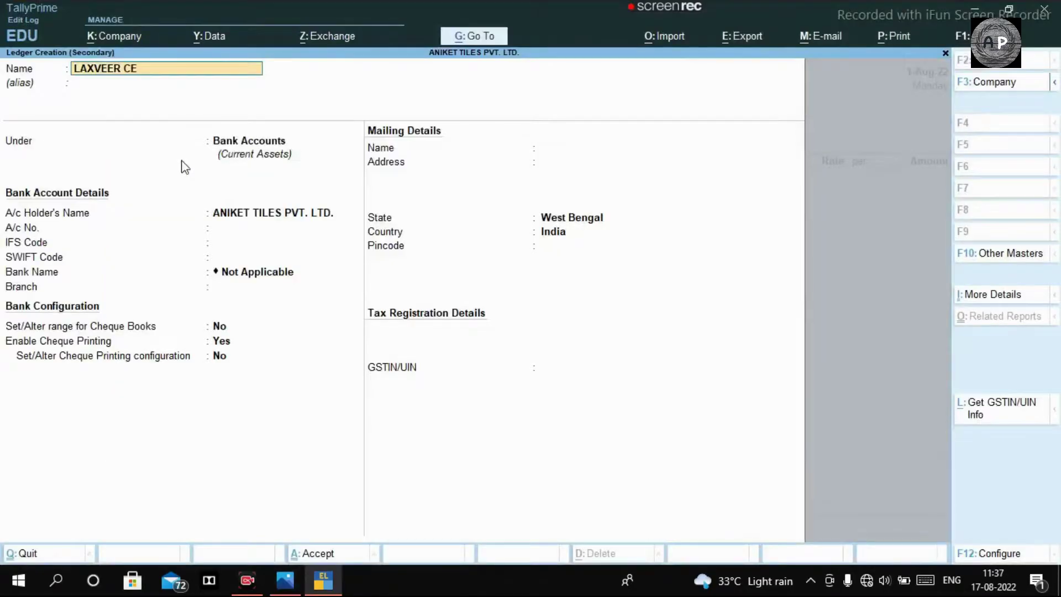
key("alt+Tab")
key("alt+Tab")
type("LLP")
key("Return")
key("Return")
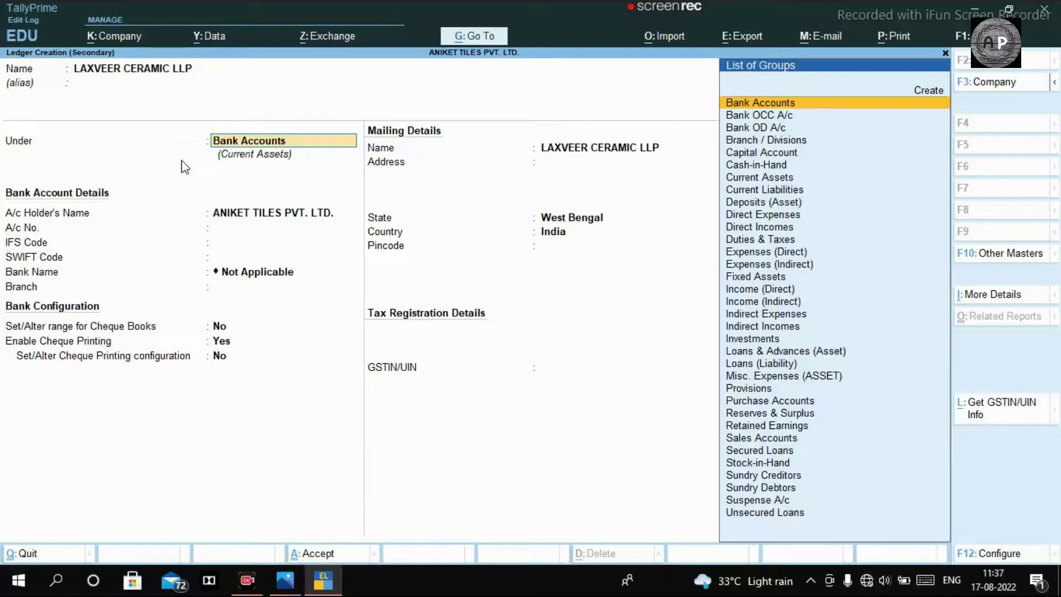
Step: File the ledger under Sundry Creditors and bring the invoice photo back up
type("CRE")
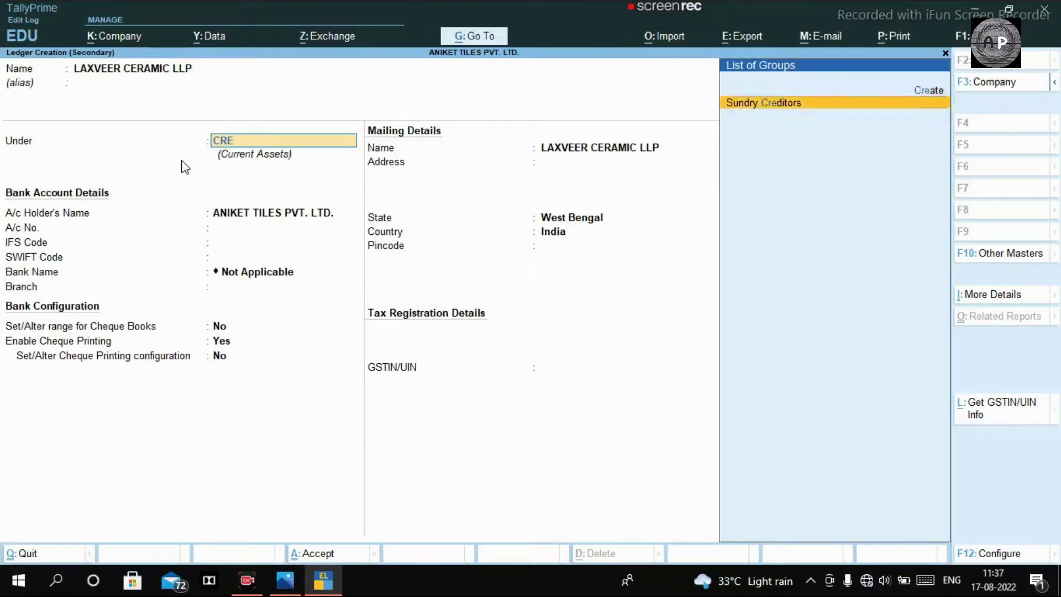
key("Return")
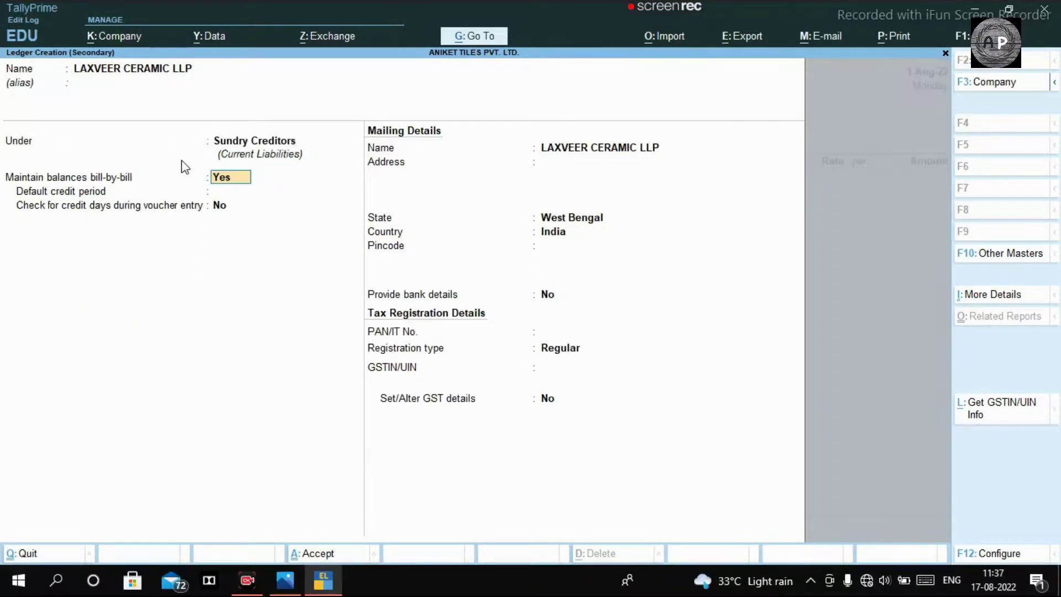
key("Return")
key("Return")
key("Return")
key("Return")
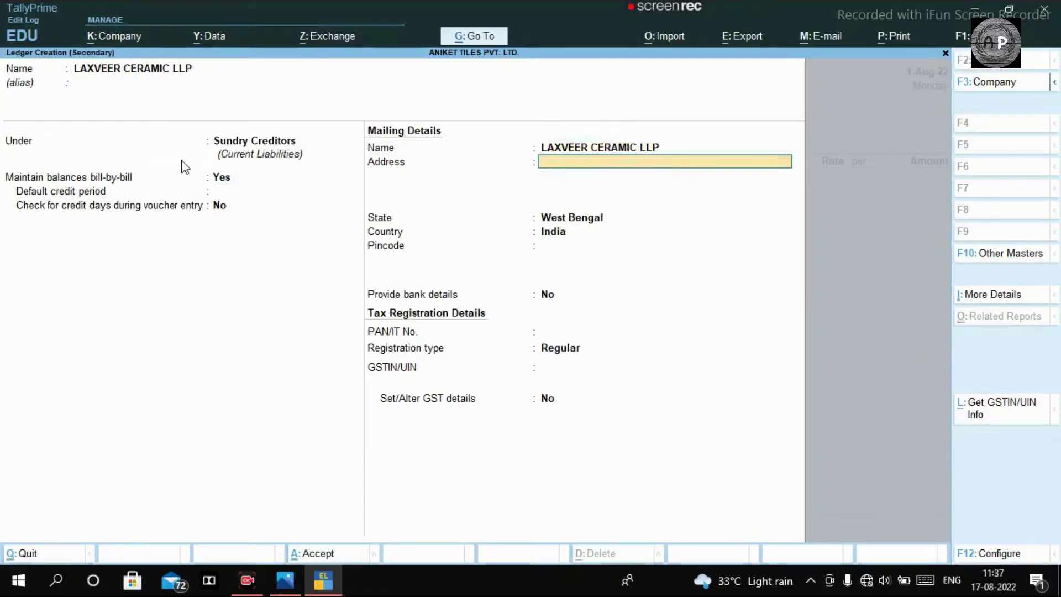
key("alt+Tab")
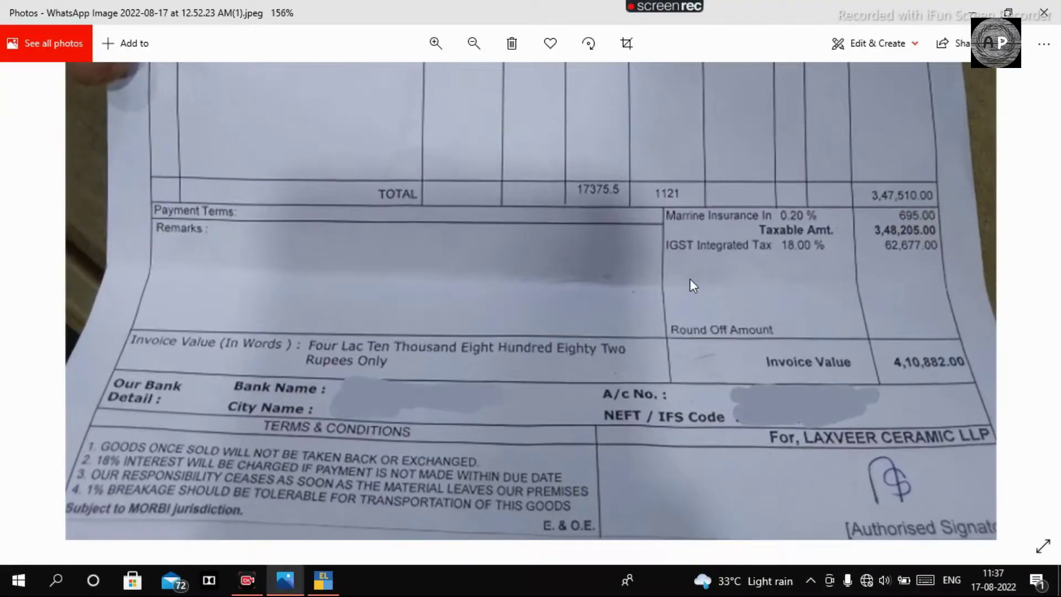
scroll(690, 278, "down", 5)
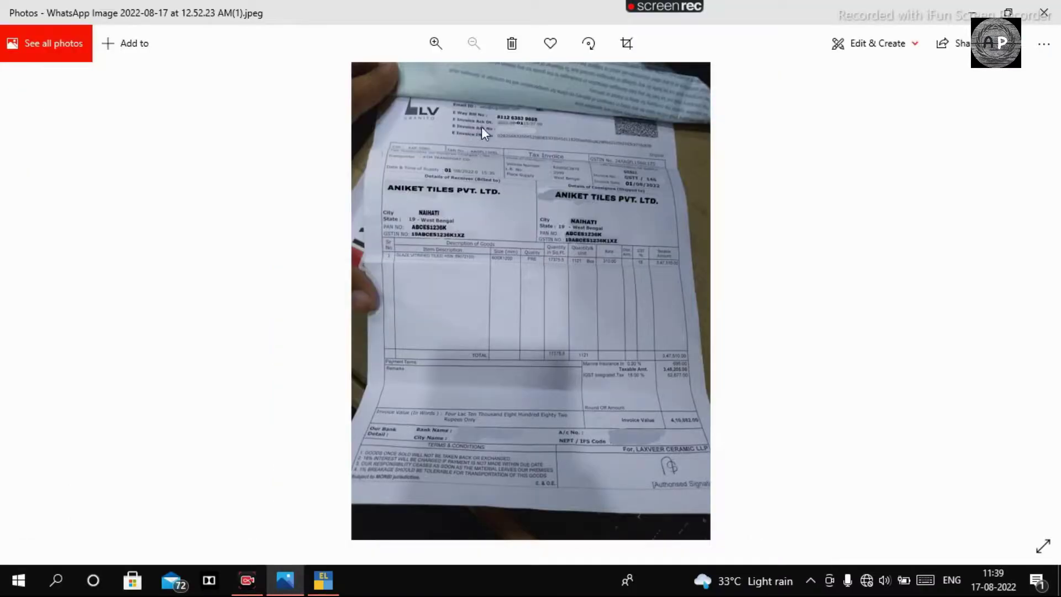
scroll(499, 114, "up", 3)
scroll(499, 114, "down", 3)
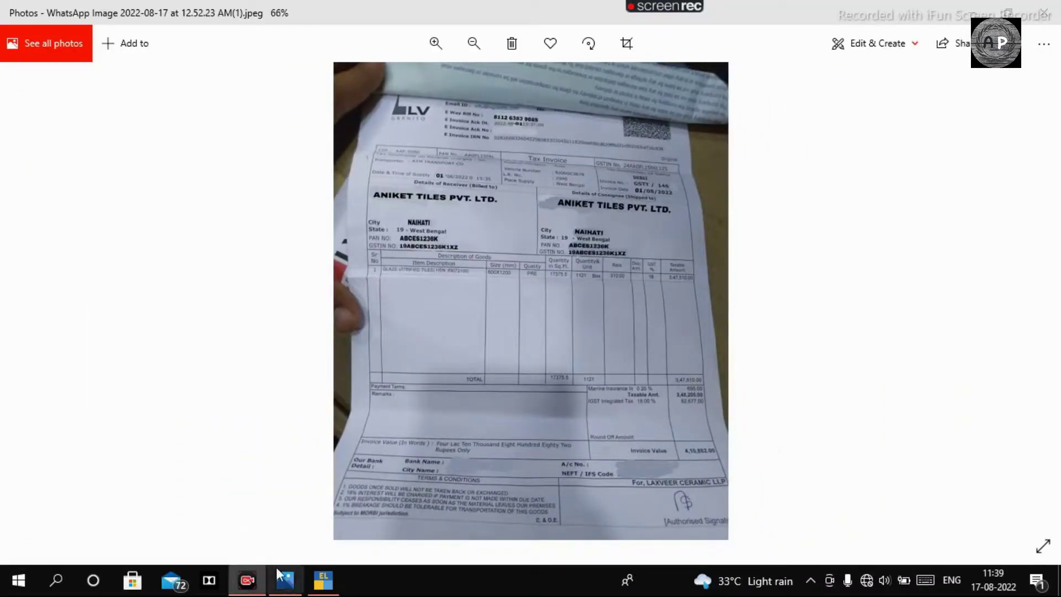
Step: Give the ledger address GJ and state Gujarat, skipping pincode and bank details
left_click(323, 579)
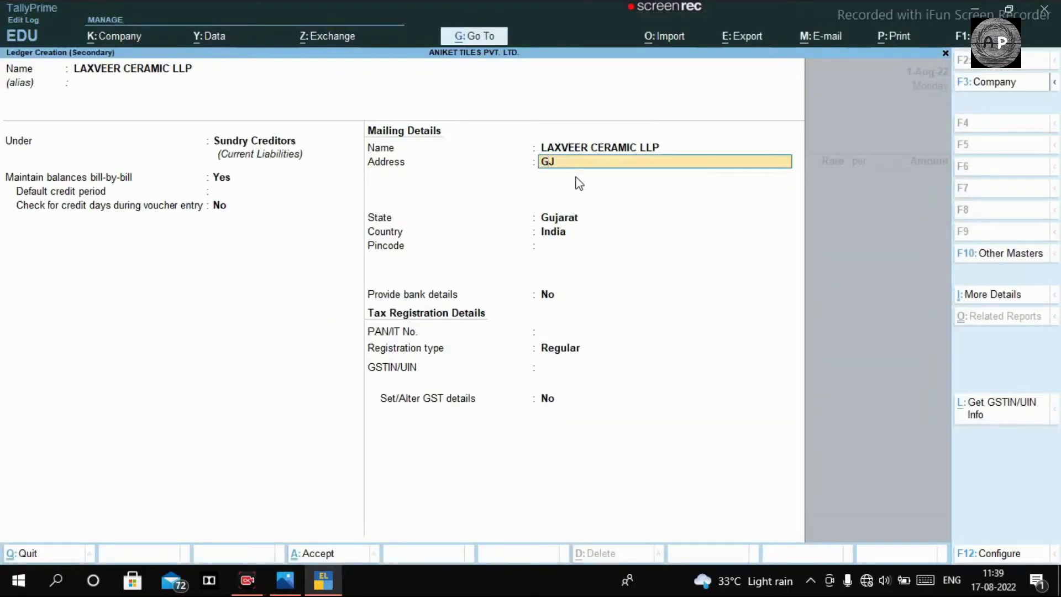
key("Return")
key("Return")
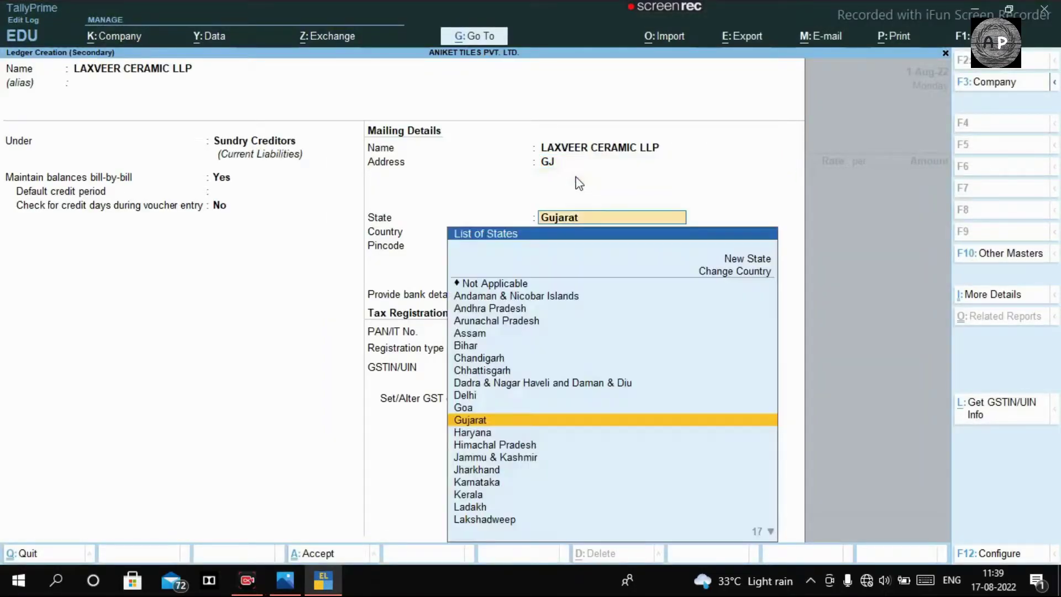
key("Return")
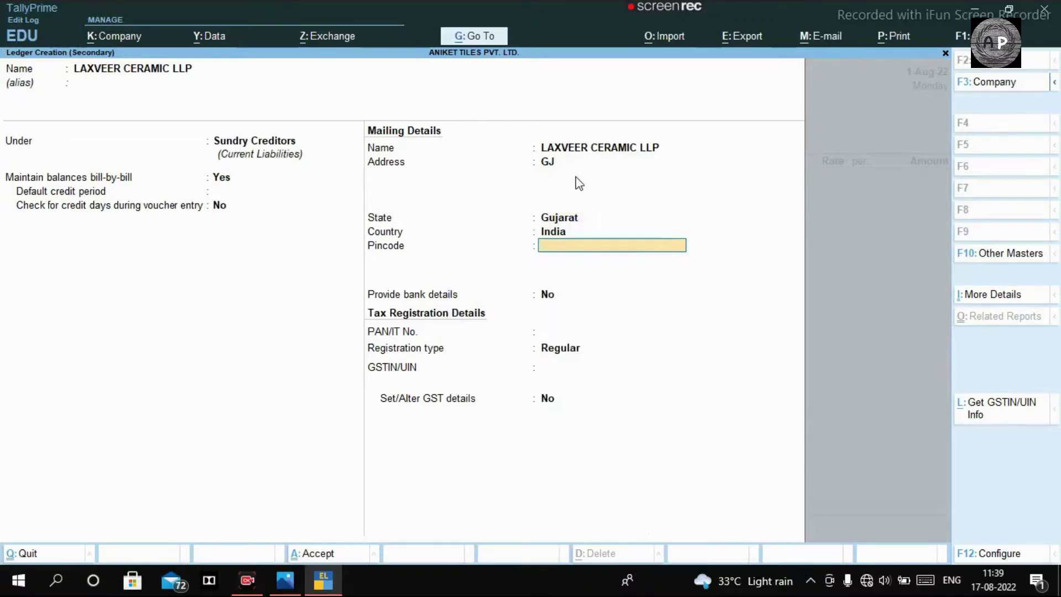
key("alt+s")
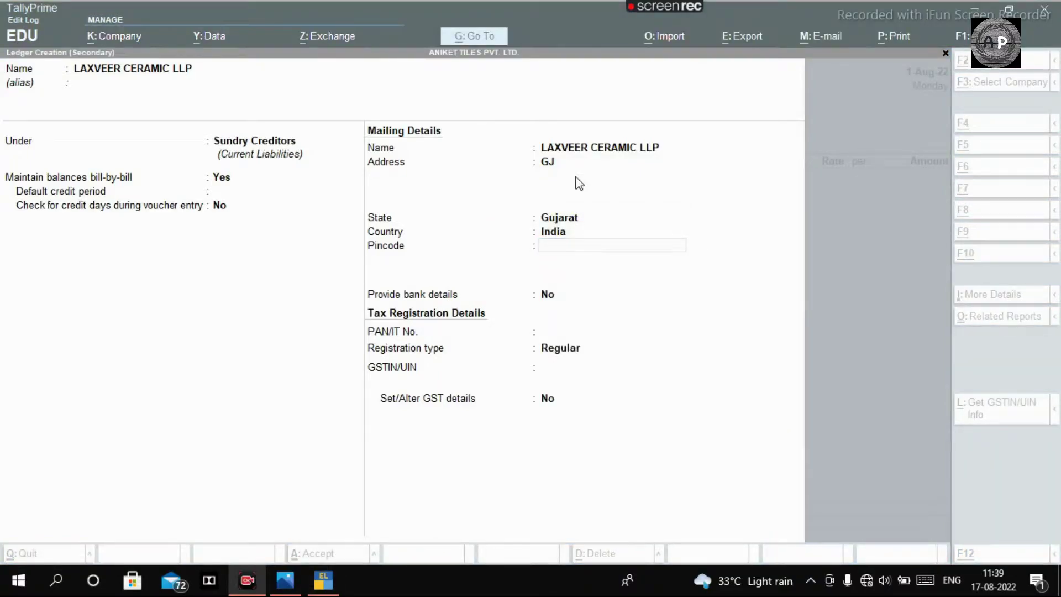
left_click(573, 252)
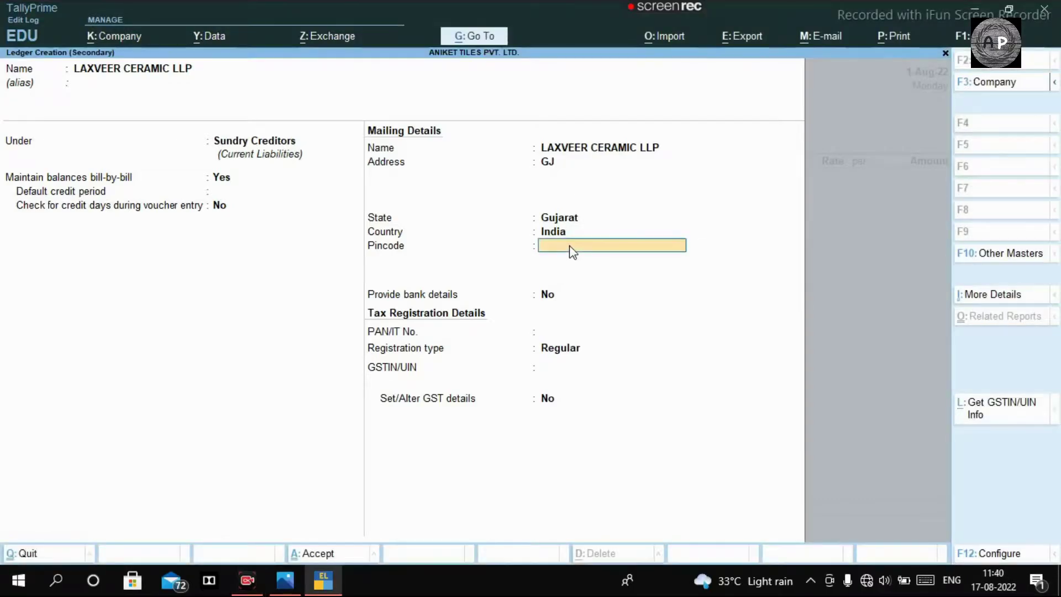
key("Return")
key("Return")
key("Return")
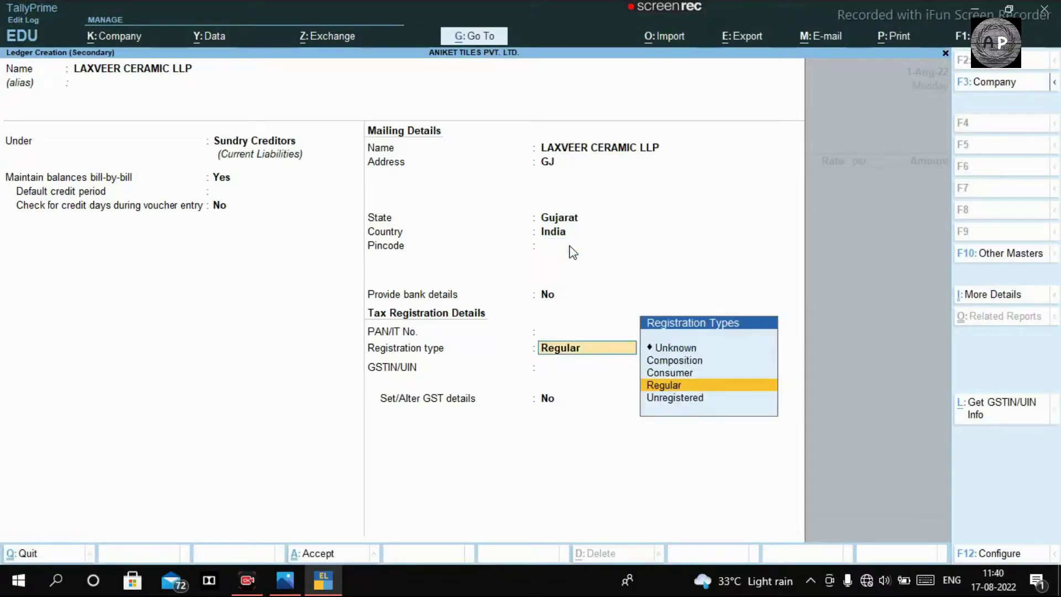
key("Return")
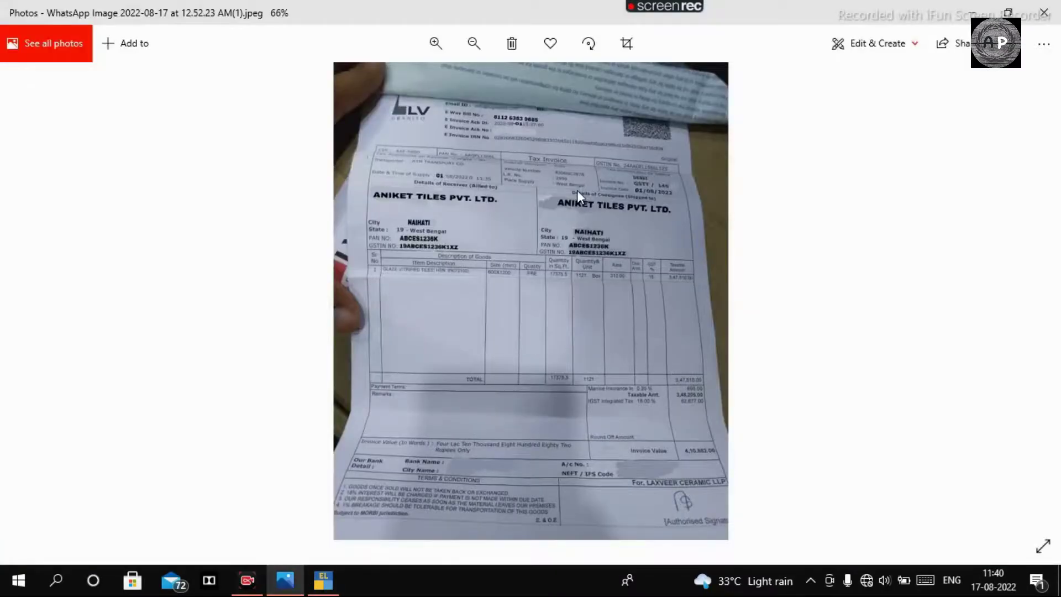
Step: Enter the supplier's GSTIN for Regular registration, reading it off the invoice photo
scroll(576, 190, "up", 5)
scroll(792, 162, "up", 1)
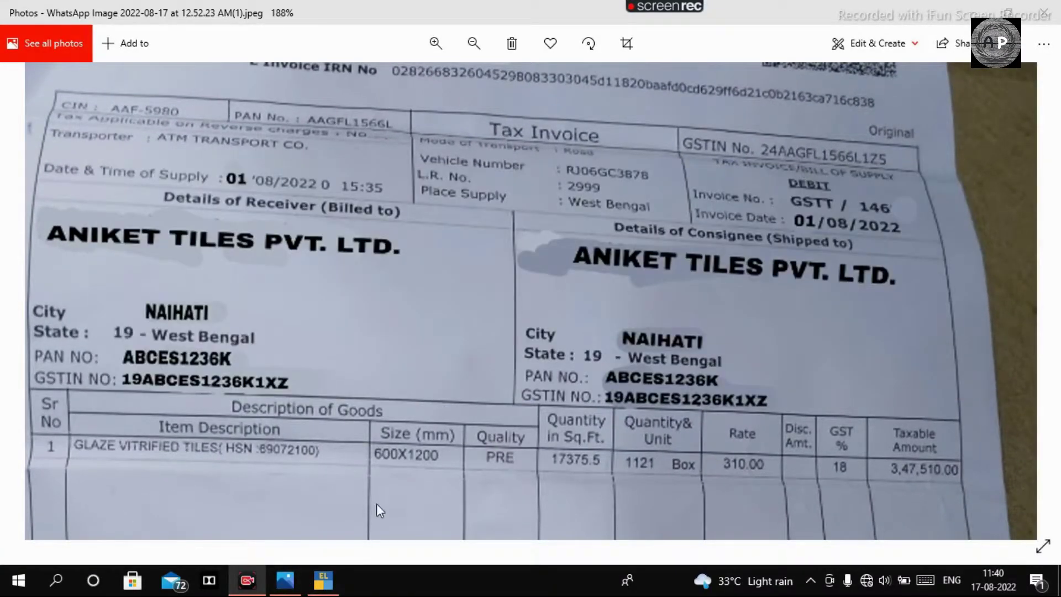
left_click(323, 580)
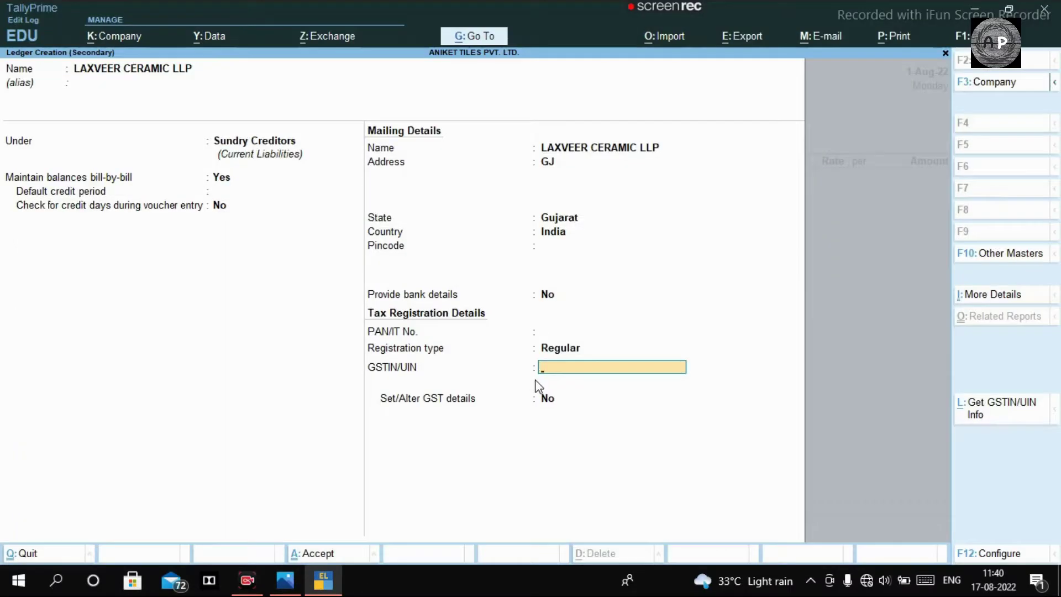
key("alt+Tab")
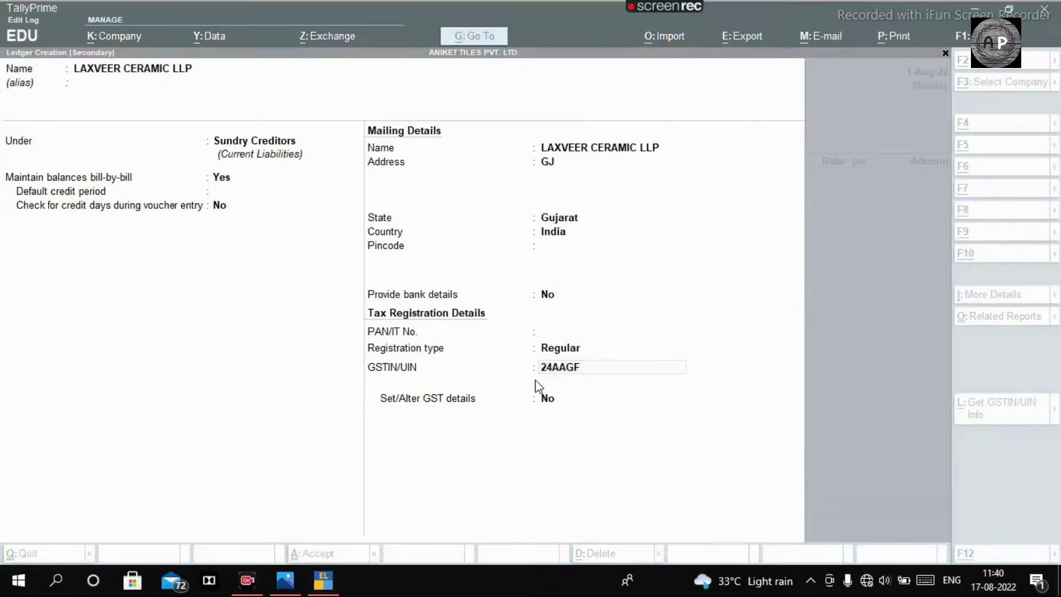
left_click(285, 580)
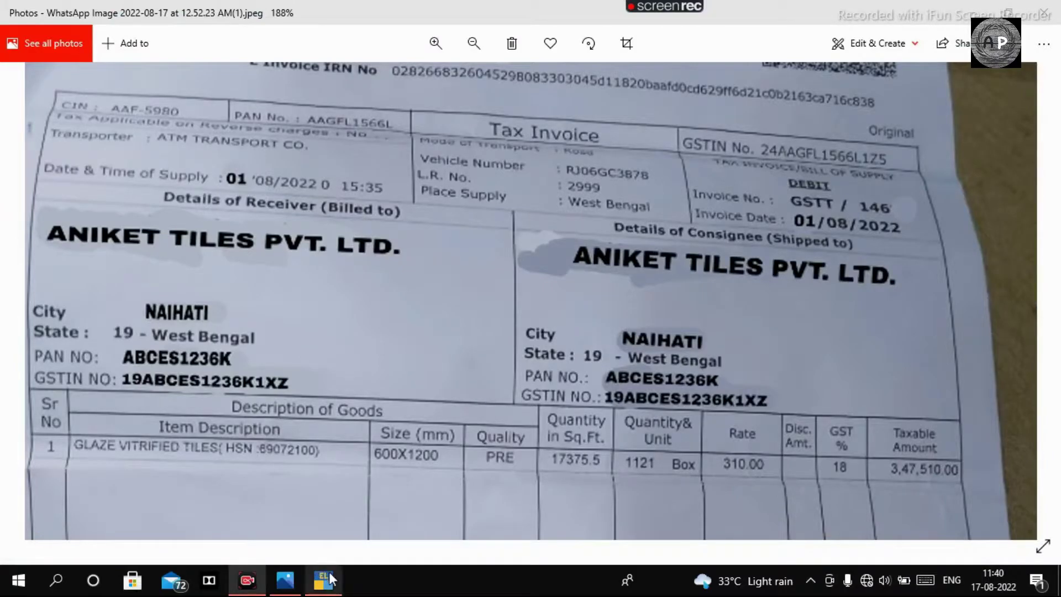
key("alt+Tab")
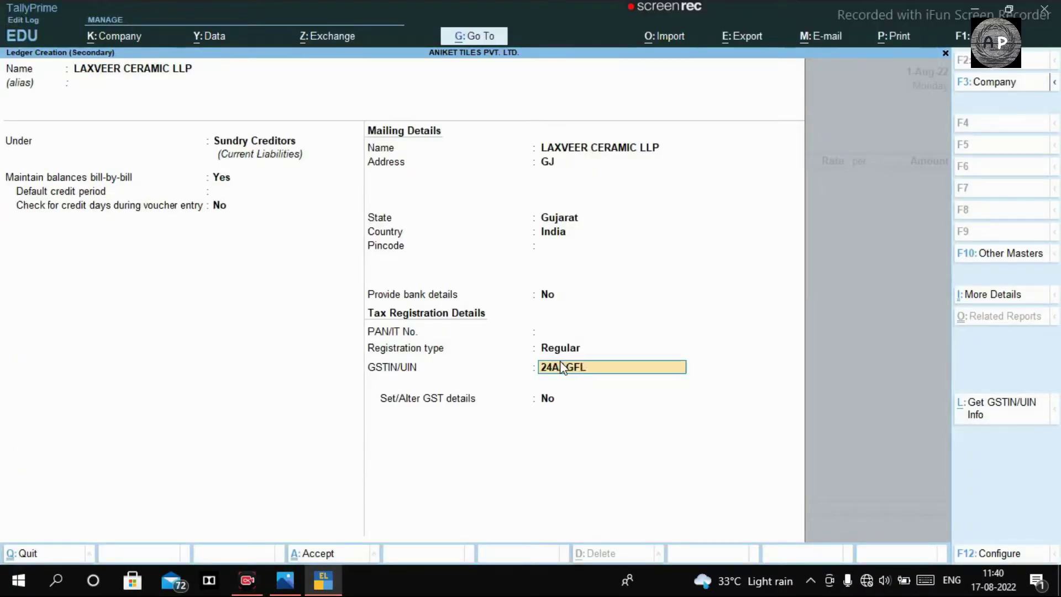
left_click(285, 580)
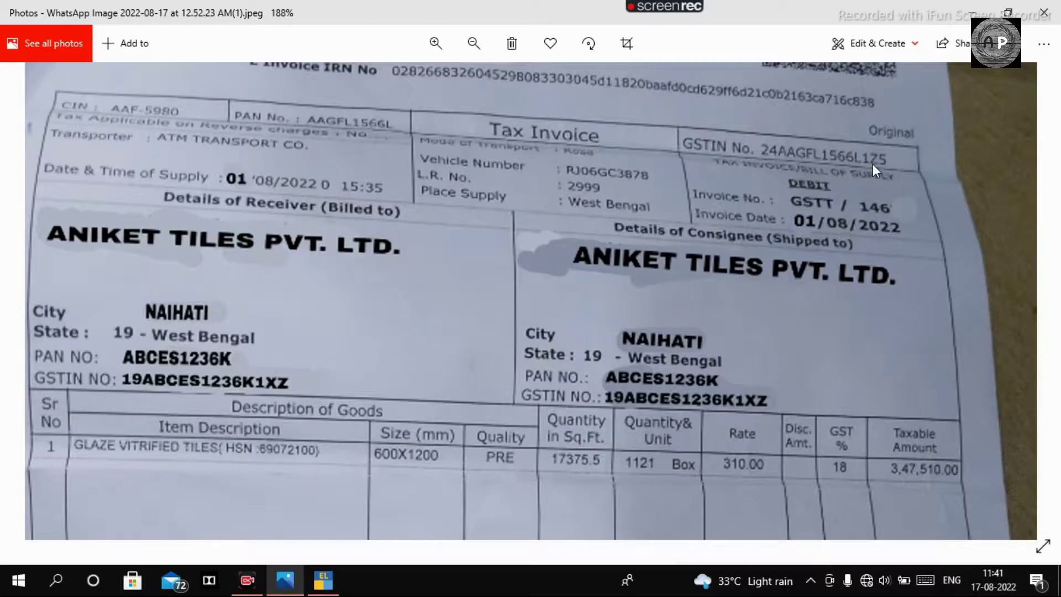
left_click(326, 578)
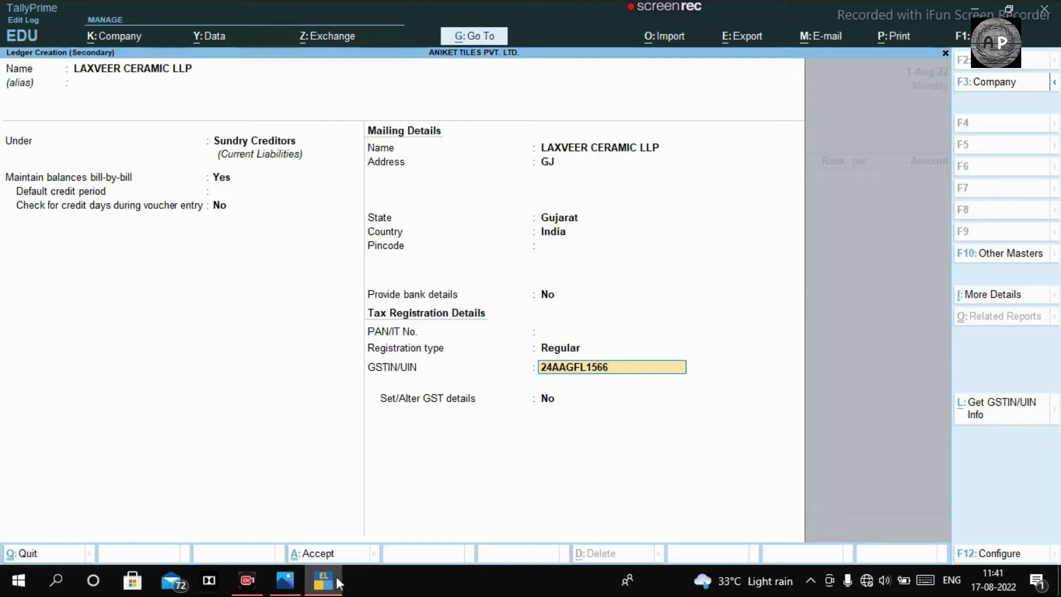
key("Return")
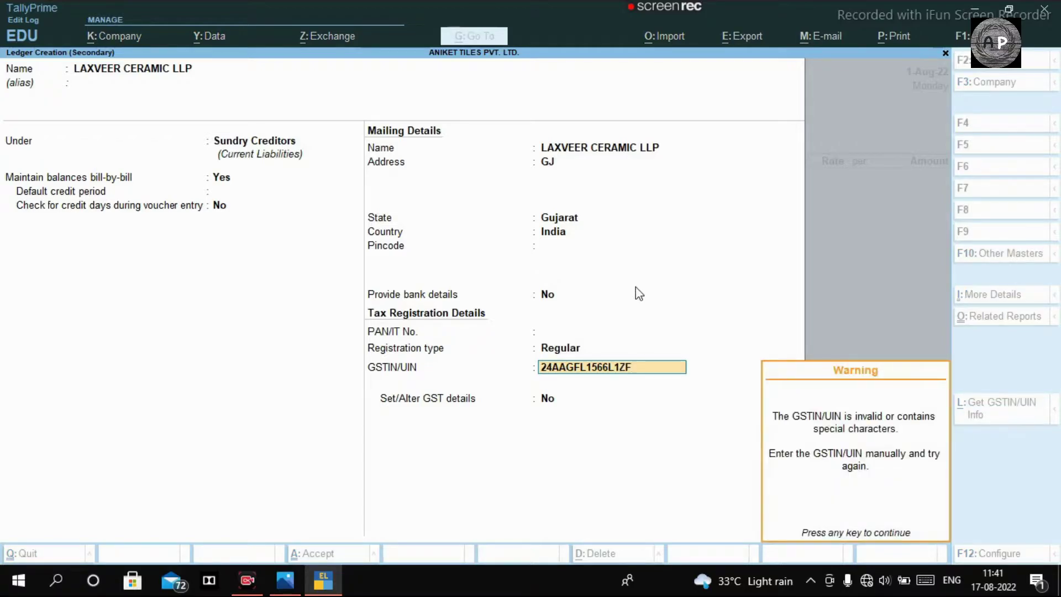
Step: Dismiss the GSTIN warning and save the LAXVEER CERAMIC LLP ledger as the party account
key("Return")
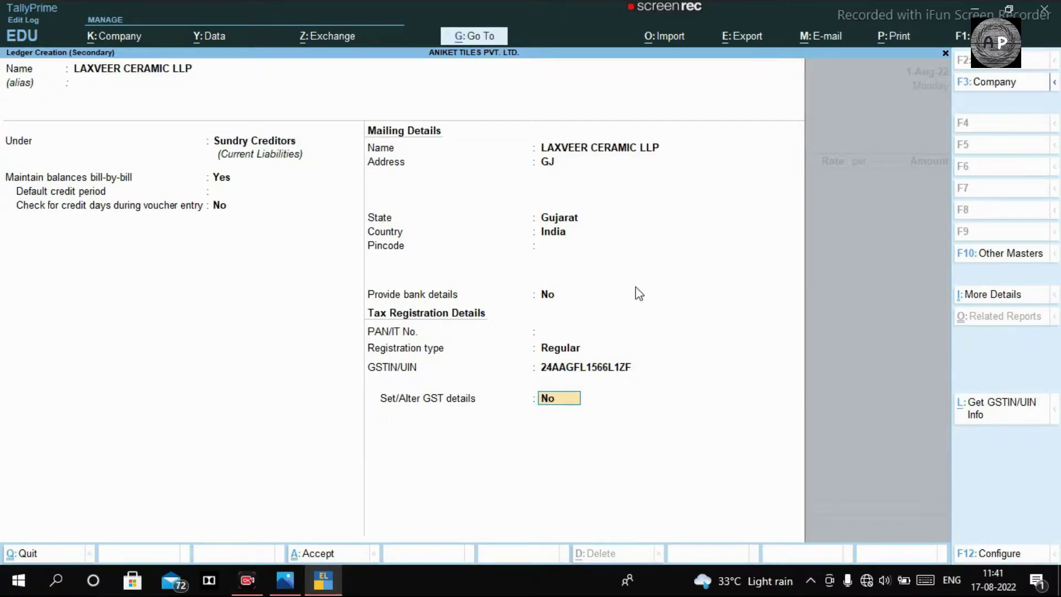
key("Return")
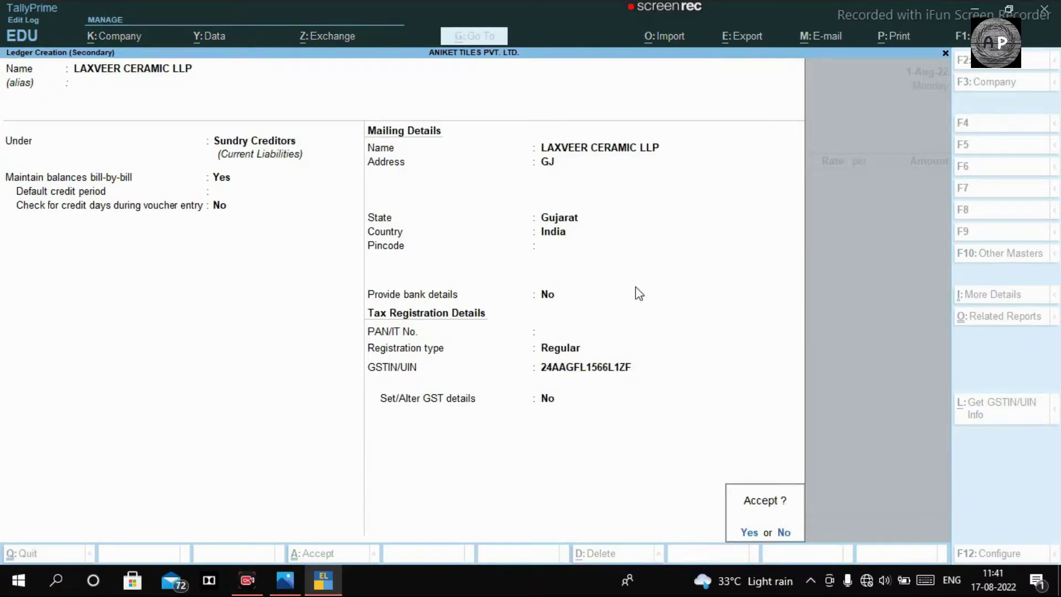
key("Return")
key("ctrl+a")
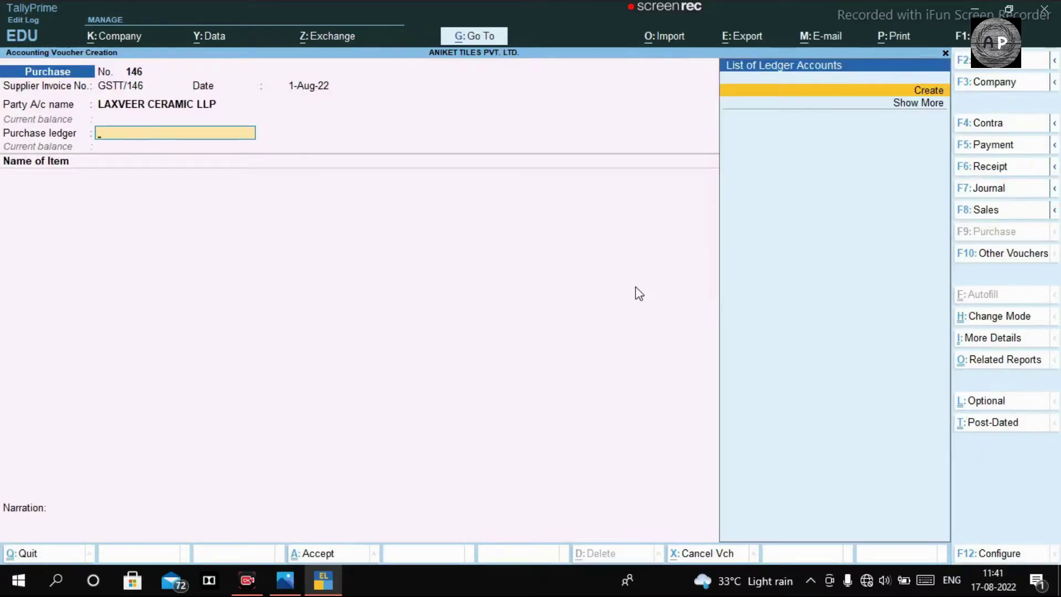
Step: Create an IGST PURCHASE ledger under Purchase Accounts with Goods as its supply type
key("alt+c")
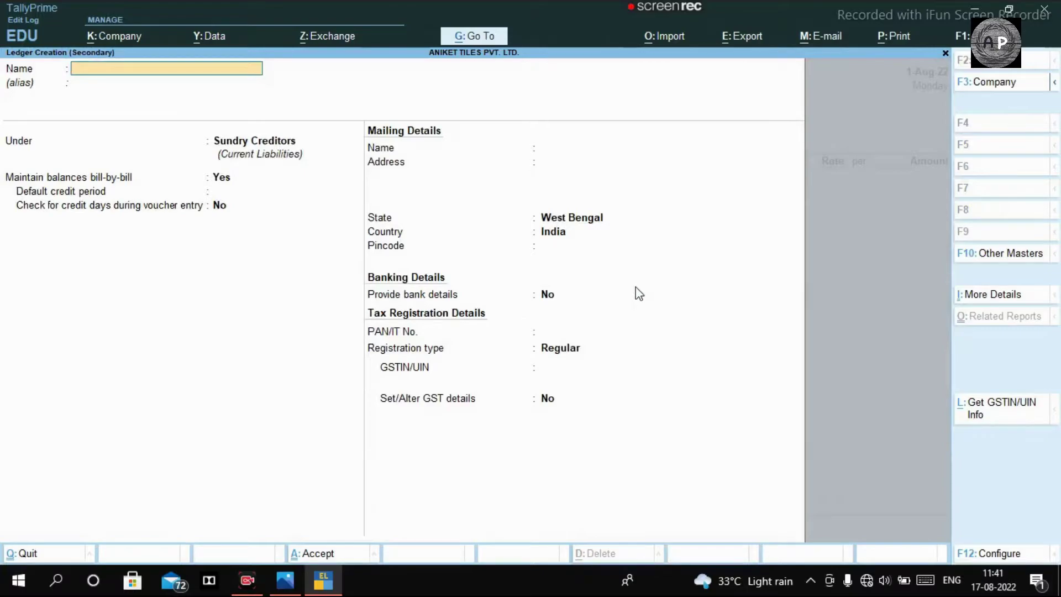
type("IGST PURCHASE")
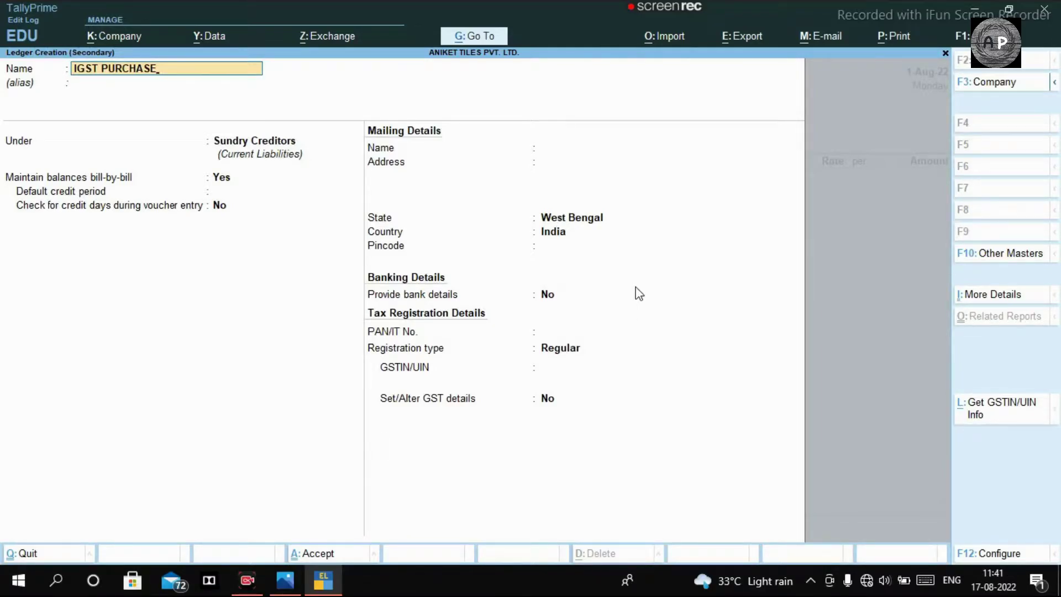
key("Return")
key("Return")
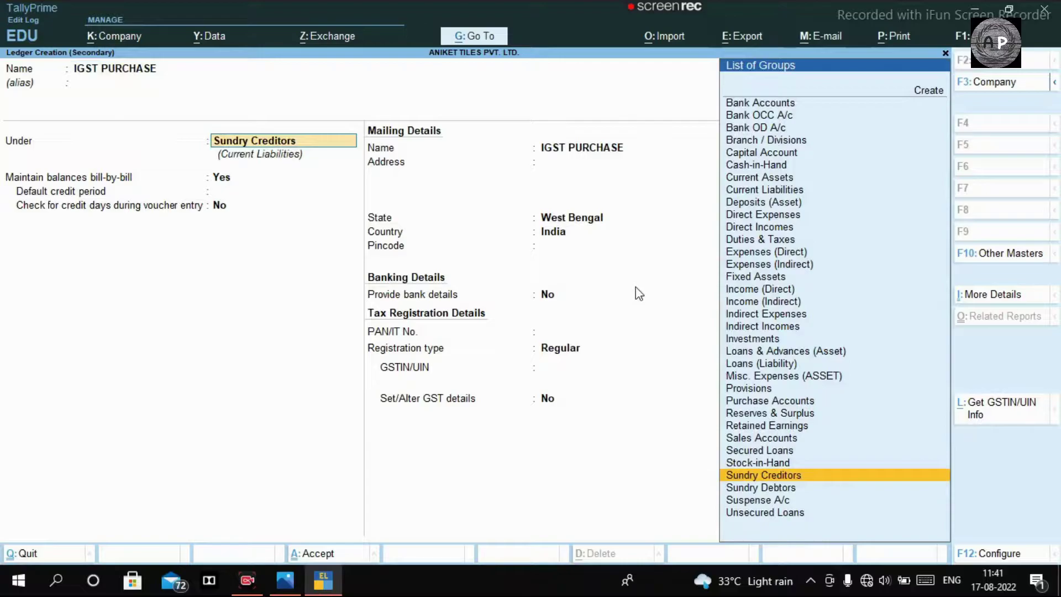
type("OU")
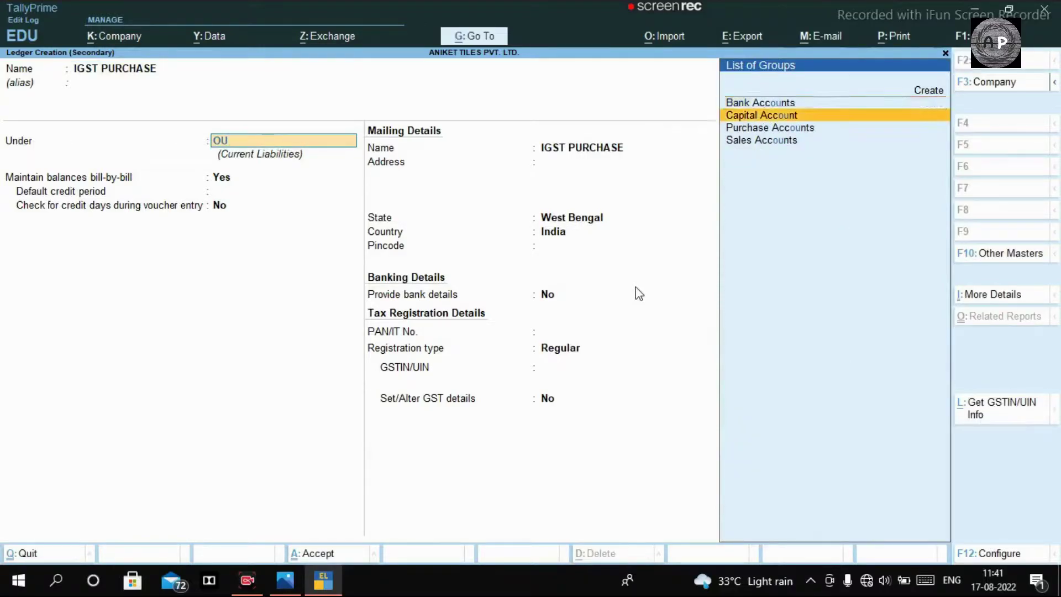
key("Down")
key("Return")
key("Return")
key("Return")
key("Return")
key("Return")
key("Up")
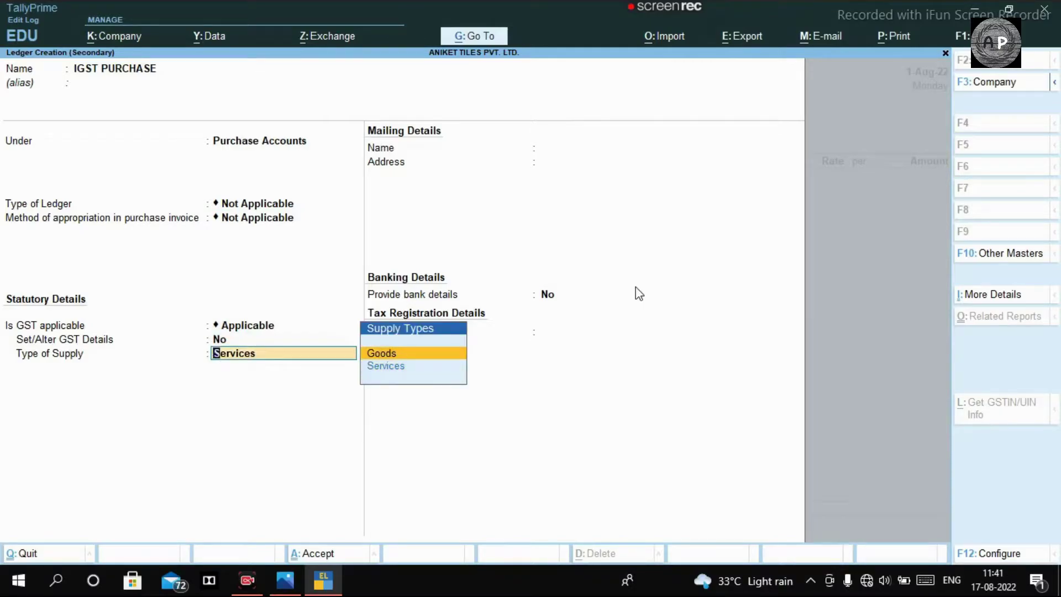
key("Return")
key("Return")
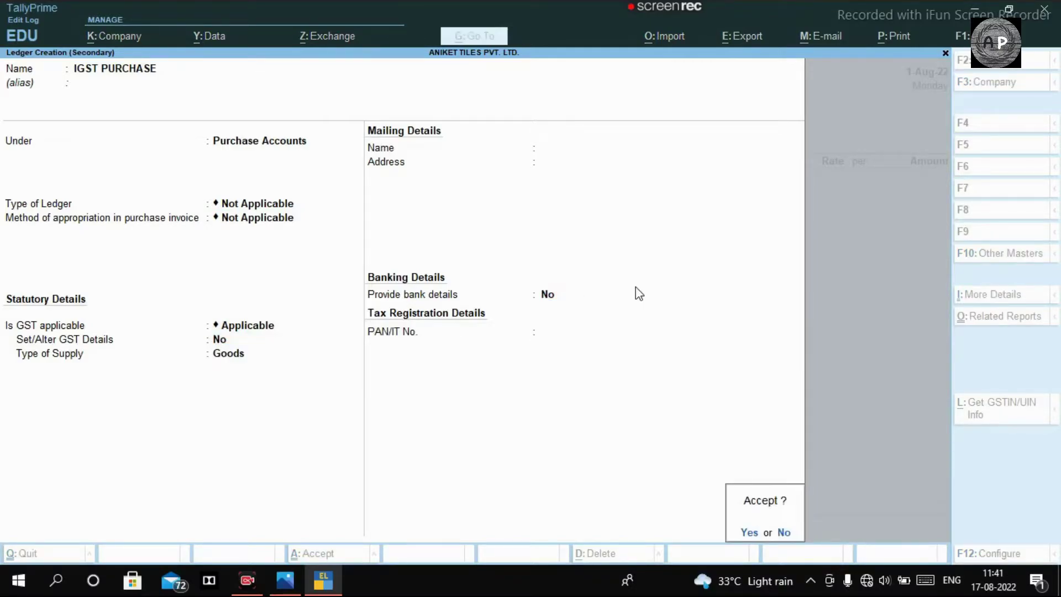
key("Return")
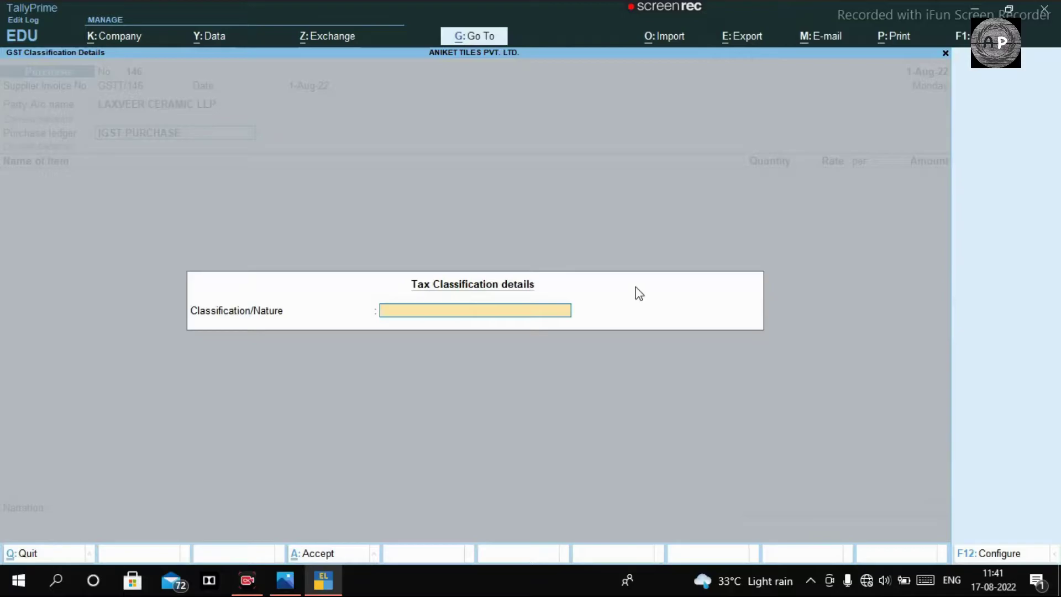
Step: Classify the purchase ledger as Purchase Taxable
type("PUR")
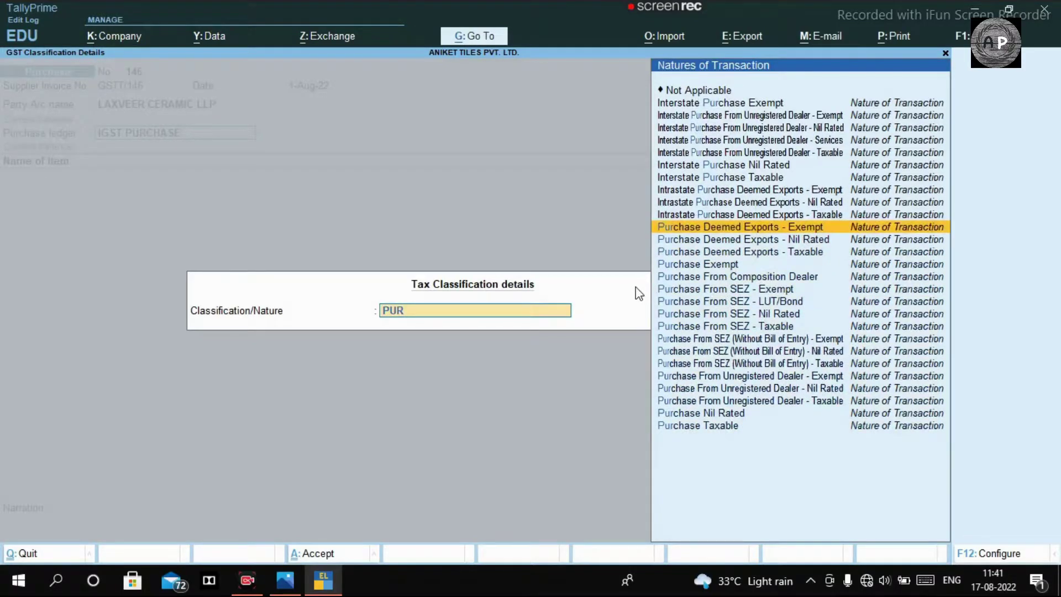
key("Down")
key("Down")
key("Down")
key("Down")
key("Down")
key("Down")
key("Down")
key("Down")
key("Down")
key("Down")
key("Down")
key("Down")
key("Down")
key("Down")
key("Down")
key("Down")
key("Return")
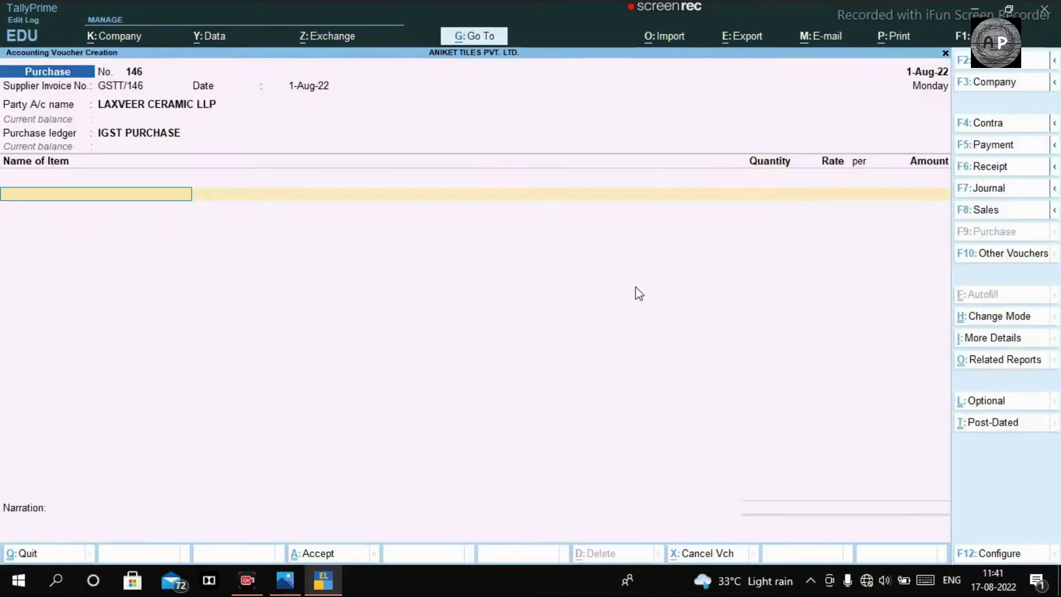
Step: Zoom over the Laxveer invoice, then go back to the LV tile stock table image
key("alt+Tab")
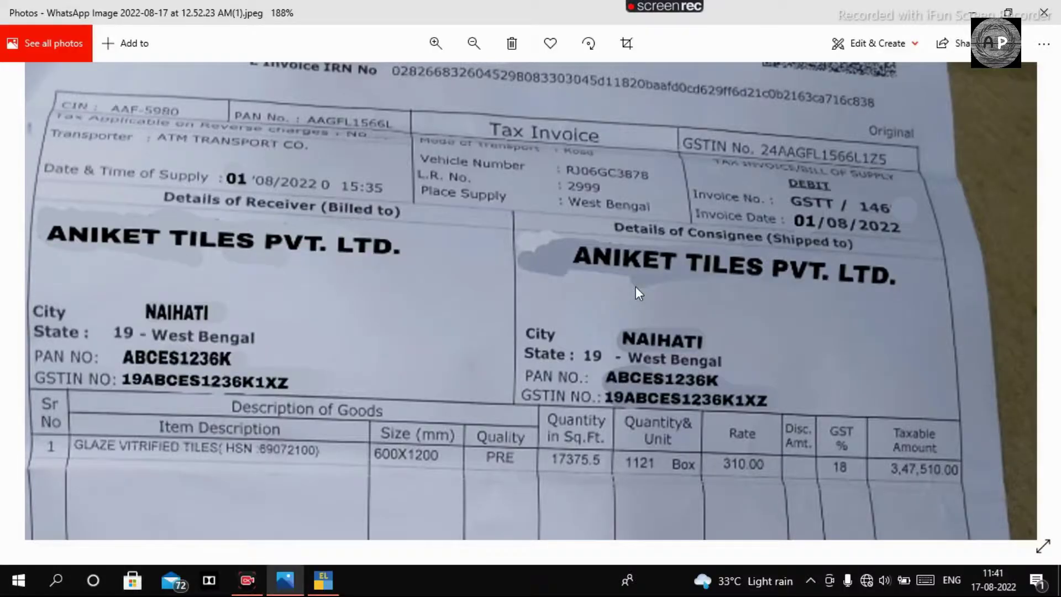
scroll(630, 282, "down", 4)
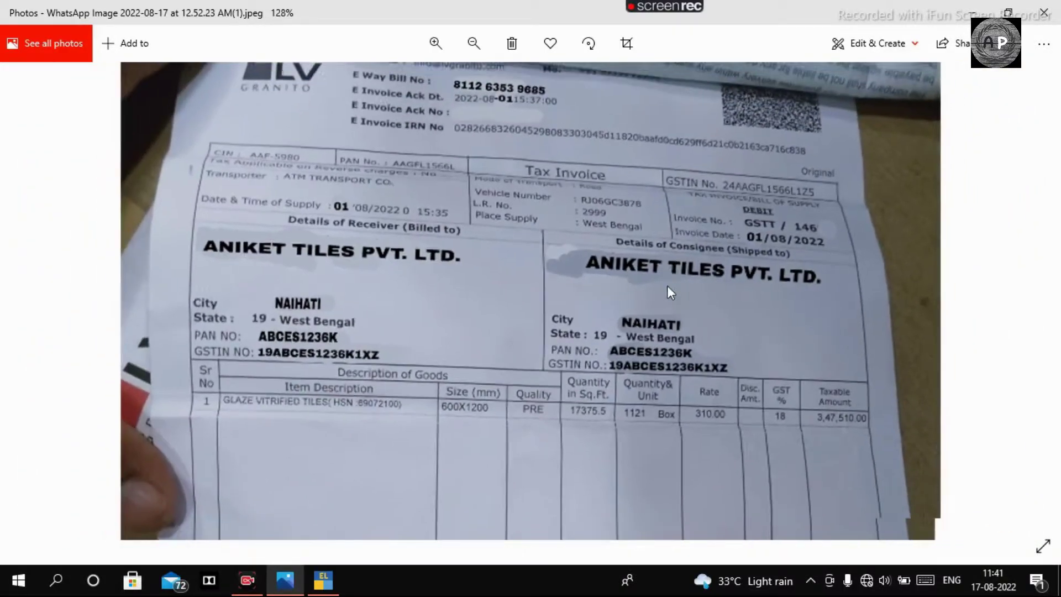
scroll(402, 446, "down", 1)
scroll(351, 412, "up", 2)
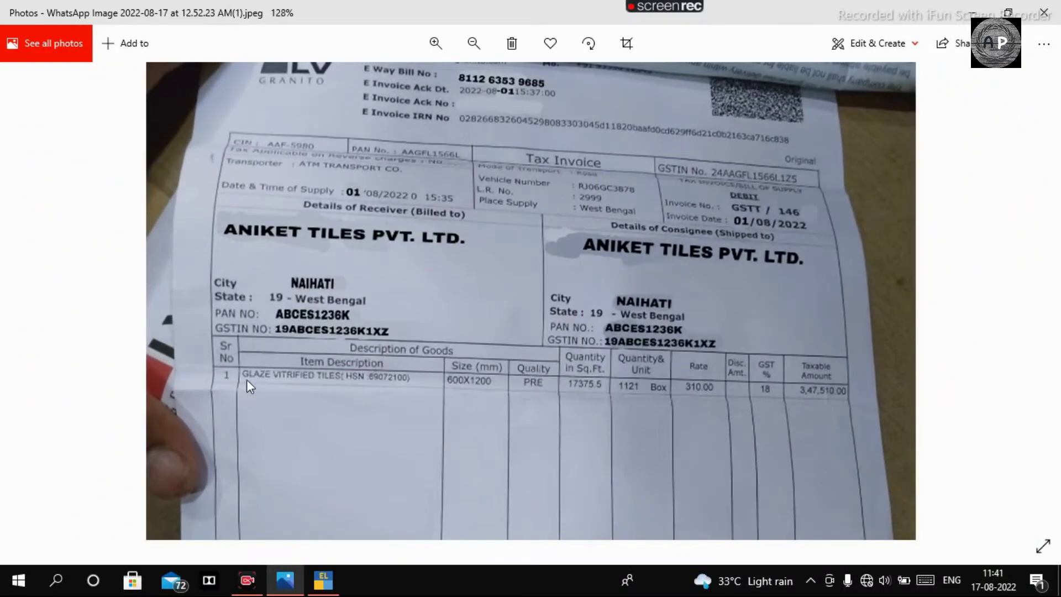
scroll(332, 393, "up", 1)
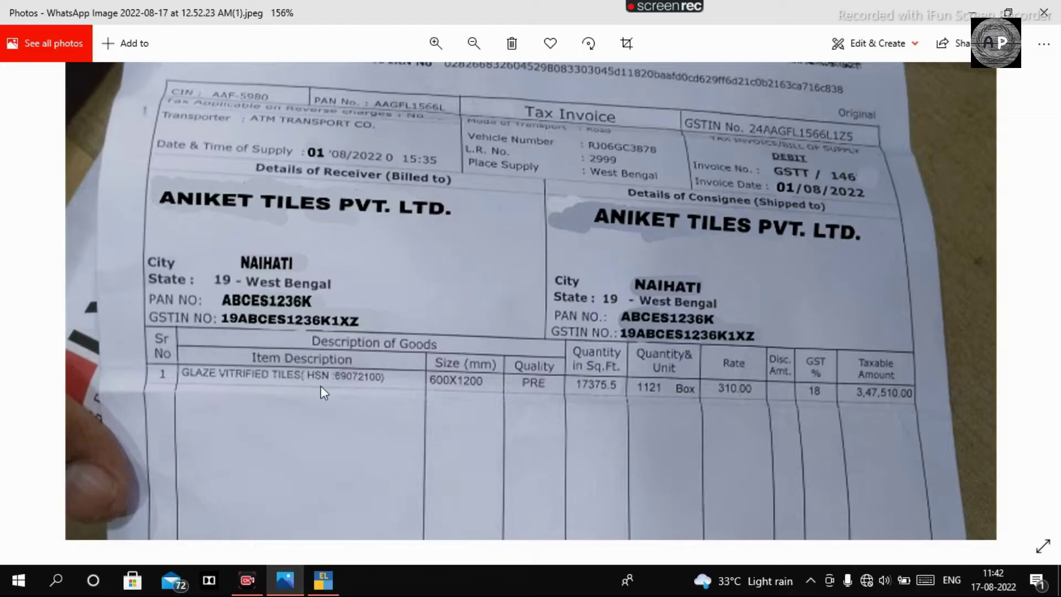
scroll(321, 386, "down", 4)
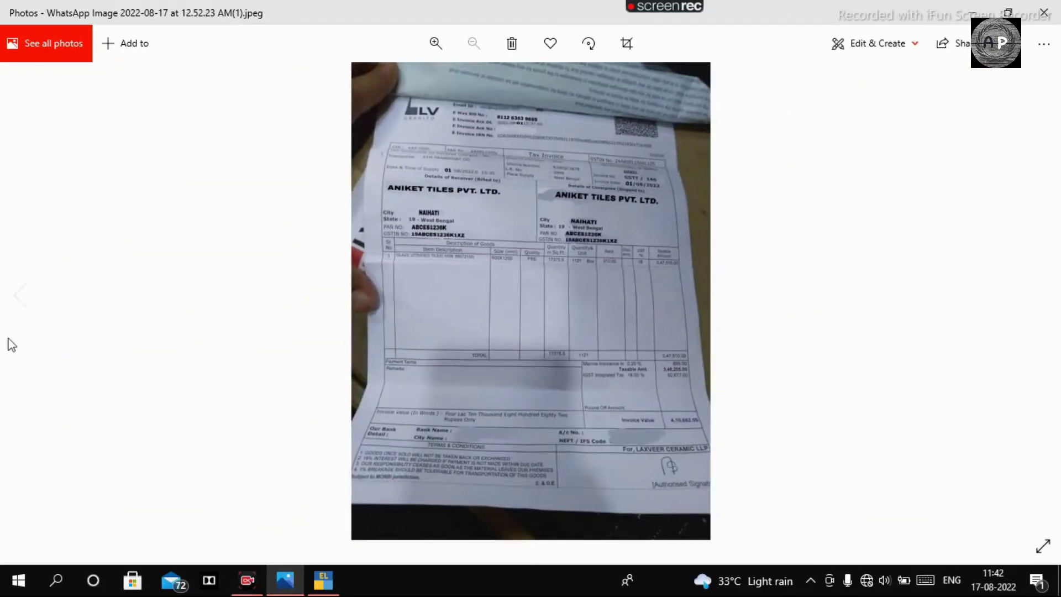
left_click(31, 314)
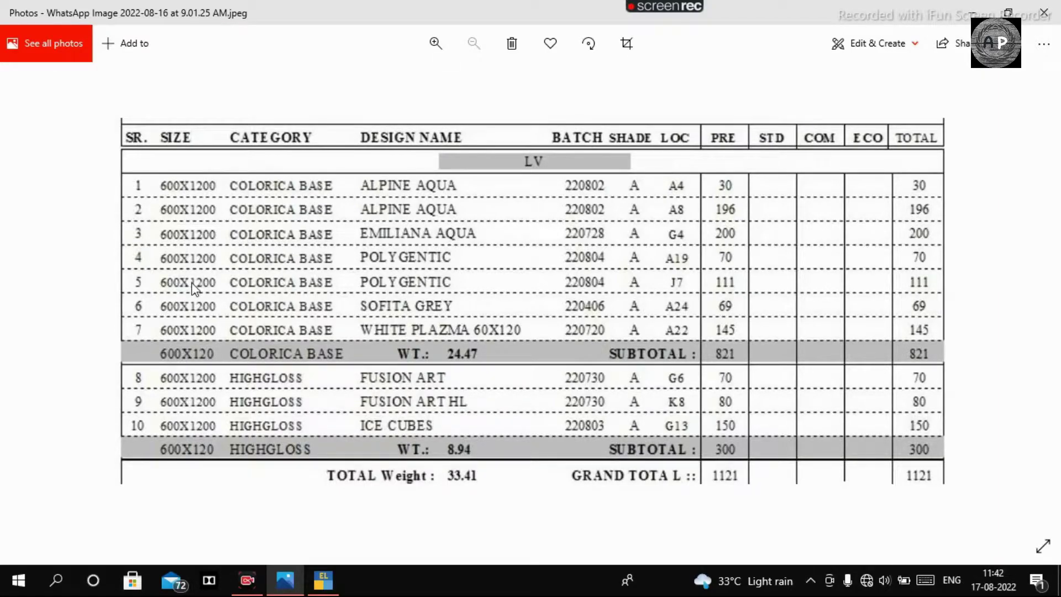
Step: Start a new stock item from the voucher, typing the LV name prefix
key("alt+Tab")
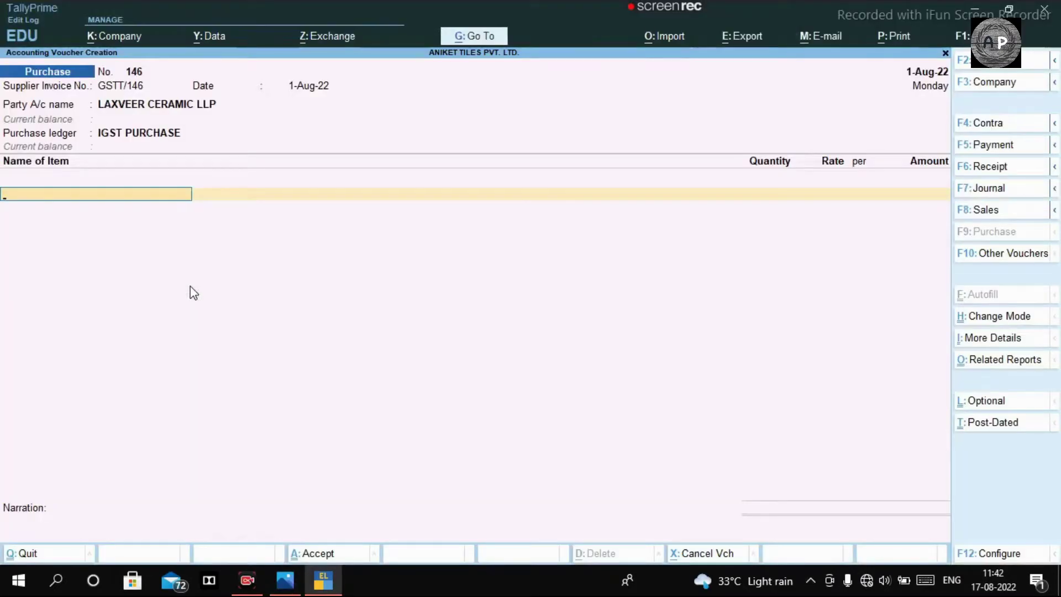
key("alt+c")
type("LAXVER")
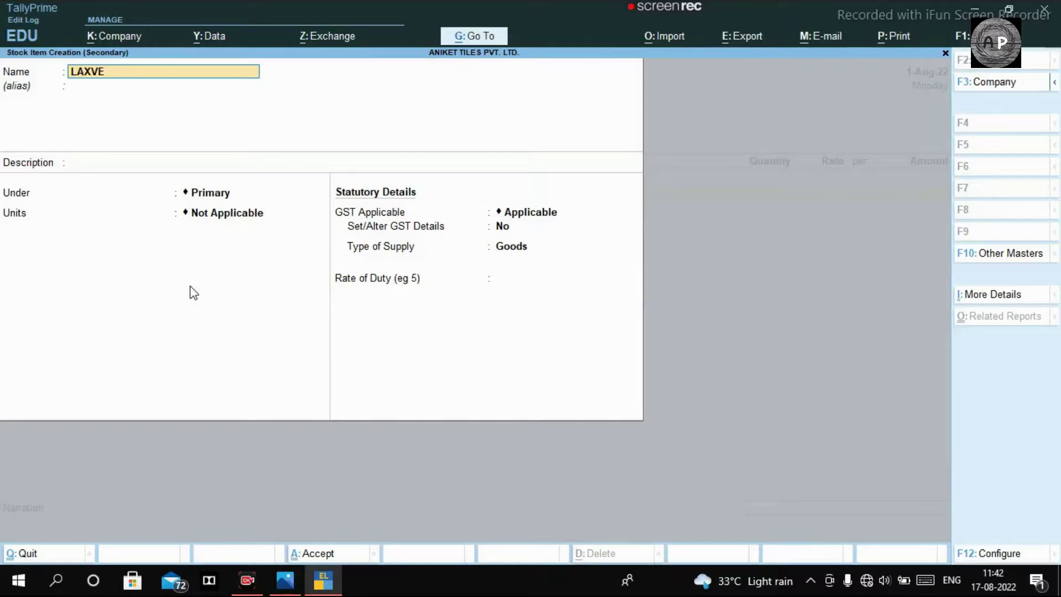
key("BackSpace")
key("BackSpace")
key("BackSpace")
key("BackSpace")
key("BackSpace")
type("V")
key("alt+Tab")
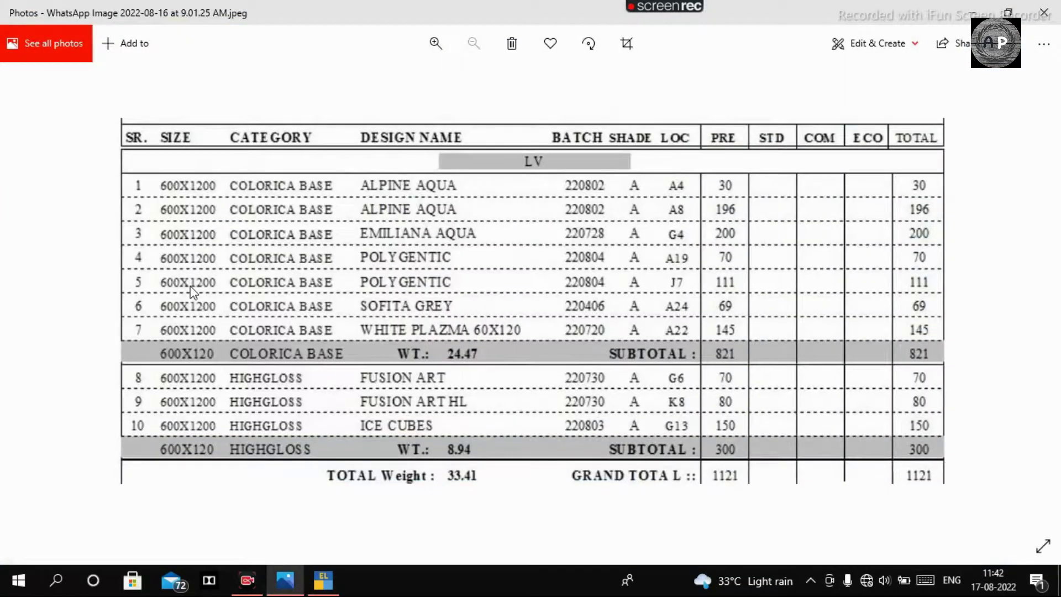
key("alt+Tab")
Step: Complete and confirm the stock item name as LV(2X4) ALPINE AQUA
type("ALPINE A")
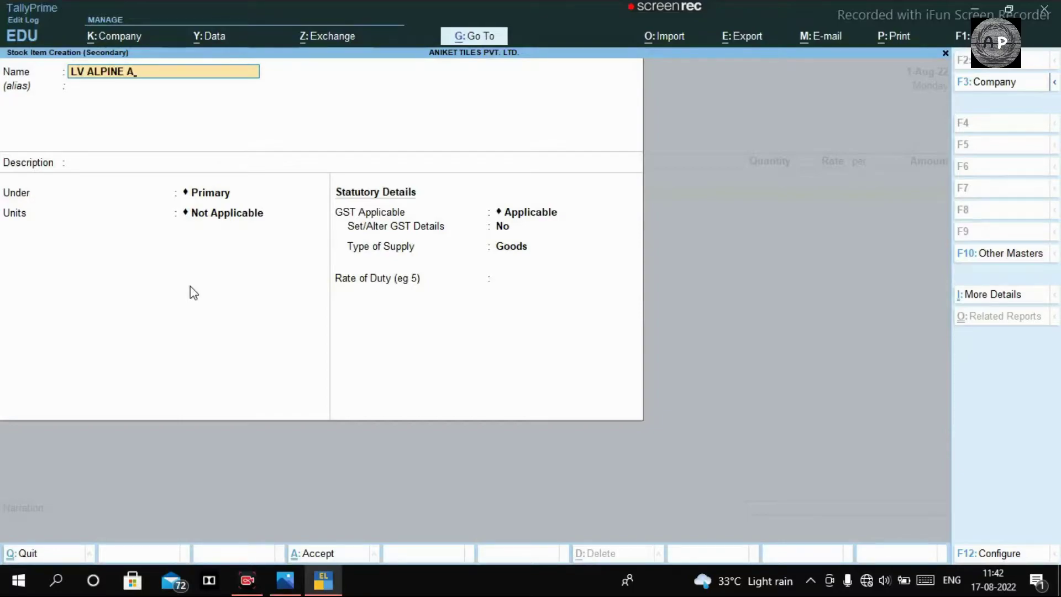
type("QUA")
key("BackSpace")
key("BackSpace")
key("BackSpace")
key("BackSpace")
key("BackSpace")
key("BackSpace")
key("BackSpace")
key("BackSpace")
key("BackSpace")
key("BackSpace")
key("BackSpace")
key("BackSpace")
type("(")
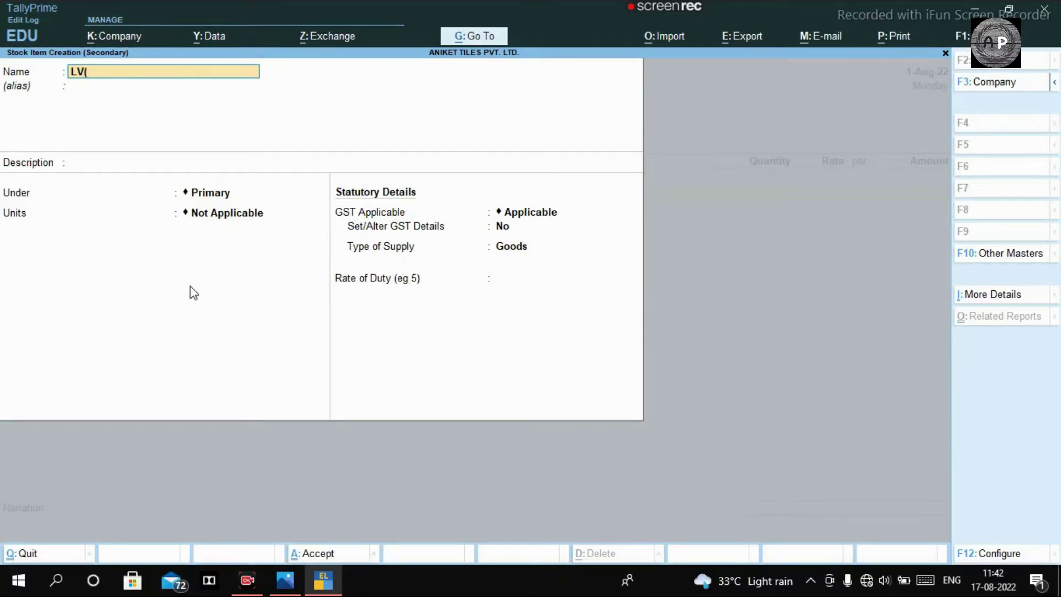
key("alt+Tab")
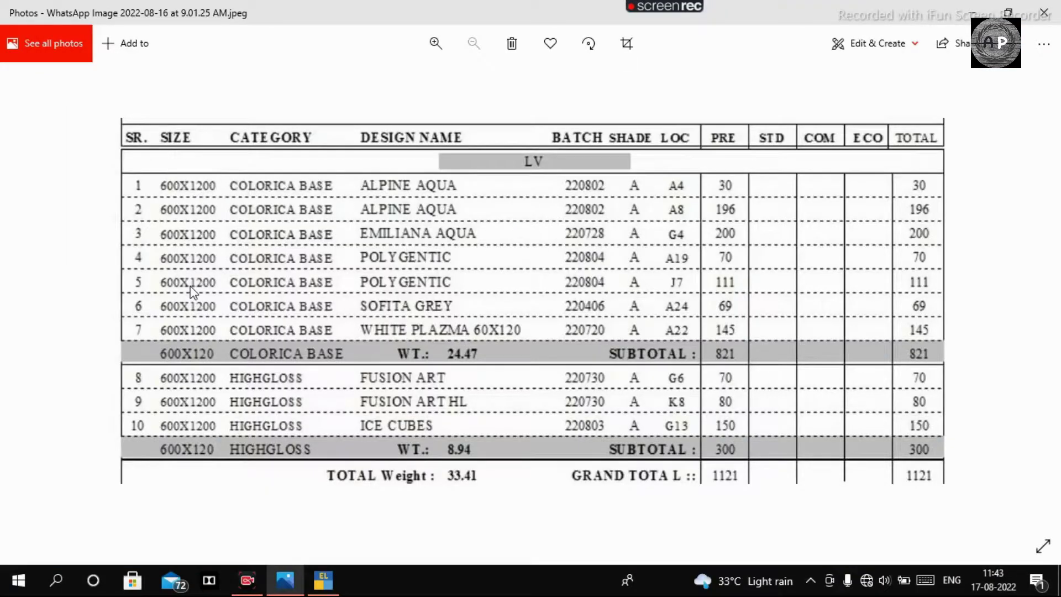
key("alt+Tab")
type("2")
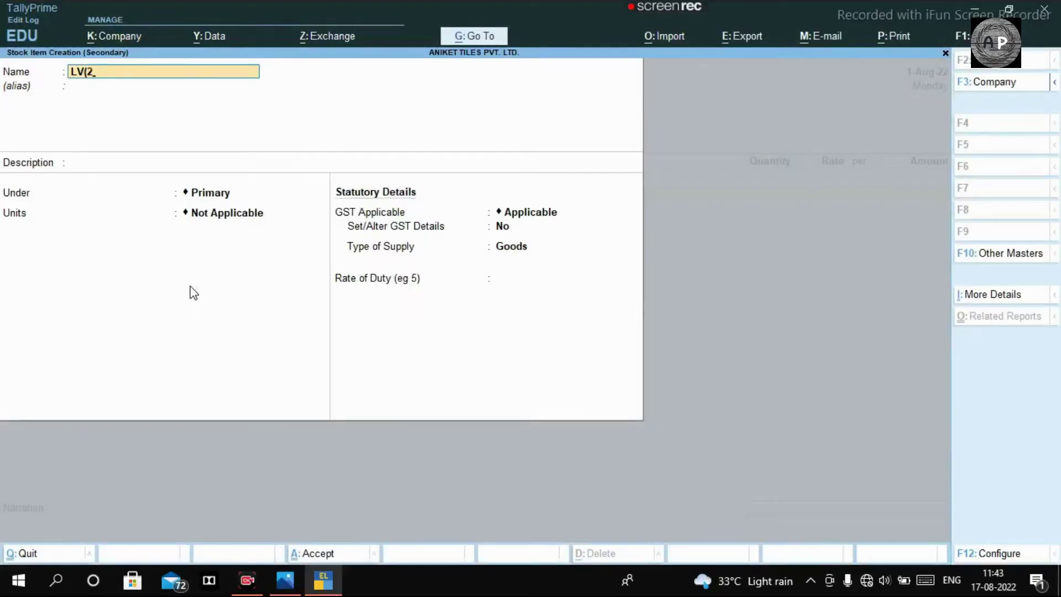
type("X4")
key("BackSpace")
key("BackSpace")
key("BackSpace")
type("2X4) ALPINE AQUA")
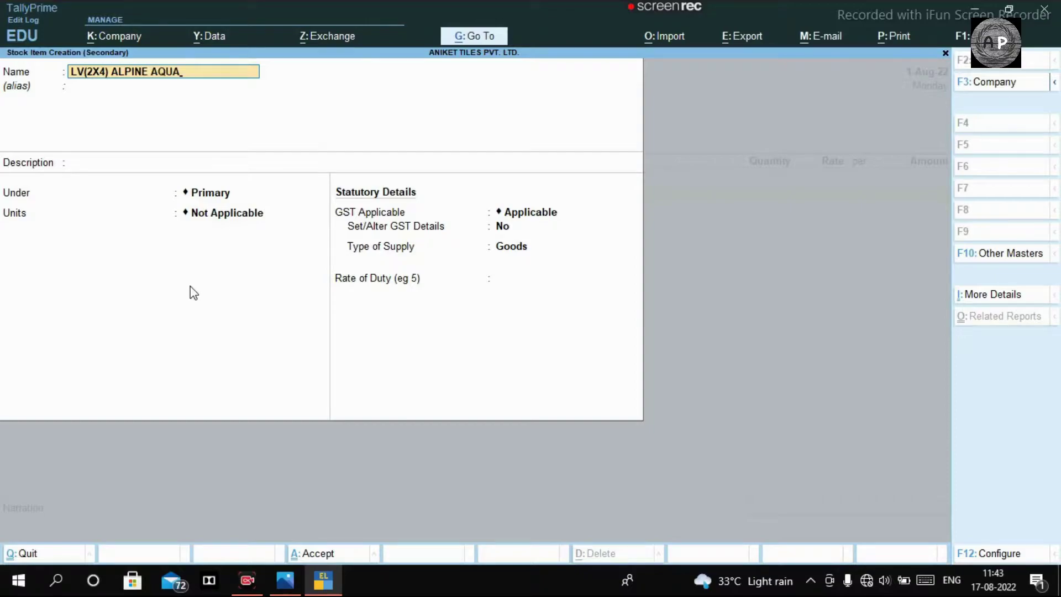
key("Return")
key("Return")
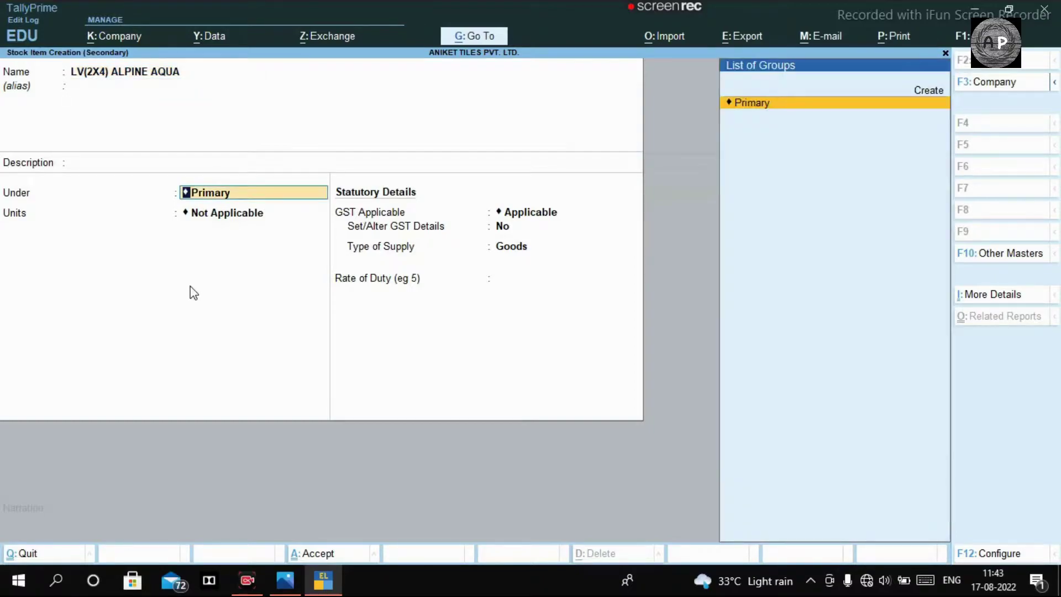
Step: Create the stock group TILES for the ALPINE AQUA item
key("alt+c")
type("TILES")
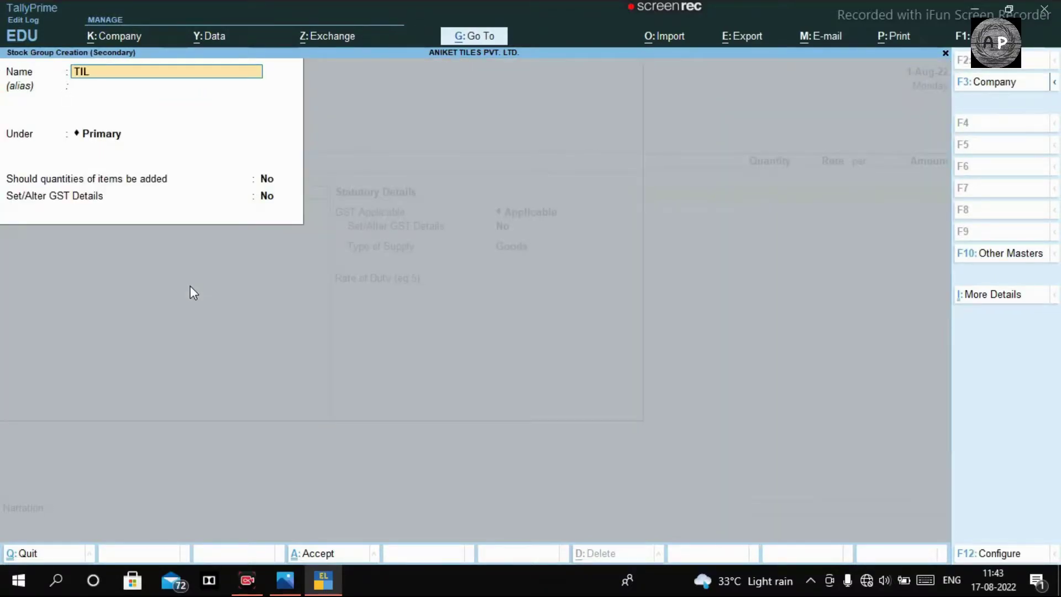
key("Return")
key("Return")
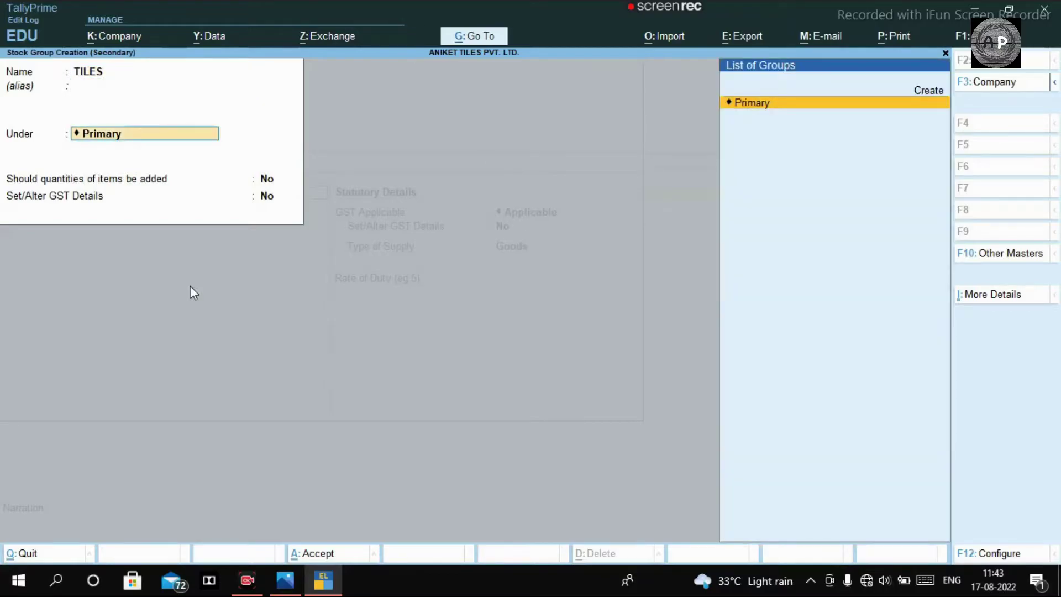
key("Return")
key("Return")
key("Return")
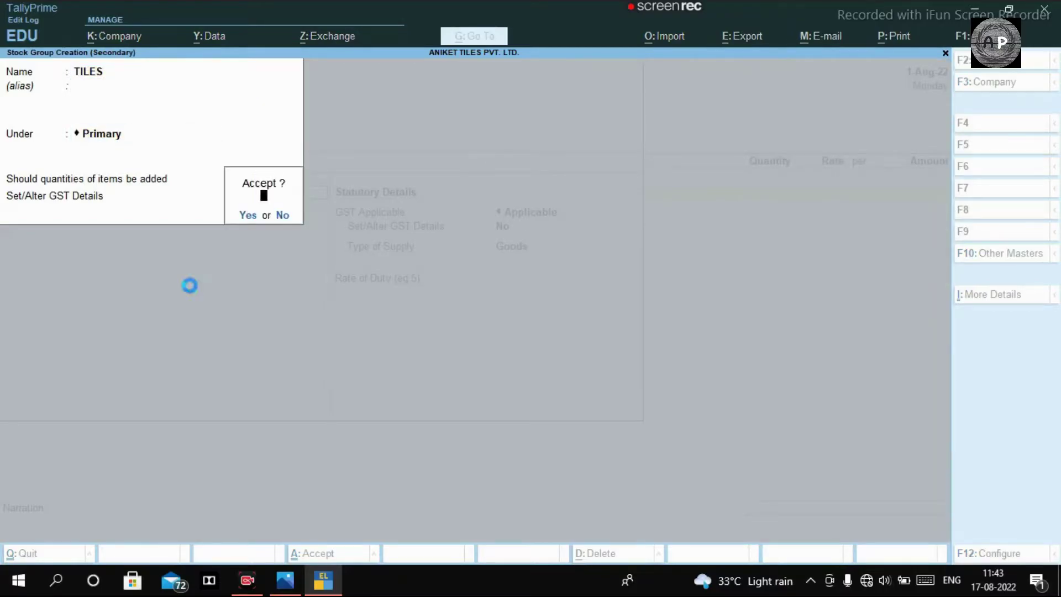
key("Return")
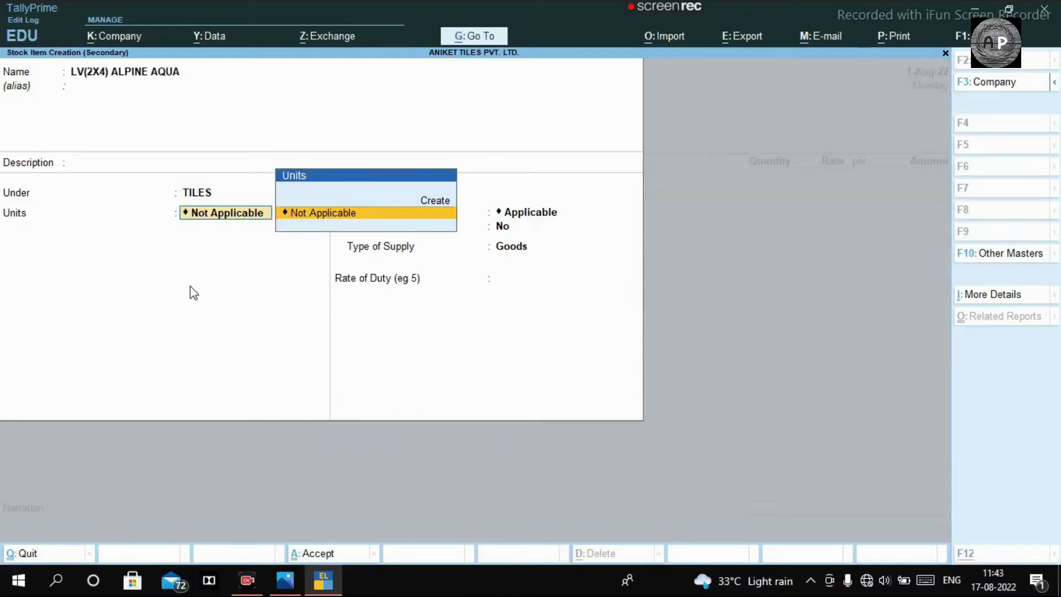
Step: Create the unit of measure BOXES with quantity code BOX-BOX
key("alt+c")
type("BOXES")
key("Return")
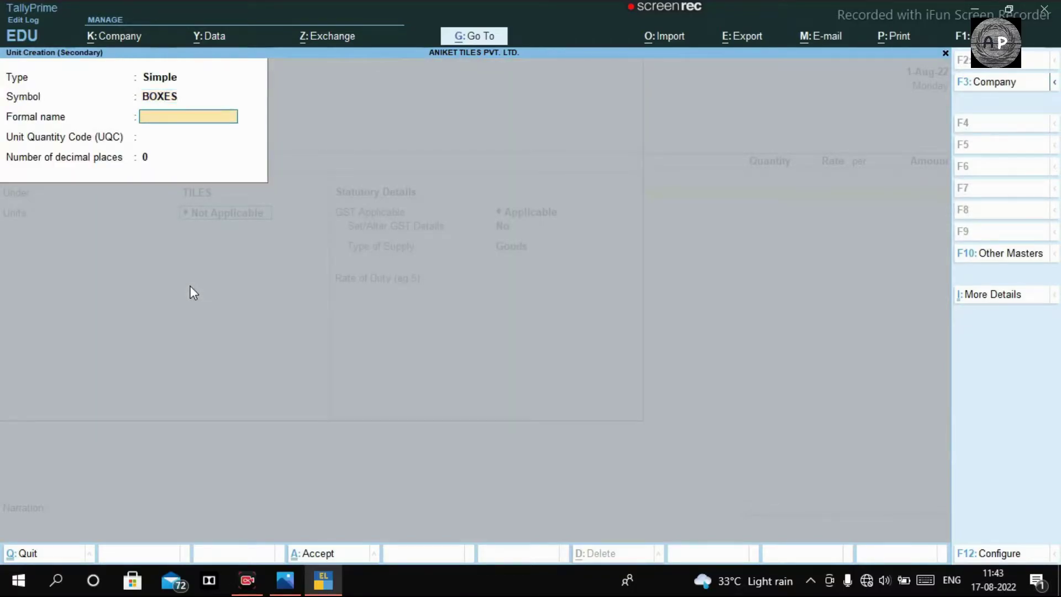
key("Return")
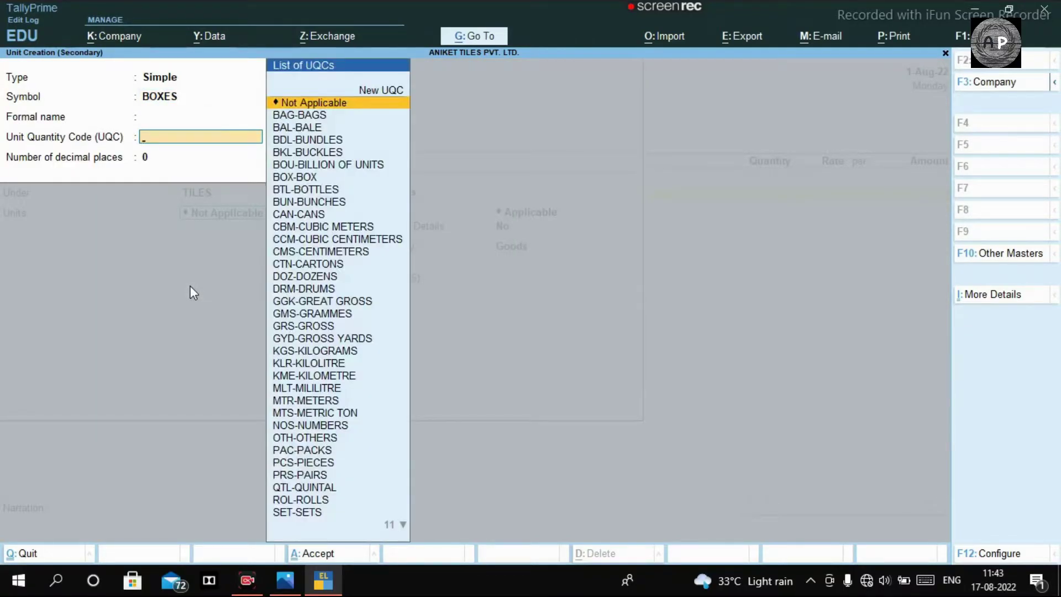
type("BOX")
key("Return")
key("Return")
key("Return")
key("Return")
key("Return")
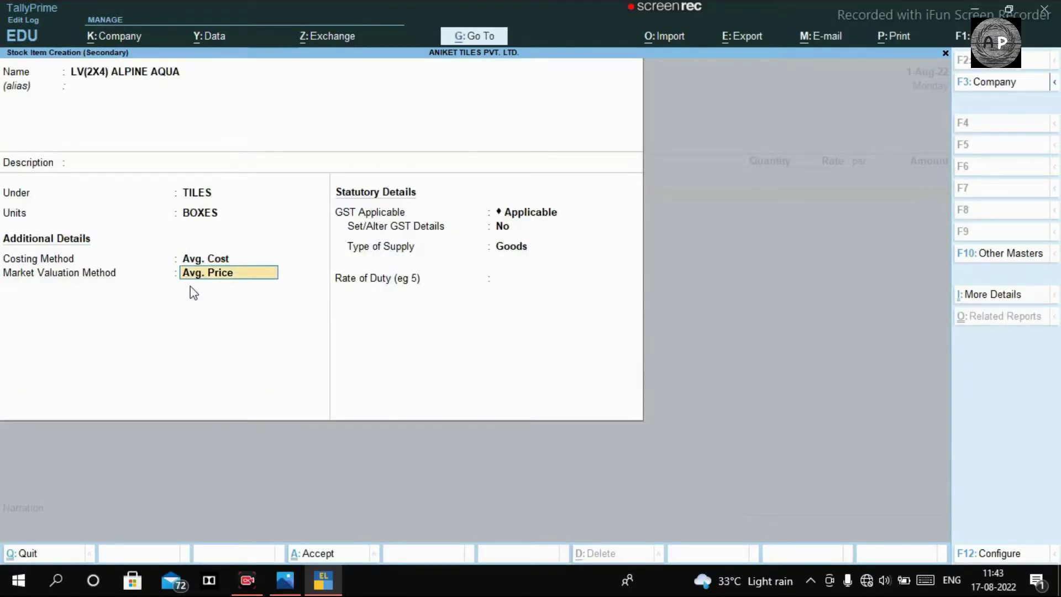
Step: Enable the item's GST details with On Value calculation and Taxable status
type("Y")
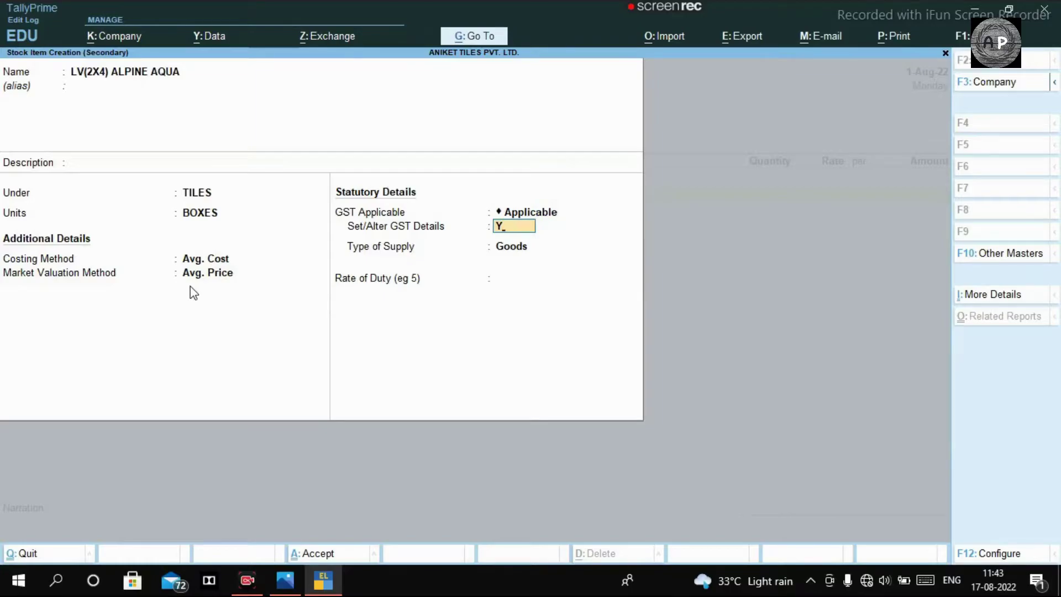
key("Return")
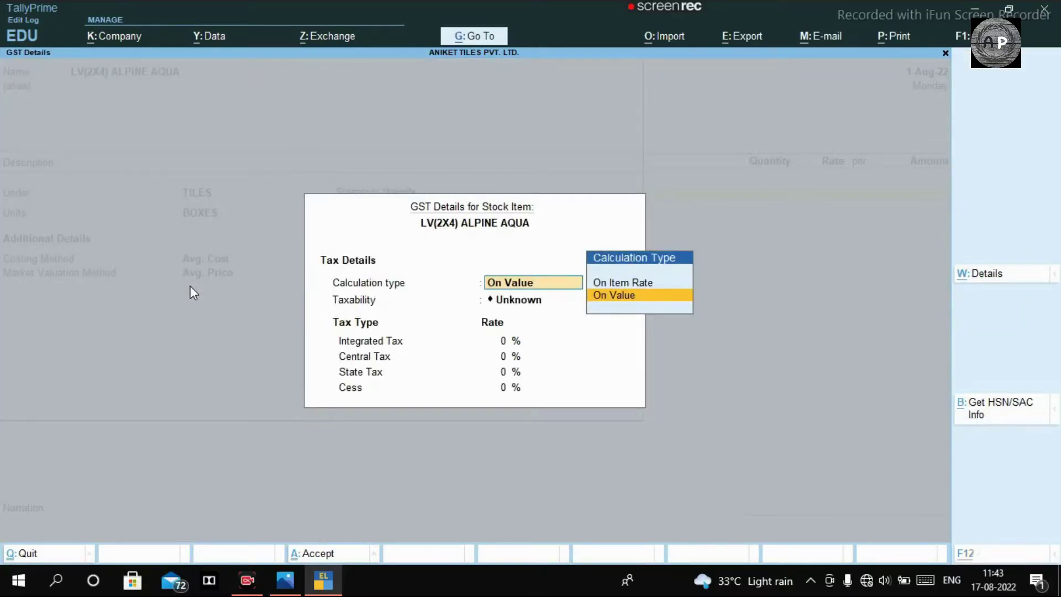
key("Return")
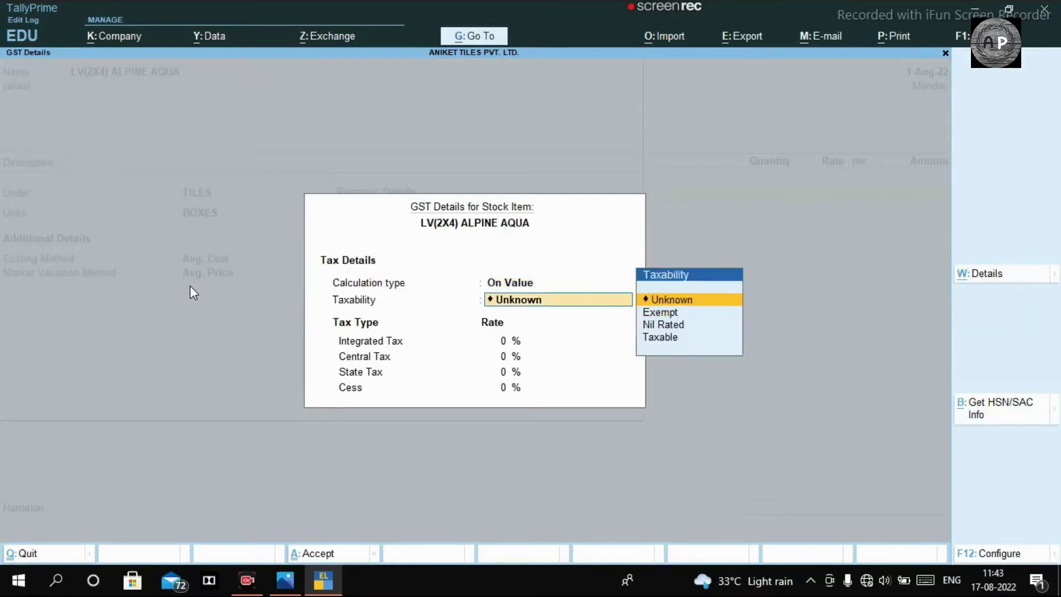
key("Down")
key("Down")
key("Down")
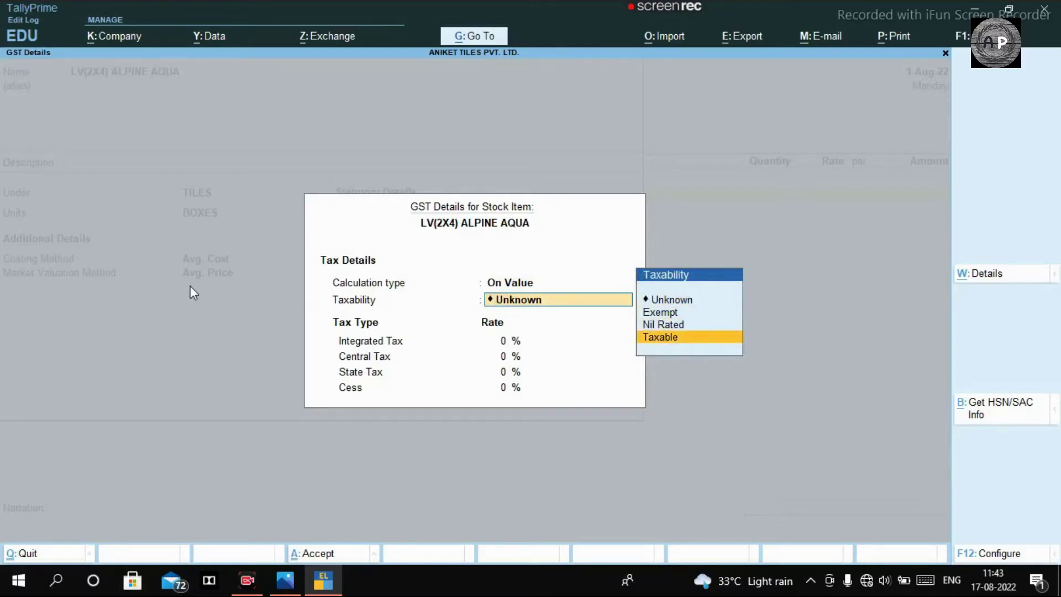
key("Return")
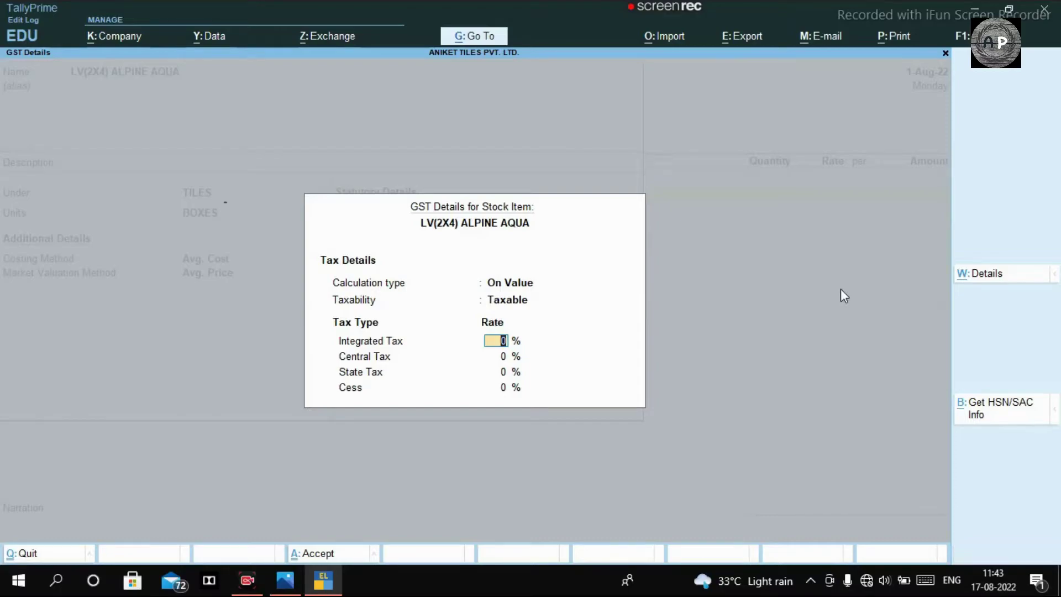
Step: Start the tax rate history from 01.07.2018 and enter HSN 69072100 from the supplier invoice
key("alt+w")
type("01")
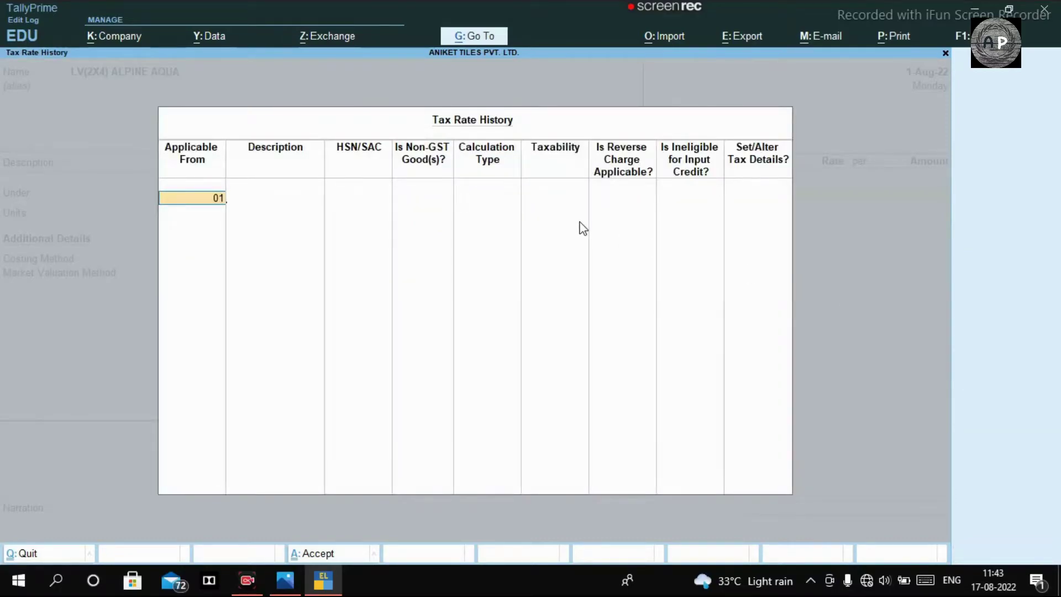
type(".07.2018")
key("Return")
key("Return")
key("alt+Tab")
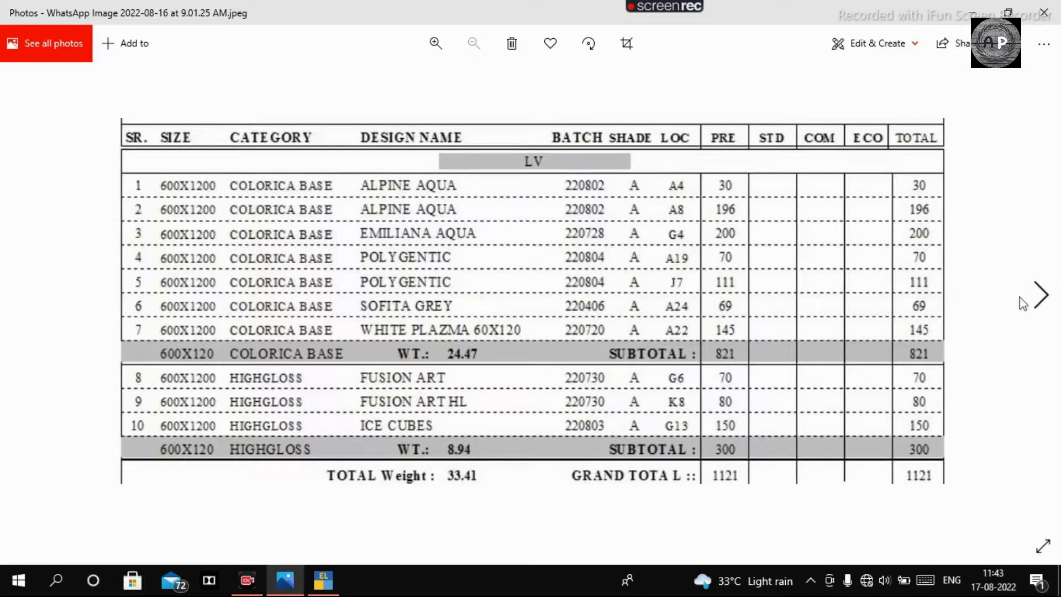
left_click(1042, 296)
scroll(463, 278, "up", 5)
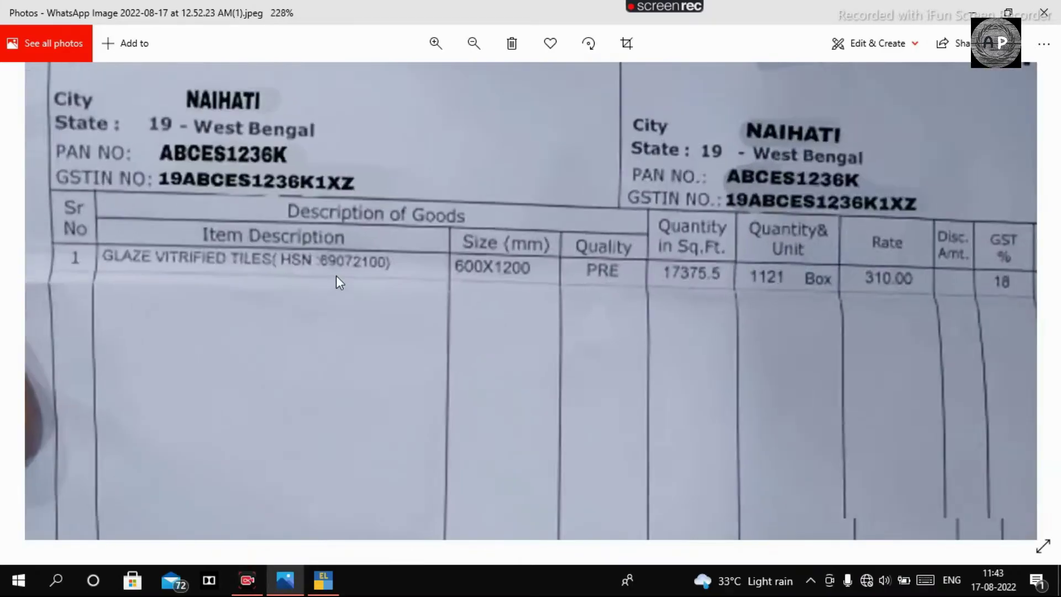
scroll(331, 273, "up", 2)
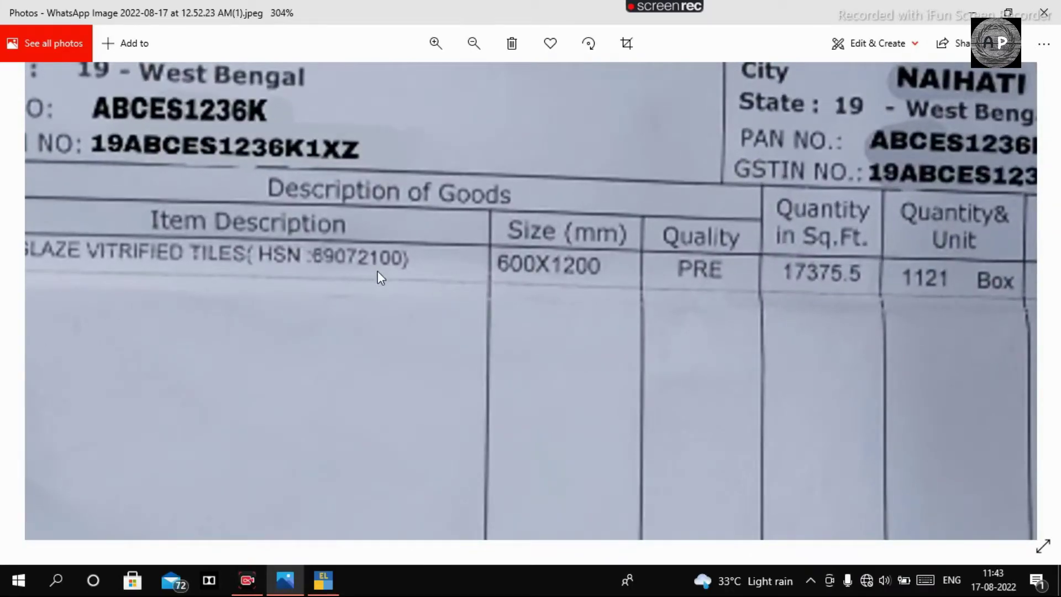
key("alt+Tab")
type("69")
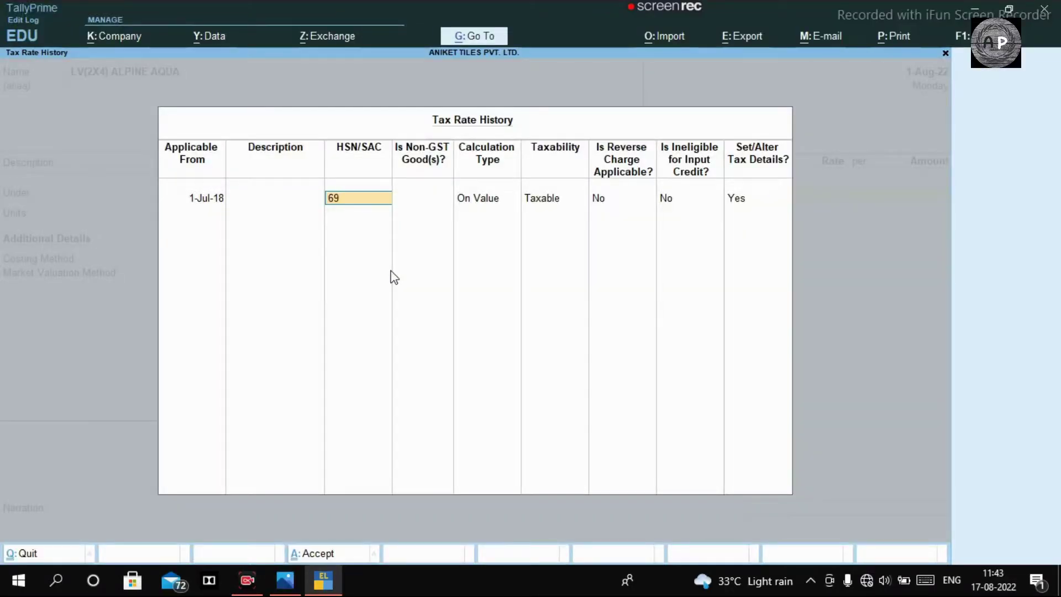
type("072100")
Step: Confirm HSN 69072100 with 18% GST and save LV(2X4) ALPINE AQUA onto voucher 146
key("Return")
key("Return")
key("Return")
key("Return")
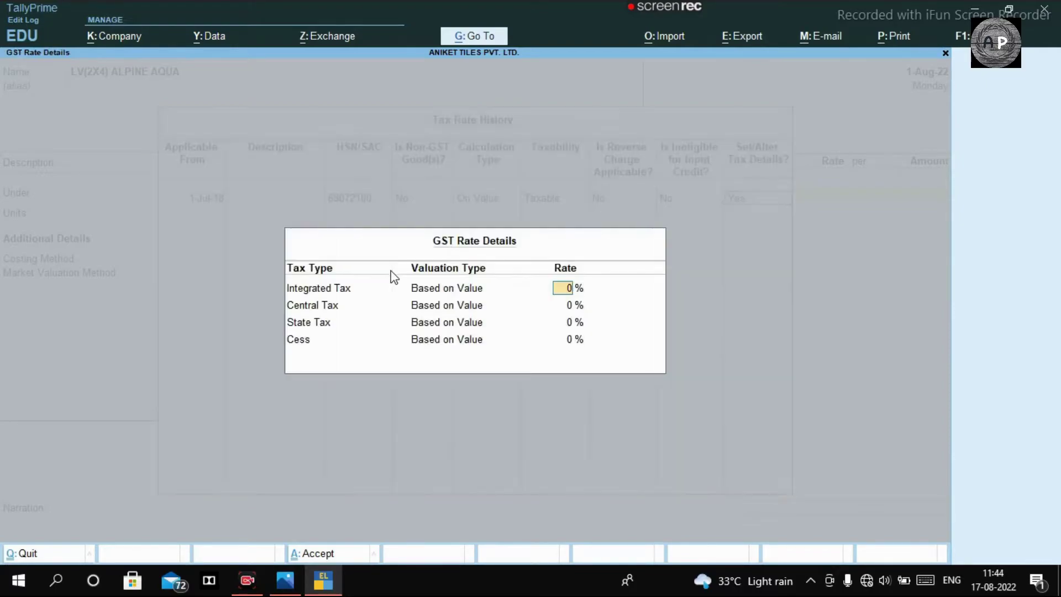
key("Return")
key("Return")
key("Return")
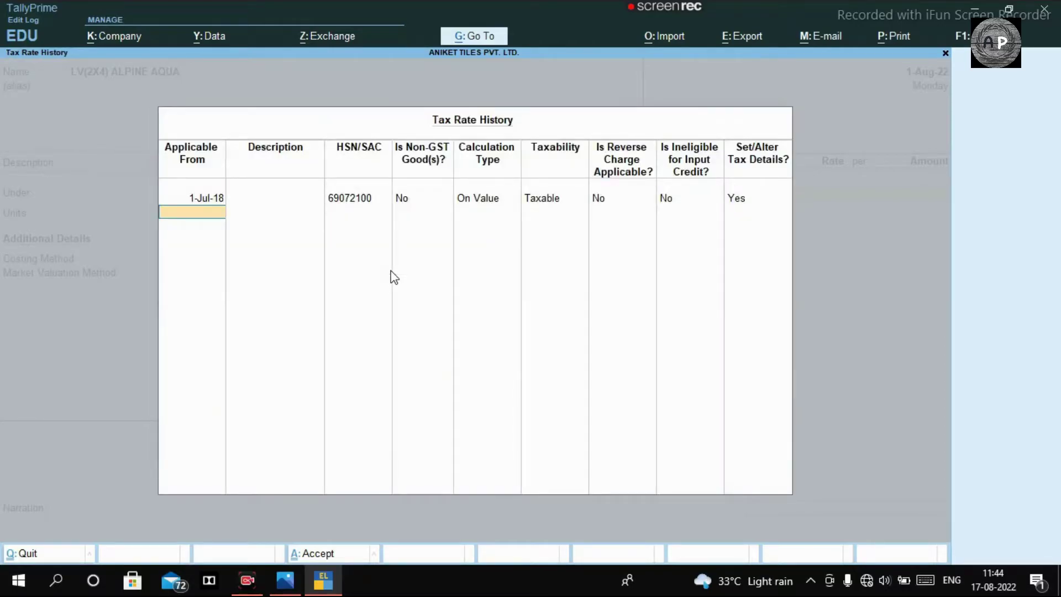
key("ctrl+a")
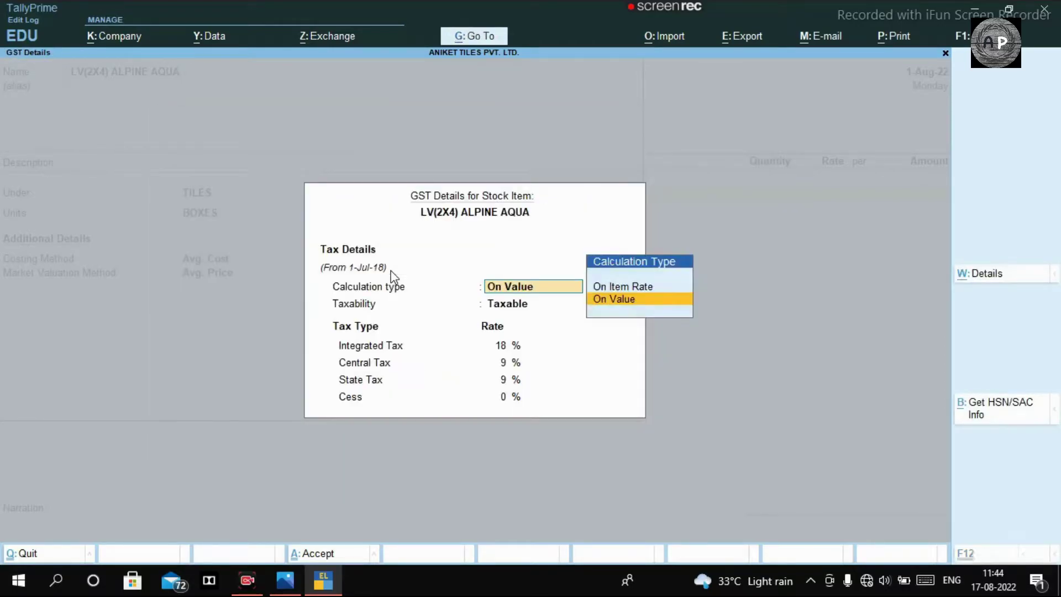
key("ctrl+a")
key("ctrl+a")
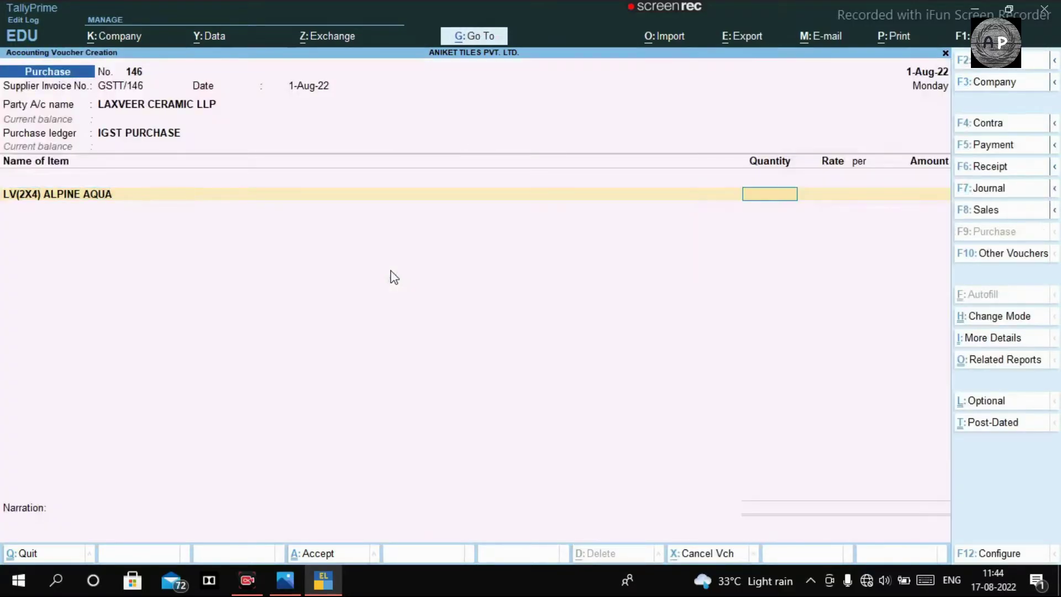
key("alt+Tab")
Step: Read the ALPINE AQUA box counts on the tile stock list photo, then return to voucher 146
scroll(469, 266, "down", 5)
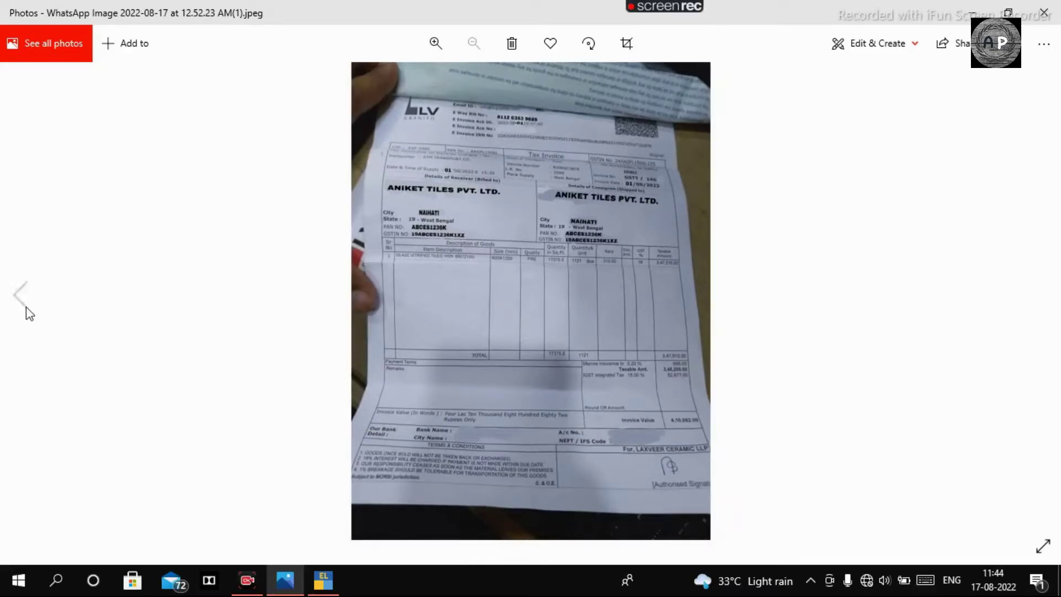
left_click(21, 293)
scroll(451, 182, "up", 2)
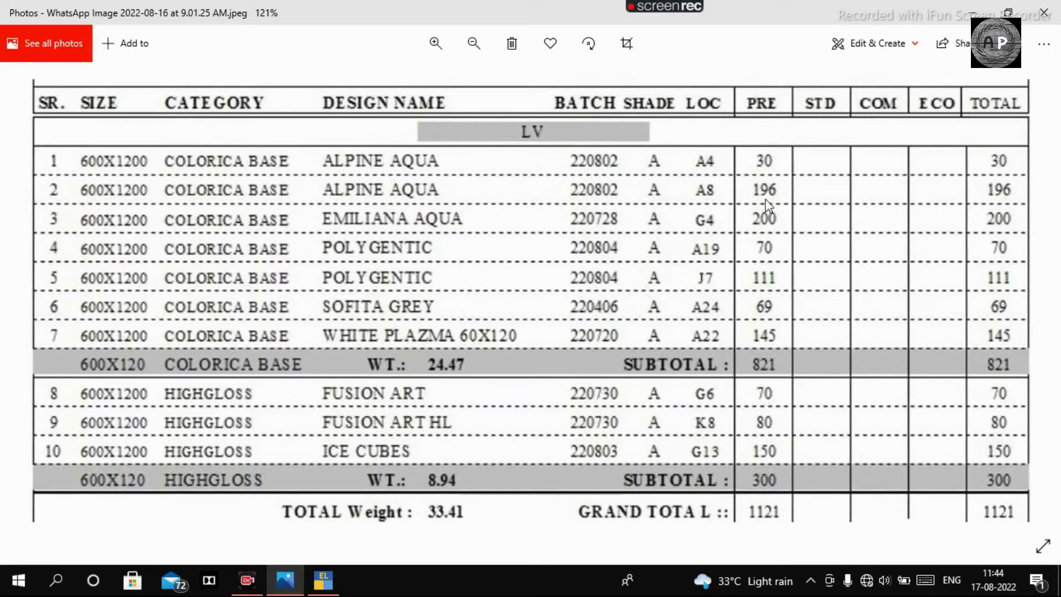
key("alt+Tab")
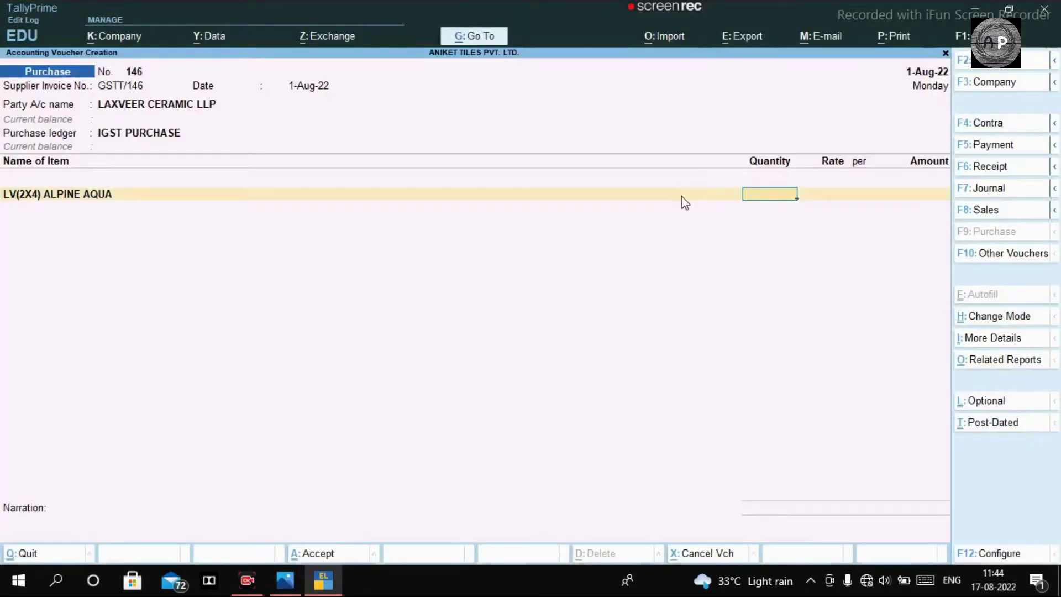
Step: Add 30+196 in the calculator and enter 226 boxes for LV(2X4) ALPINE AQUA
key("ctrl+n")
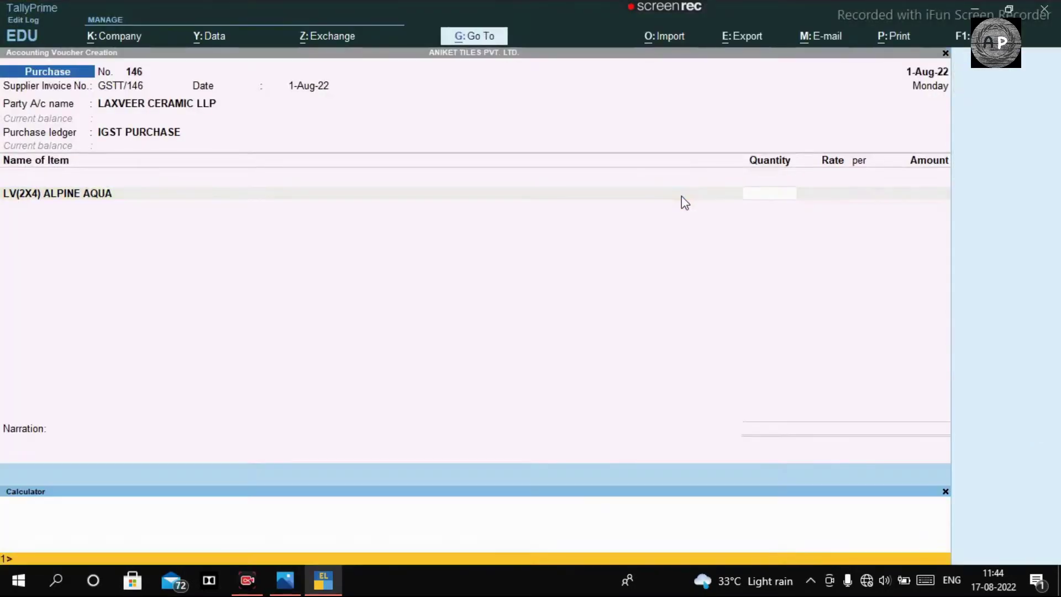
type("30+196")
key("Return")
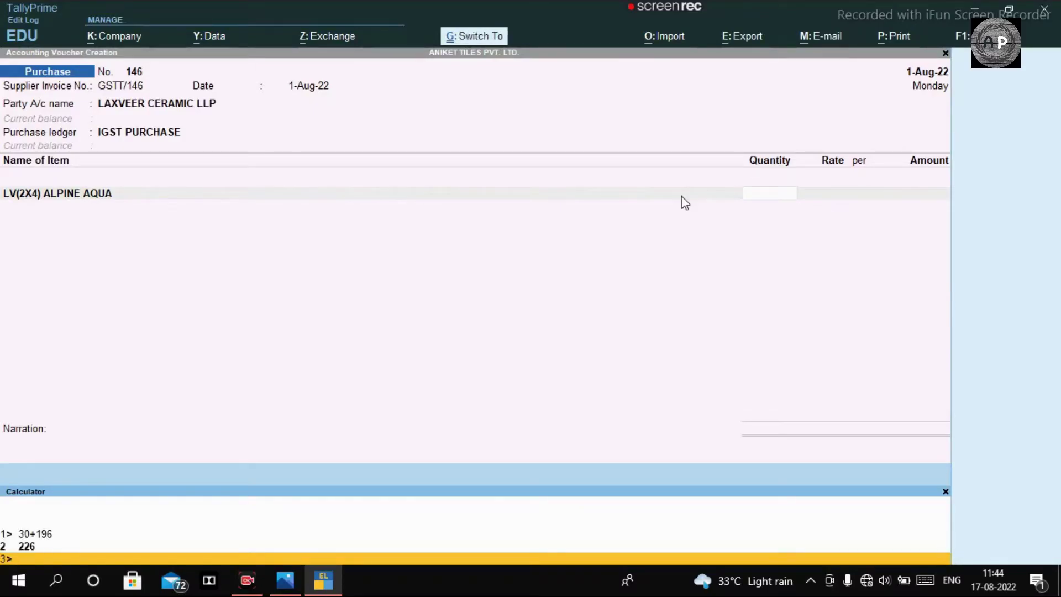
key("ctrl+m")
type("226")
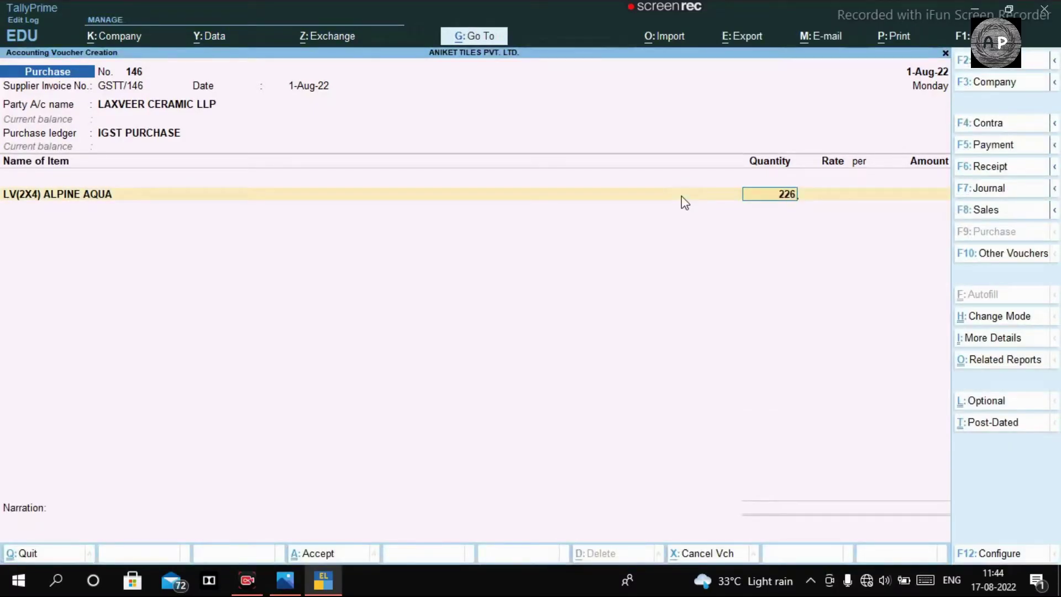
key("Return")
key("Return")
key("Return")
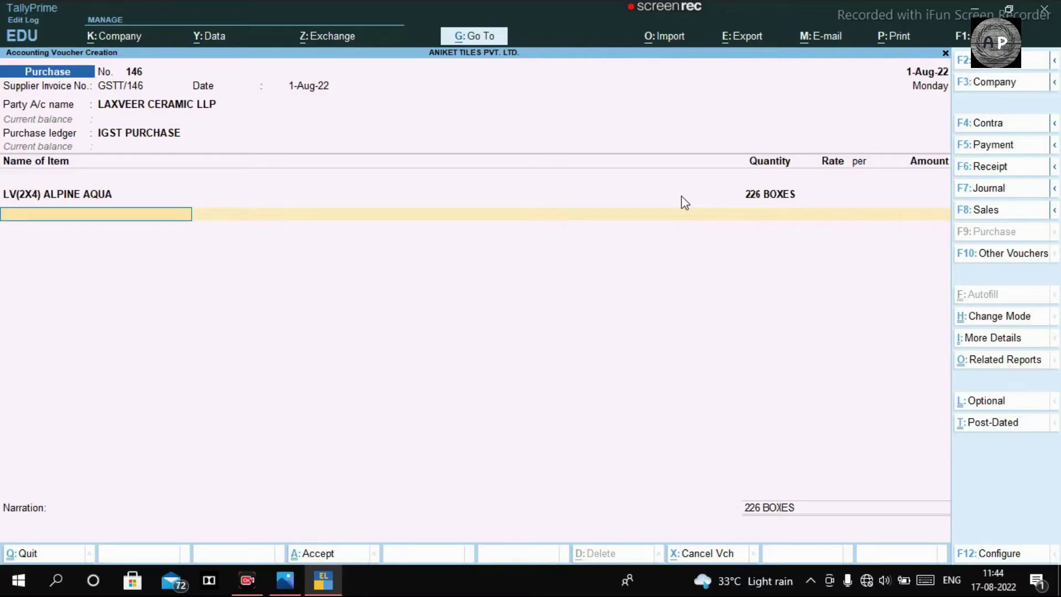
Step: Create LV(2X4) EMILINA AQUA under TILES in BOXES with GST details enabled
key("alt+c")
type("LV(2X4)")
key("alt+Tab")
type("EMILINA AQUA")
key("Return")
key("Return")
type("t")
key("Return")
type("b")
key("Return")
key("Return")
type("y")
key("Return")
key("Return")
Step: Give EMILINA AQUA GST from 01-08-18, HSN 69072100, 18%, and quantity 200
key("Return")
type("01-08-18")
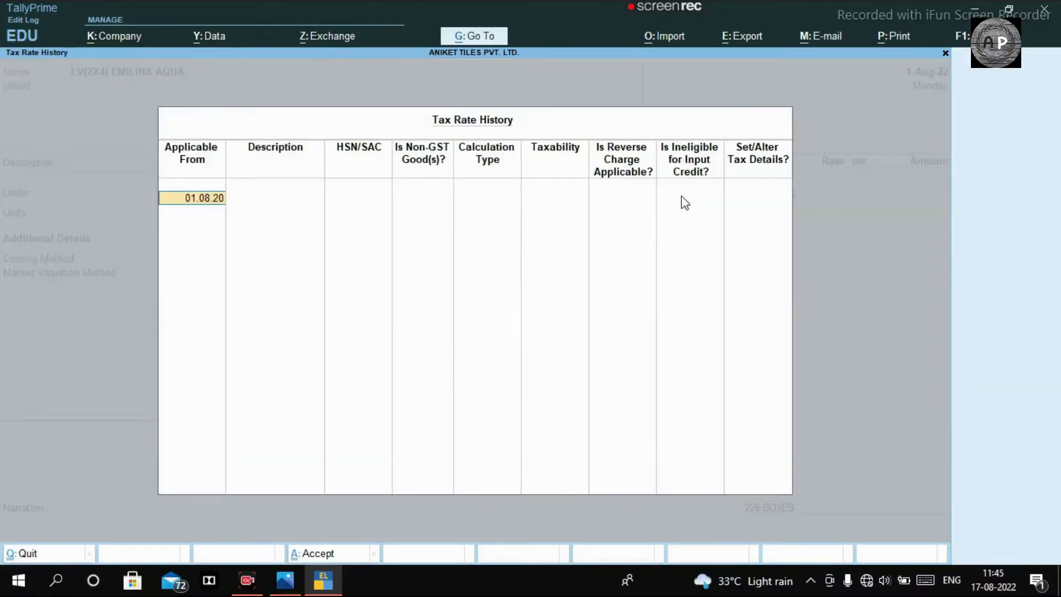
key("Return")
type("69072100")
key("Return")
key("Return")
key("Return")
key("Return")
key("Return")
key("Return")
key("Return")
type("18")
key("Return")
key("Return")
key("Return")
key("Return")
key("Return")
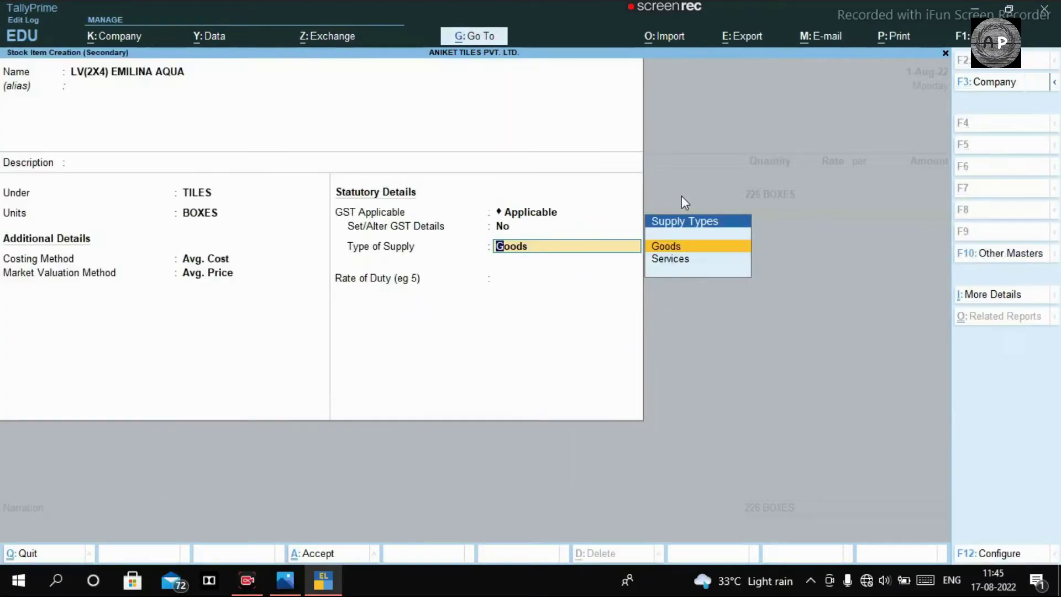
key("Return")
key("Return")
key("Return")
type("200")
key("Return")
Step: Create LV(2X4) POLIGENTIC under TILES in BOXES with GST from 01.07.18 and its HSN code
key("Return")
key("Return")
key("alt+Tab")
key("alt+Tab")
key("alt+c")
type("L")
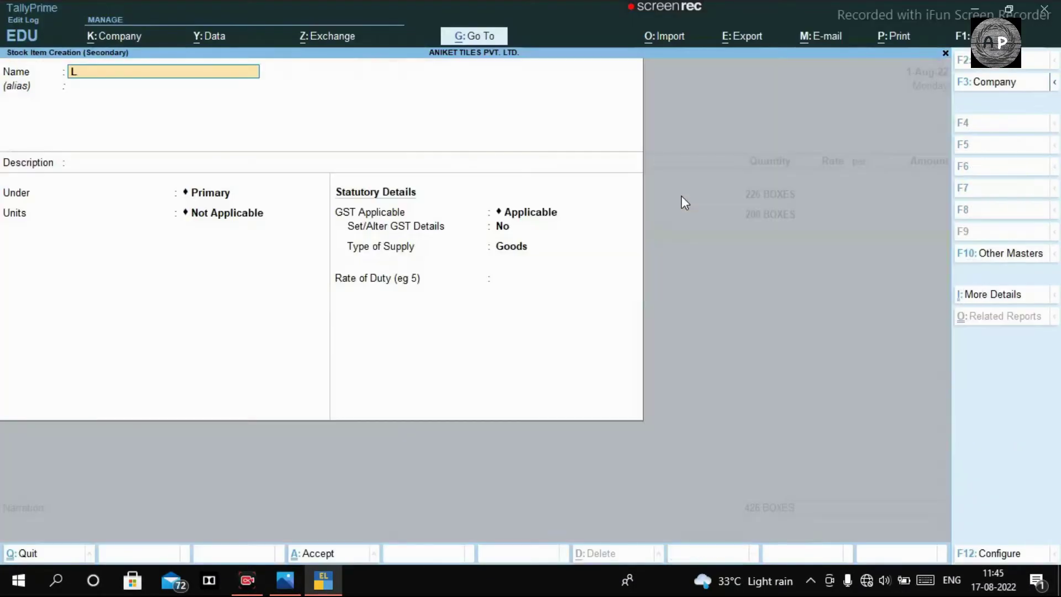
type("V(2X4) POLIGENTIC")
key("Return")
key("Down")
key("Return")
key("Down")
key("Return")
key("Return")
type("y01.07.18")
key("Return")
key("1")
key("BackSpace")
type("09072100")
Step: Create LV(2X4) SOFITA GREY under TILES in BOXES with GST applicable from 1-7-18
key("Return")
key("Return")
key("Return")
key("Return")
key("Return")
key("Return")
key("Return")
key("ctrl+a")
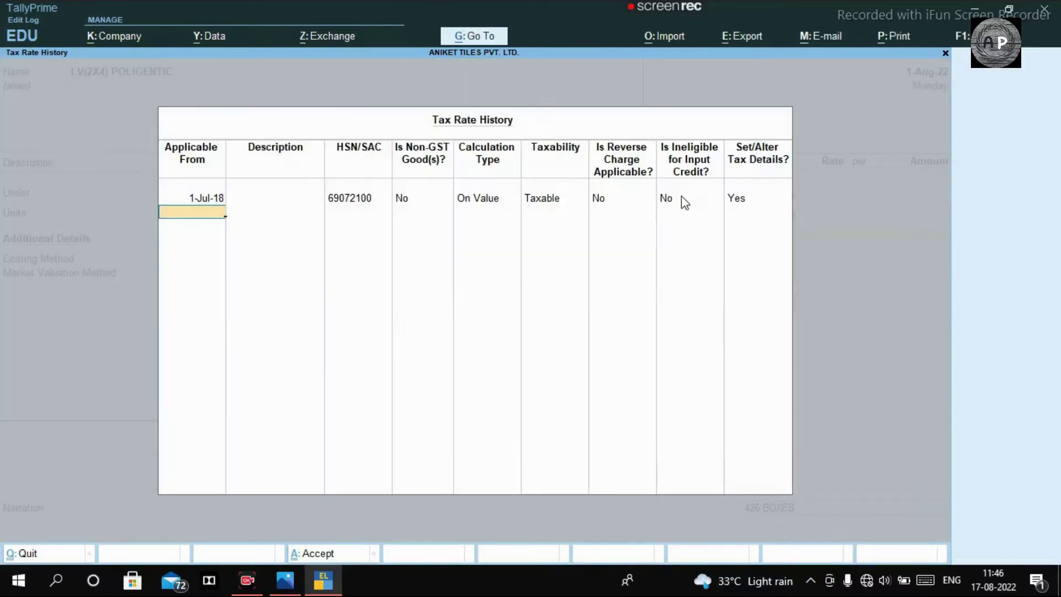
key("ctrl+a")
key("alt+Tab")
key("alt+Tab")
key("alt+Tab")
key("alt+Tab")
key("alt+c")
type("LV(4")
key("BackSpace")
type("2X4) SOFITA GREY")
key("Return")
key("Return")
key("Down")
key("Return")
key("Down")
Step: Set SOFITA GREY's HSN 69072100 and 18% GST, and enter 69 boxes
key("Return")
key("Return")
type("y")
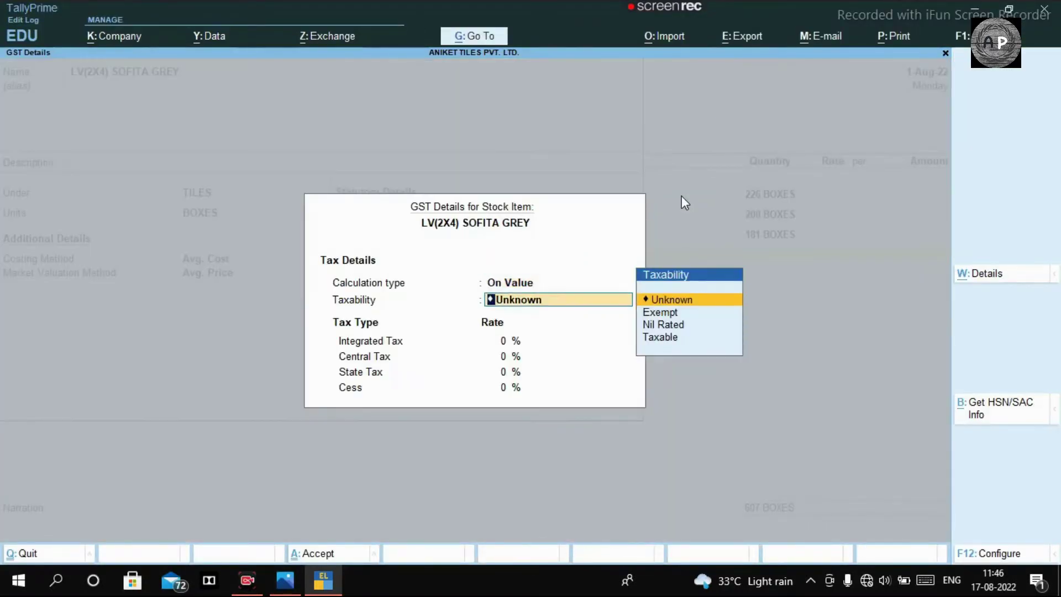
type("1-7-18")
key("Return")
key("Return")
type("69072100")
key("Return")
key("Return")
key("Return")
key("Return")
key("Return")
key("Return")
key("Return")
type("18")
key("Return")
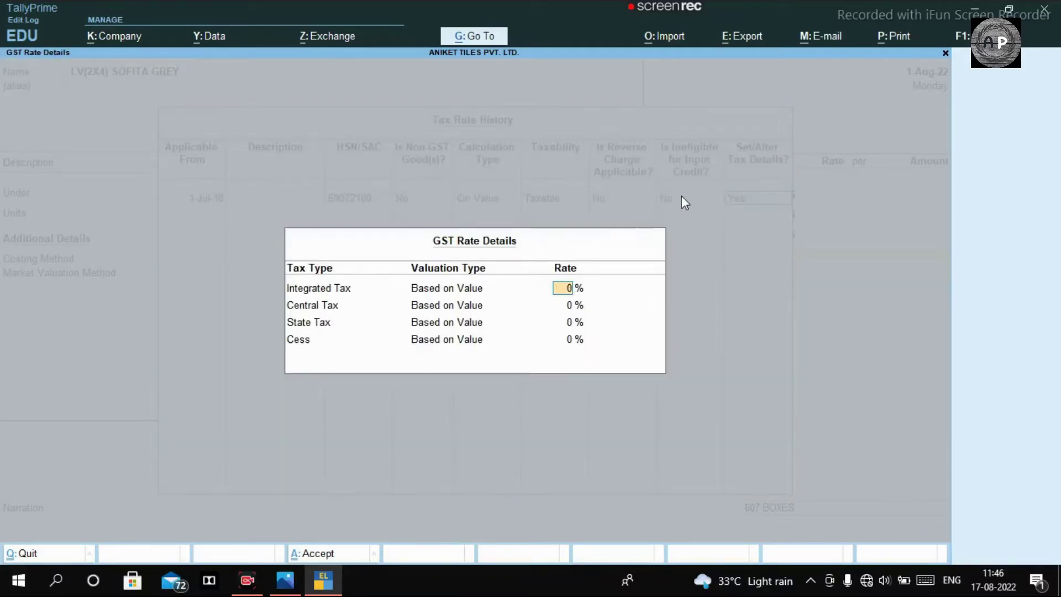
key("Return")
key("Return")
key("Return")
key("Return")
key("Return")
key("Return")
key("Return")
key("Return")
key("alt+Tab")
key("alt+Tab")
type("69")
key("Return")
key("Return")
key("Return")
key("alt+Tab")
key("alt+Tab")
Step: Create stock item LV(2X4) WHITE PLAZZMA under TILES with HSN 69072100 and GST rates
type("LV(2X4) WHTI")
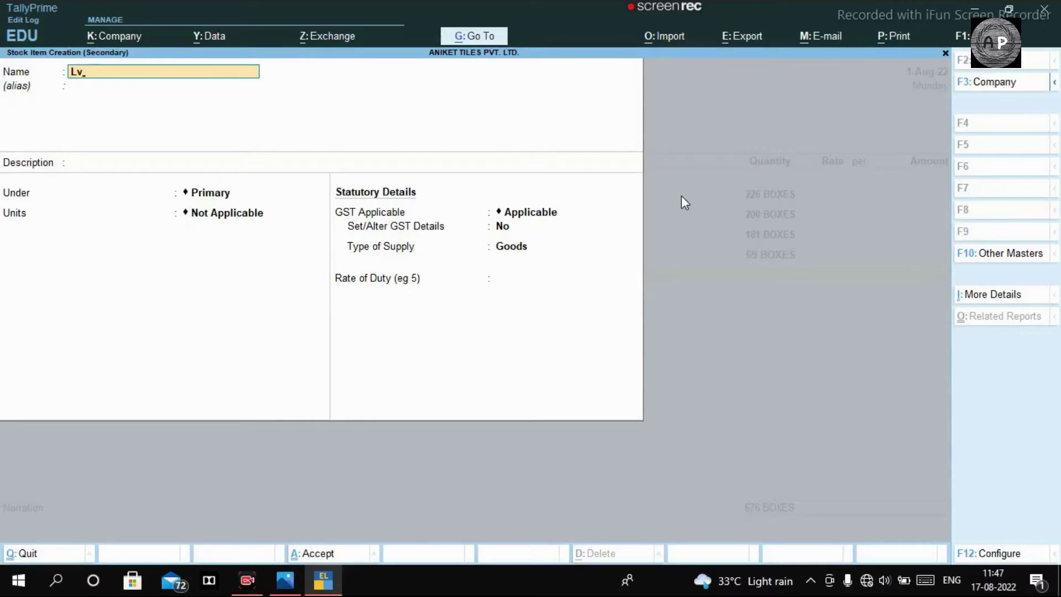
key("BackSpace")
key("BackSpace")
key("BackSpace")
type("HITE PLAZZMA")
key("Return")
key("Return")
type("t")
key("Return")
key("Return")
key("Return")
type("Y")
key("Return")
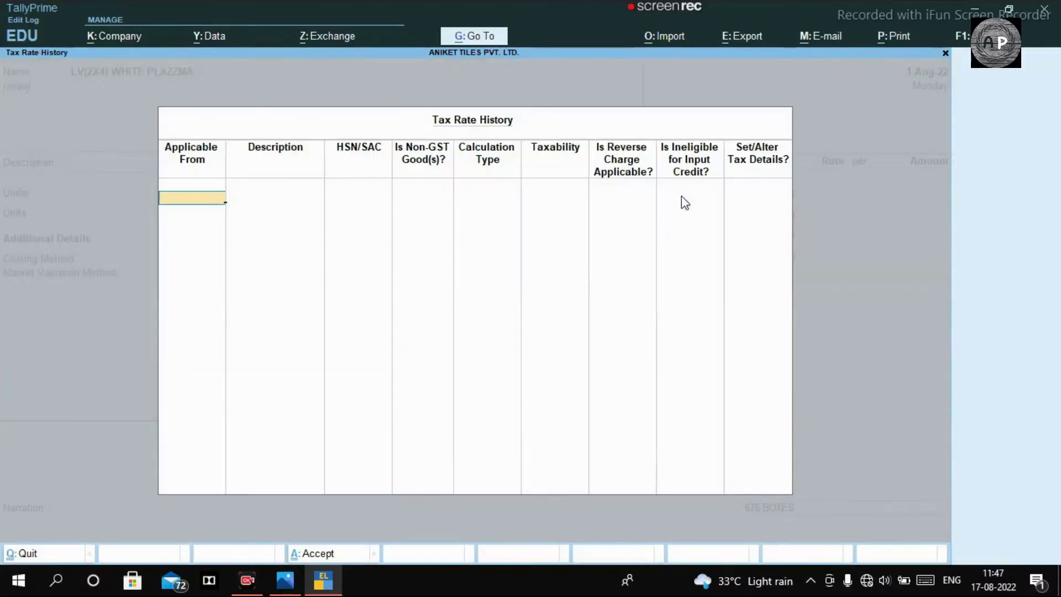
key("Return")
key("Return")
type("69072100")
key("Return")
key("Return")
key("Return")
key("Return")
key("Return")
key("Return")
key("Return")
key("Return")
key("Return")
key("Return")
key("Return")
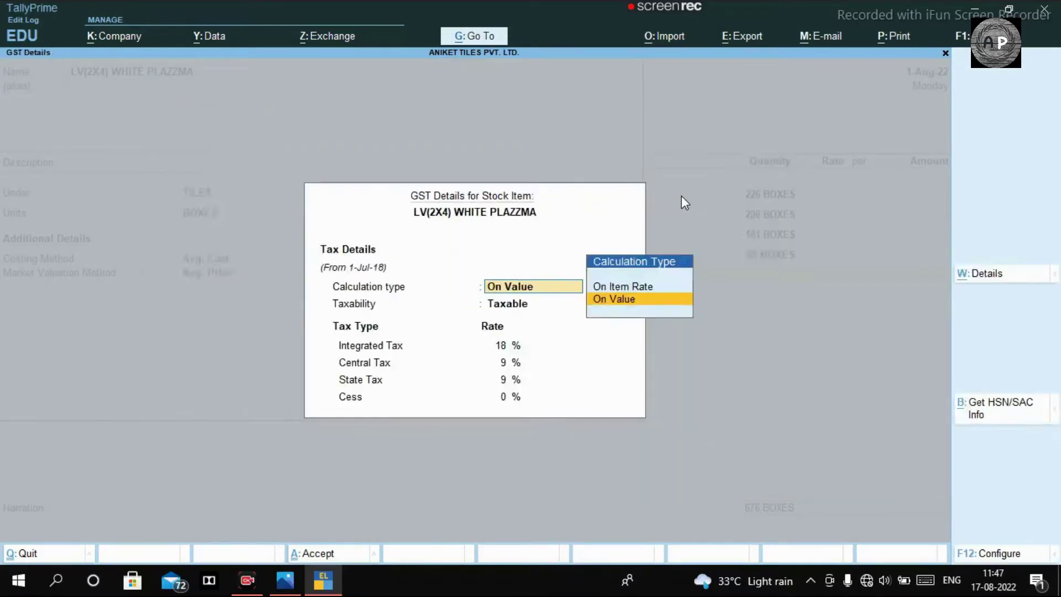
key("Return")
key("ctrl+a")
key("ctrl+Return")
Step: Enter 145 boxes of WHITE PLAZZMA on the purchase voucher after checking the stock list photo
key("Return")
key("Return")
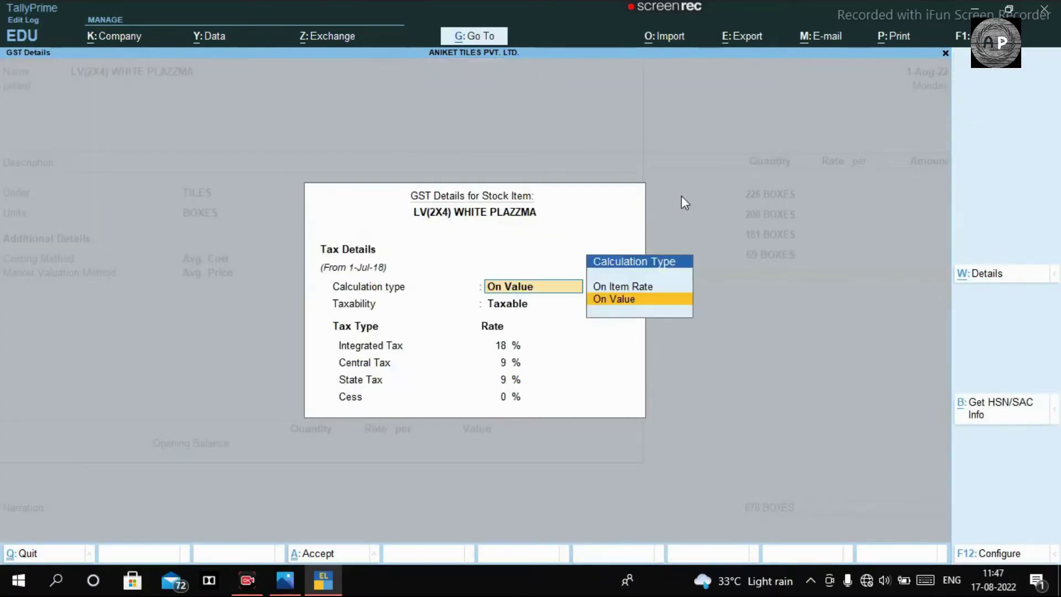
key("ctrl+a")
key("alt+Tab")
key("alt+Tab")
type("145")
Step: Create LV(2X4) FUSSION ART under TILES in BOXES, GST from 01-07-2018, HSN 69072100
key("Return")
key("Return")
key("alt+c")
type("LV(2X4) FUSSION ART")
key("Return")
key("Return")
key("Return")
type("t")
key("Return")
type("b")
key("Return")
key("Return")
key("Return")
key("Return")
key("Return")
type("01-07-2018")
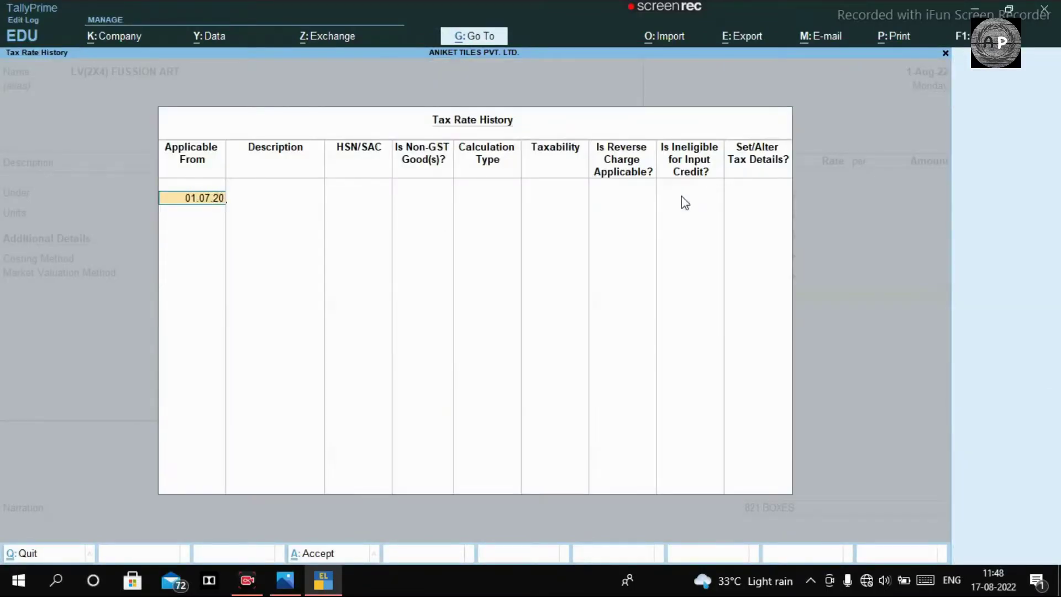
key("Return")
key("Return")
type("69072100")
key("Return")
key("Return")
key("Return")
key("Return")
key("Return")
key("Return")
key("Return")
key("Return")
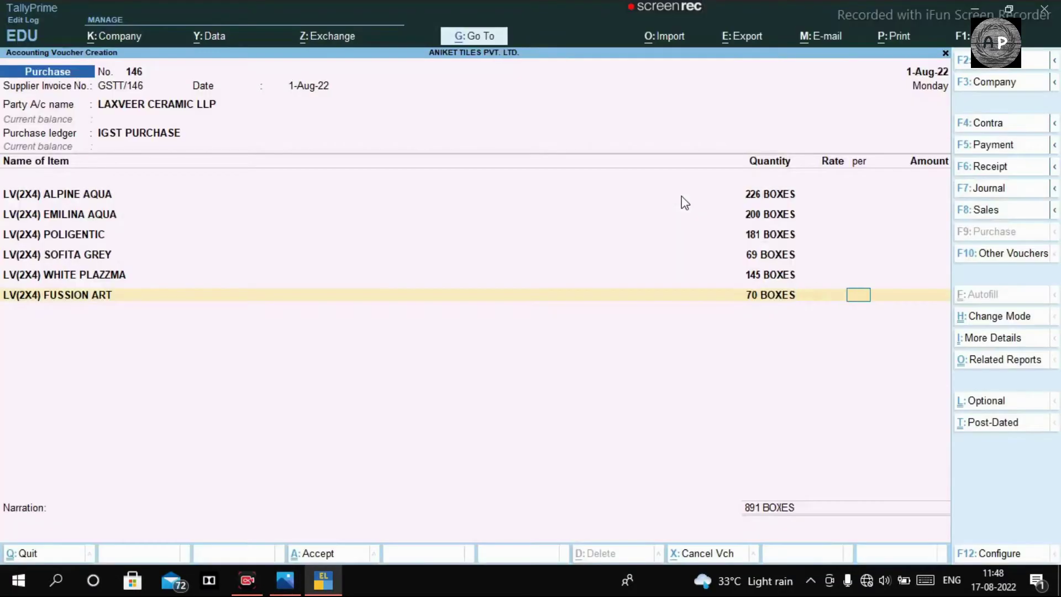
key("alt+c")
Step: Create LV(2X4) FUSSION ART HL under TILES in BOXES, GST from 01-07-2018, HSN 6907210, 18%
type("LV(2X4) FUSSION ART HL")
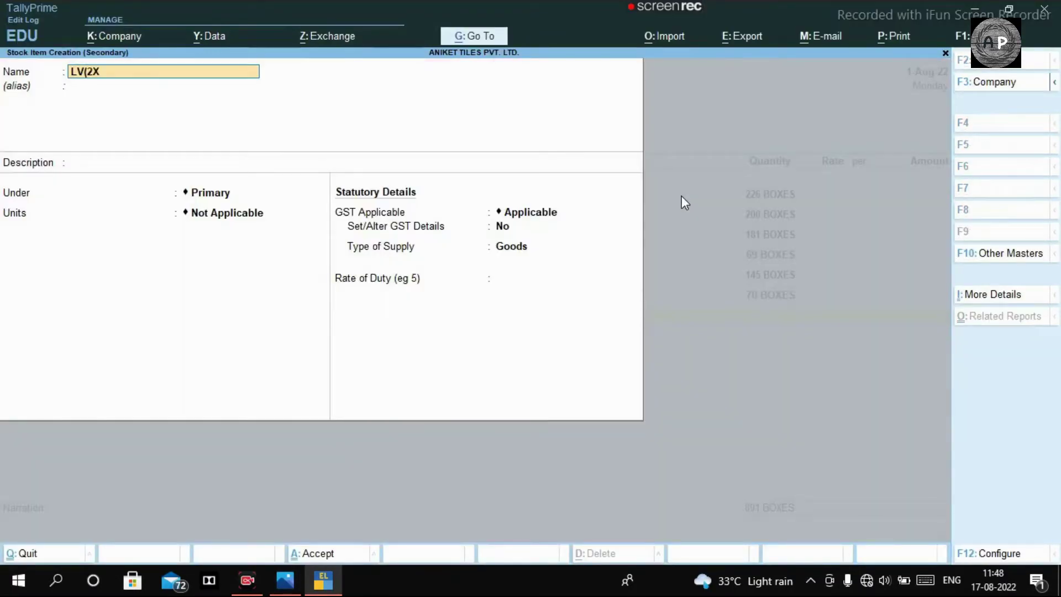
key("Return")
type("t")
key("Return")
type("b")
key("Return")
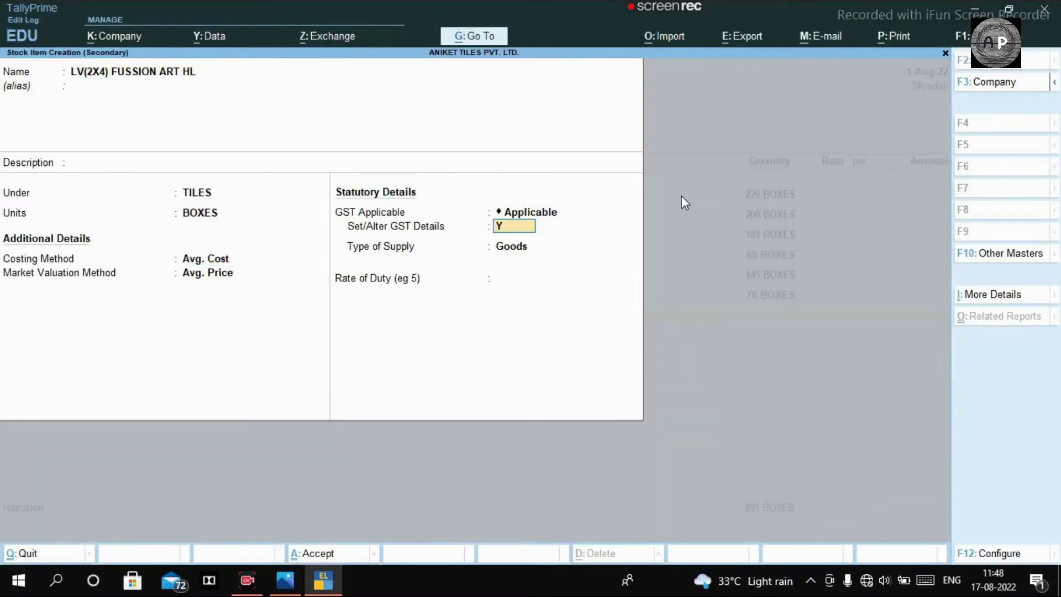
type("y")
key("Return")
type("01-07-2018")
key("Return")
key("Return")
type("6907210")
key("Return")
key("Return")
key("Return")
key("Return")
key("Return")
key("Return")
key("Return")
type("18")
key("Return")
key("ctrl+a")
key("ctrl+a")
Step: Check the stock list photo and start a new item line on the purchase voucher
key("alt+Tab")
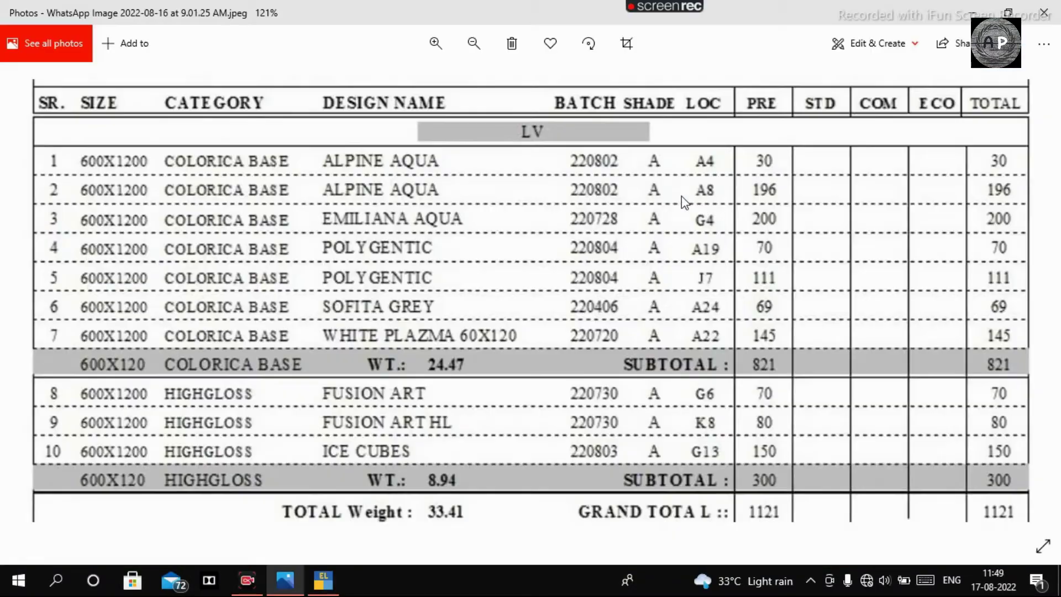
key("alt+Tab")
key("Return")
key("alt+Tab")
key("alt+Tab")
Step: Create LV(2X4) ICE CUBE under TILES, GST from 01.07.2018, HSN 69, integrated tax 18%
type("LV(2X4) ICE CUBE")
key("Return")
key("Return")
type("T")
key("Return")
key("Return")
key("Return")
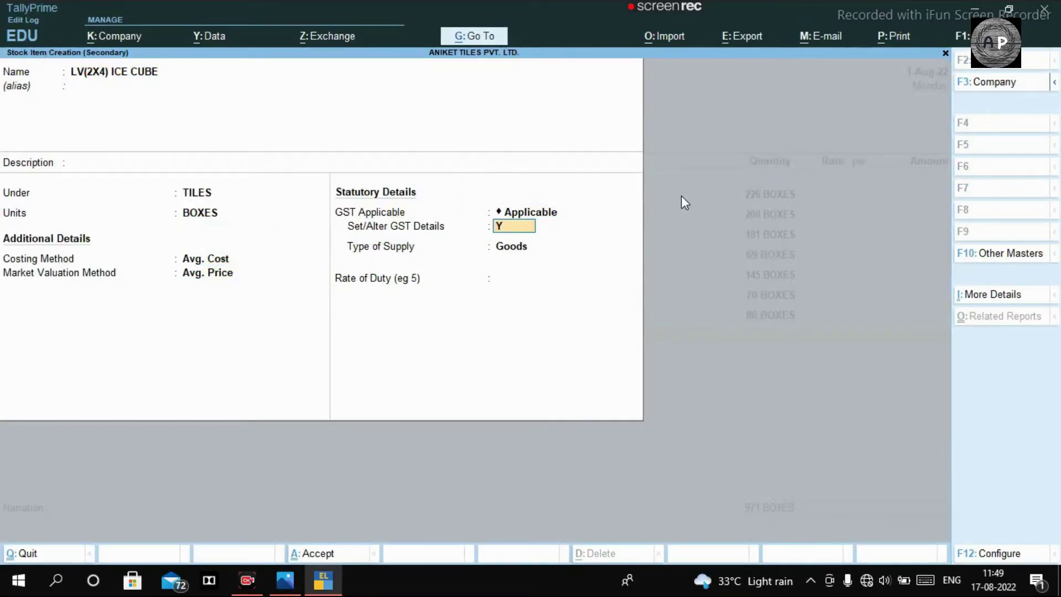
type("y")
key("Return")
type("01.07.2018")
key("Return")
type("69")
key("Return")
key("Return")
key("Return")
key("Return")
key("Return")
key("Return")
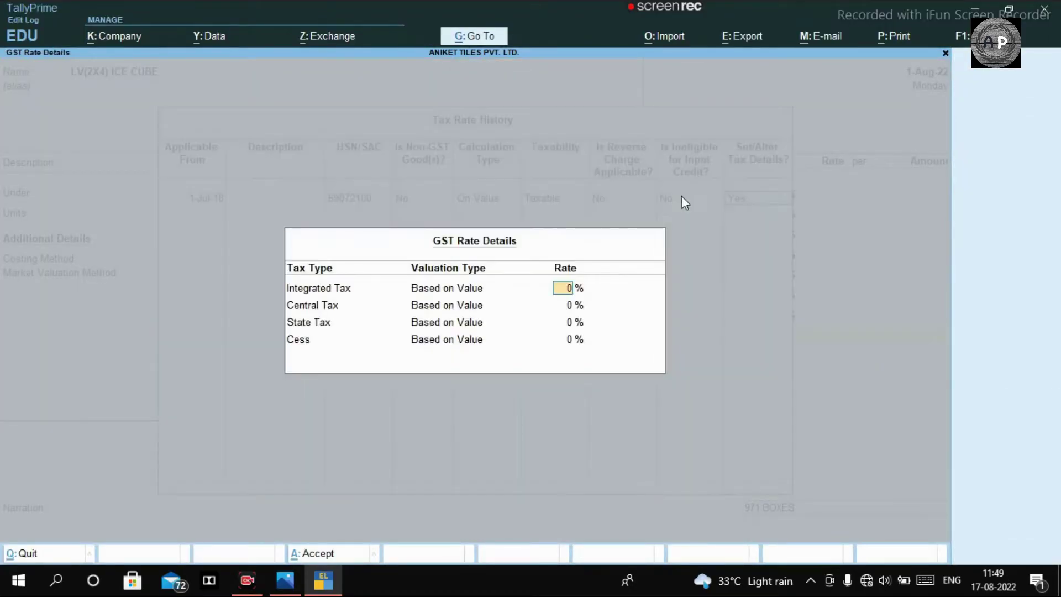
type("18")
key("Return")
key("ctrl+a")
key("alt+Tab")
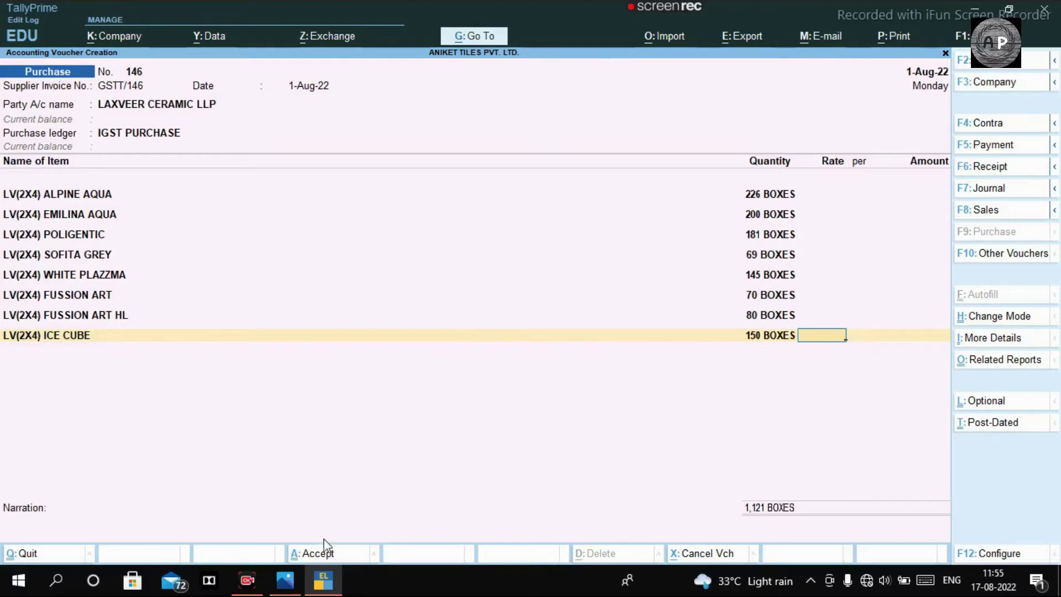
Step: Bring up Photos and advance to the tax invoice, zooming to read rate 310.00 and taxable 3,48,205.00
left_click(301, 585)
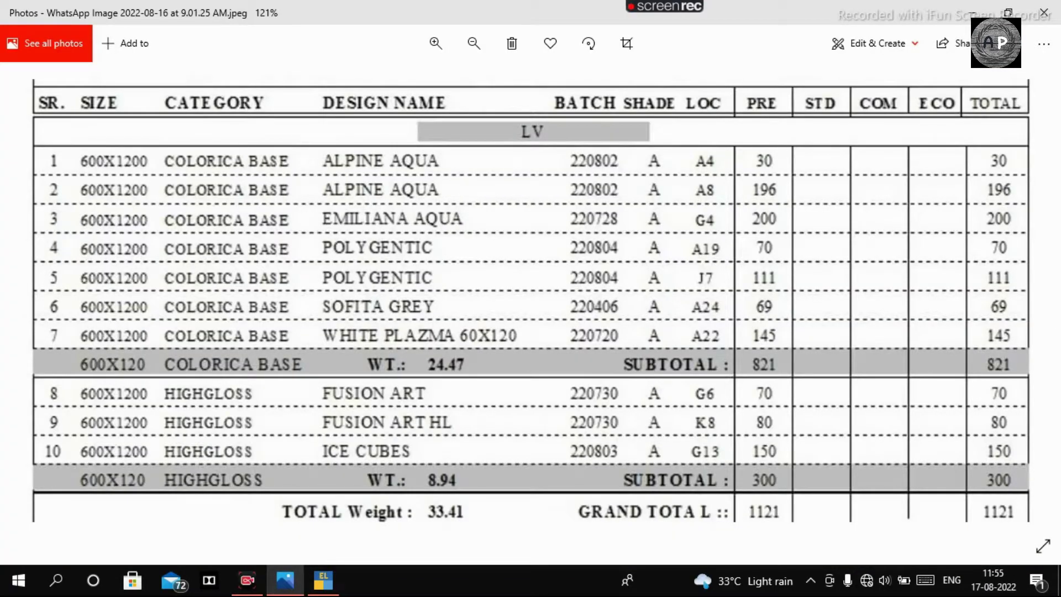
scroll(913, 290, "down", 2)
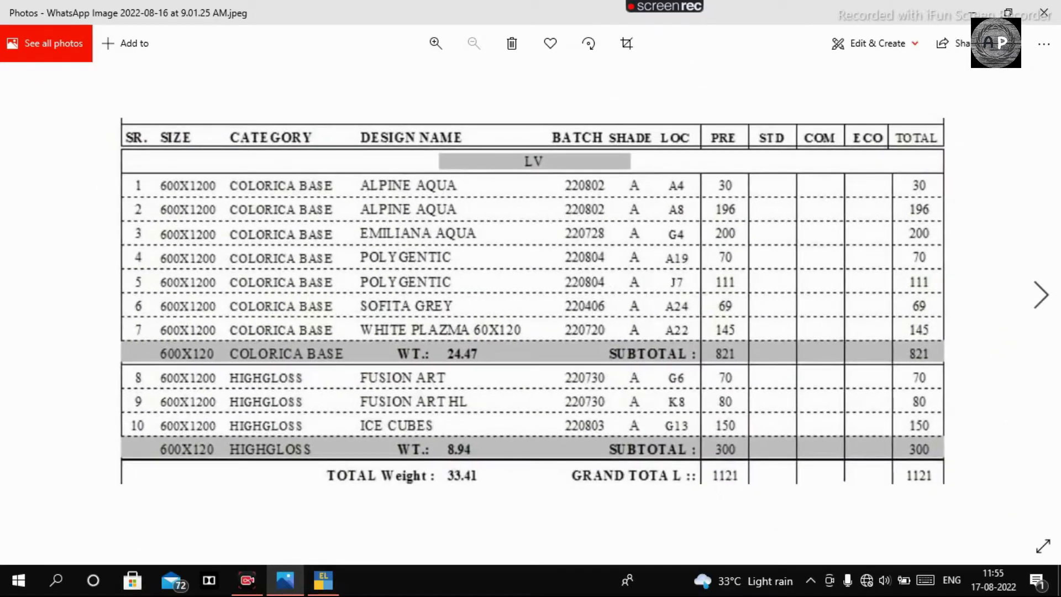
left_click(1042, 296)
scroll(628, 266, "up", 5)
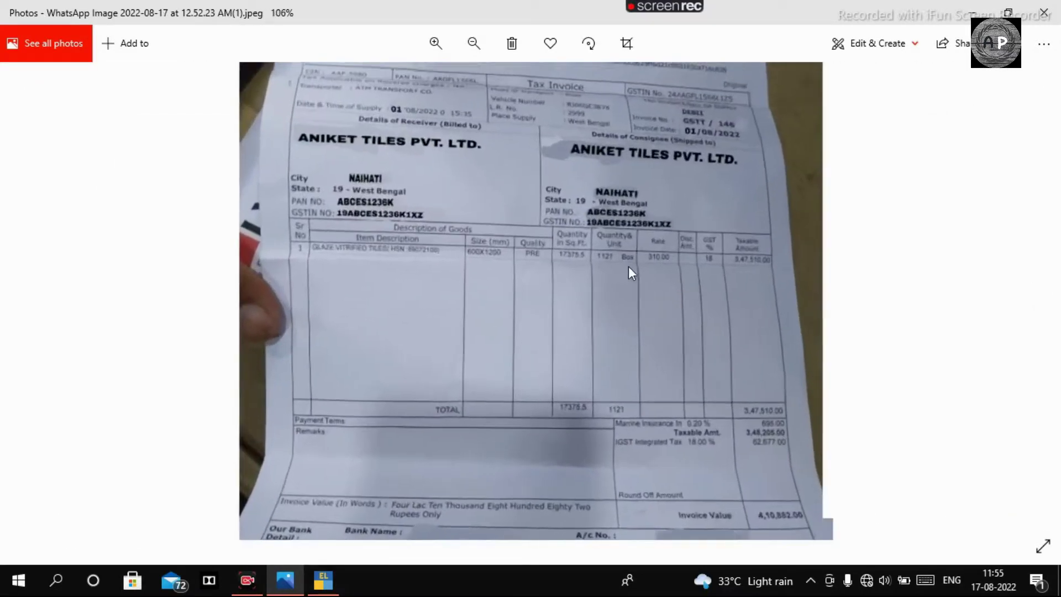
scroll(628, 266, "up", 3)
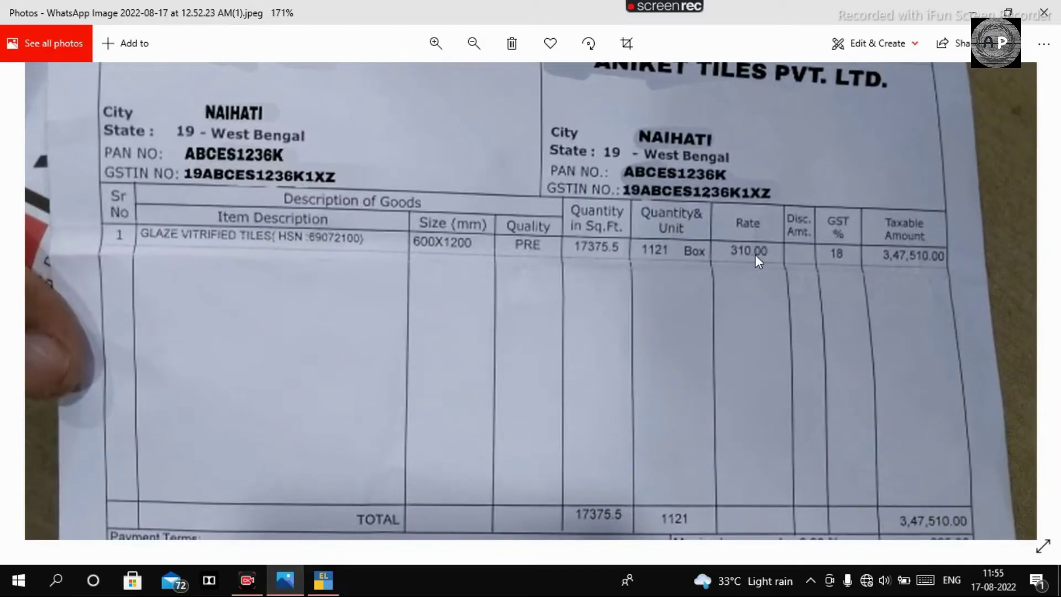
scroll(795, 255, "down", 2)
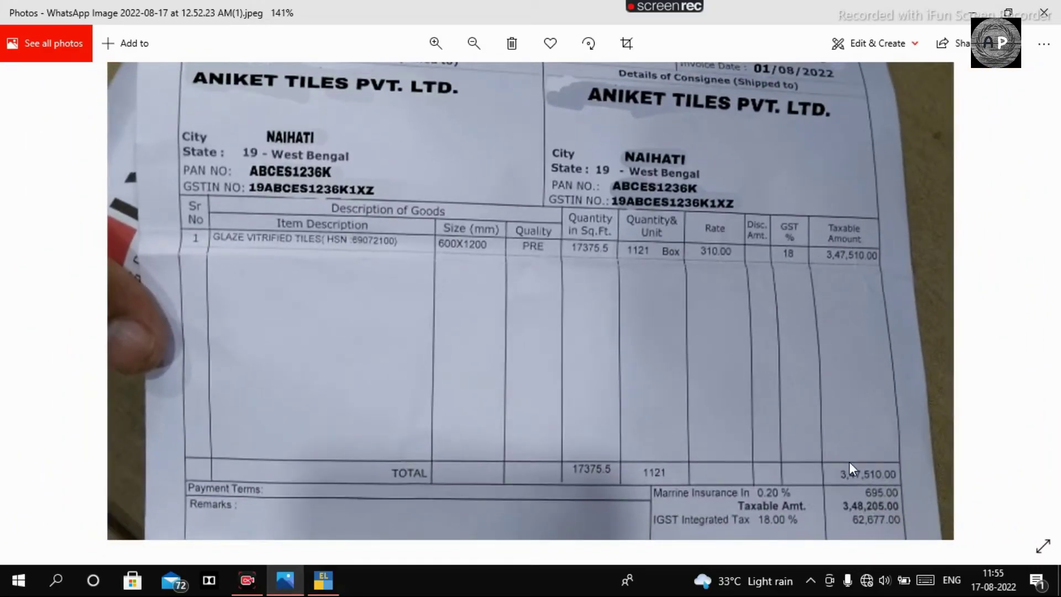
scroll(860, 486, "down", 1)
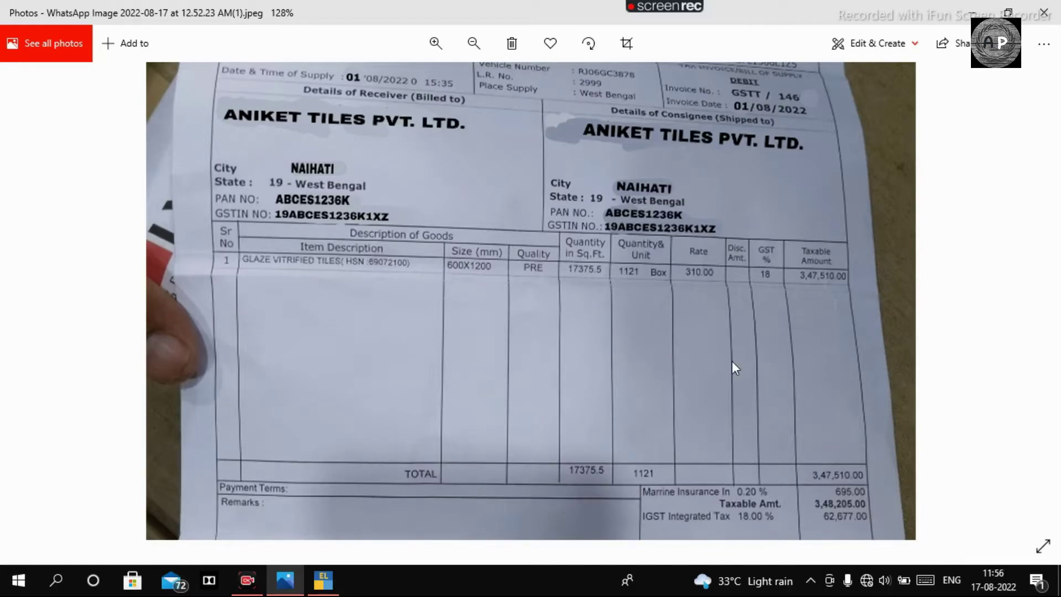
scroll(733, 361, "down", 1)
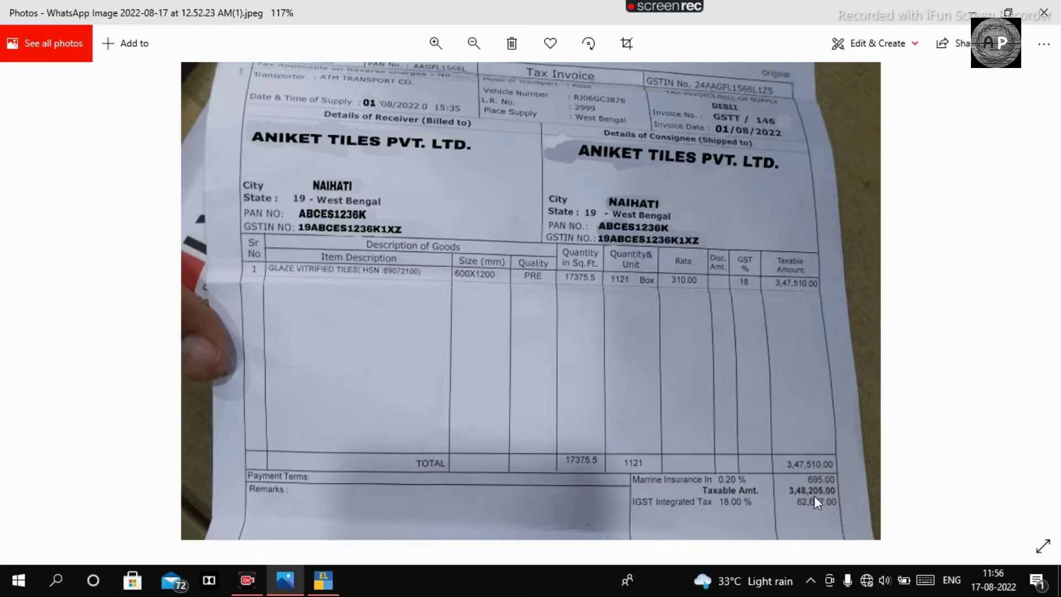
Step: Return to the purchase voucher and open the Ctrl+N calculator, glancing back at the invoice
left_click(323, 581)
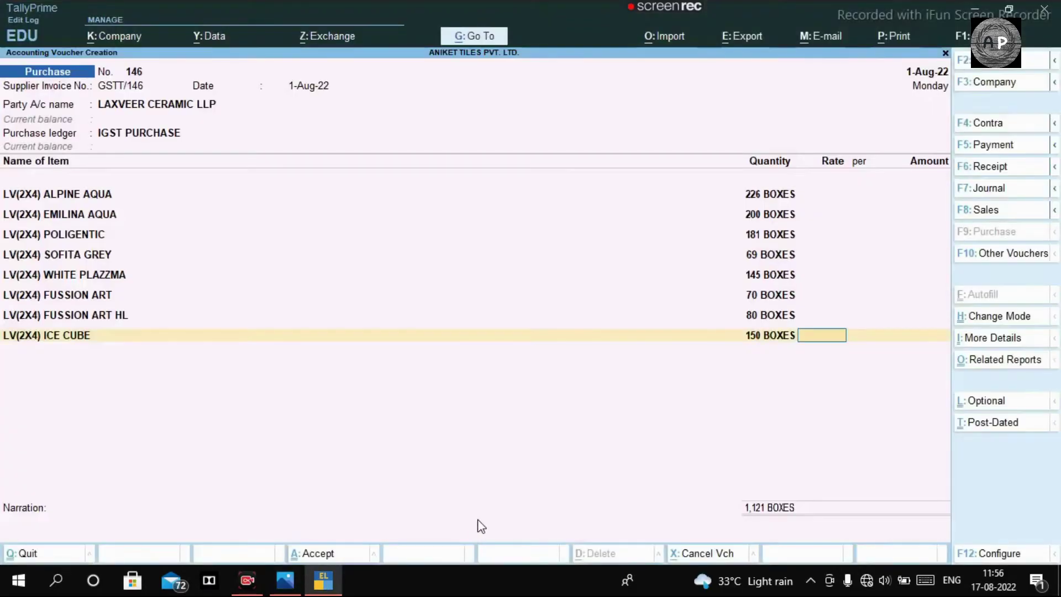
key("ctrl")
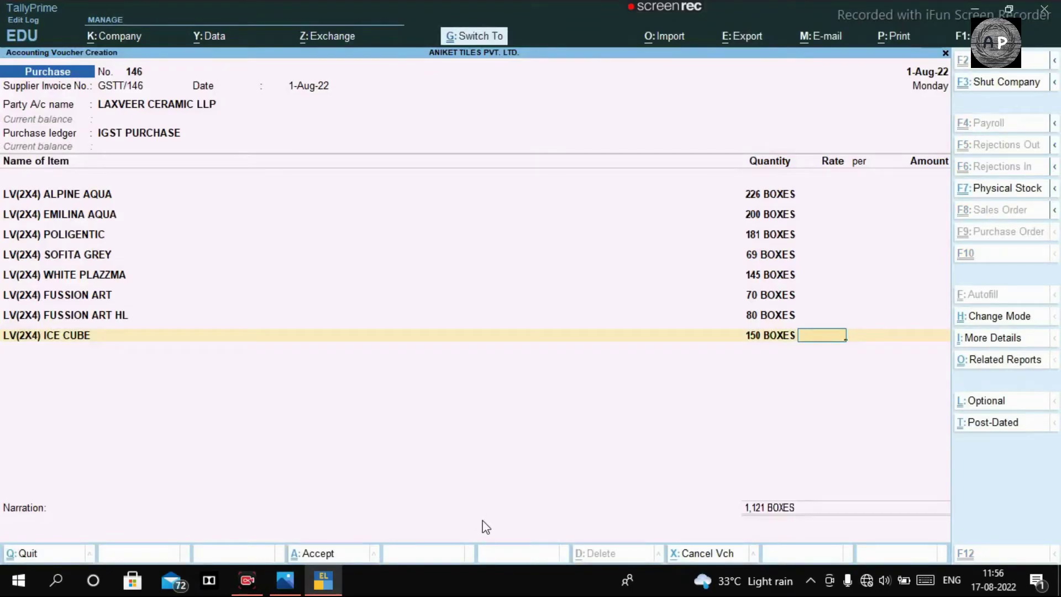
key("ctrl+n")
key("alt+Tab")
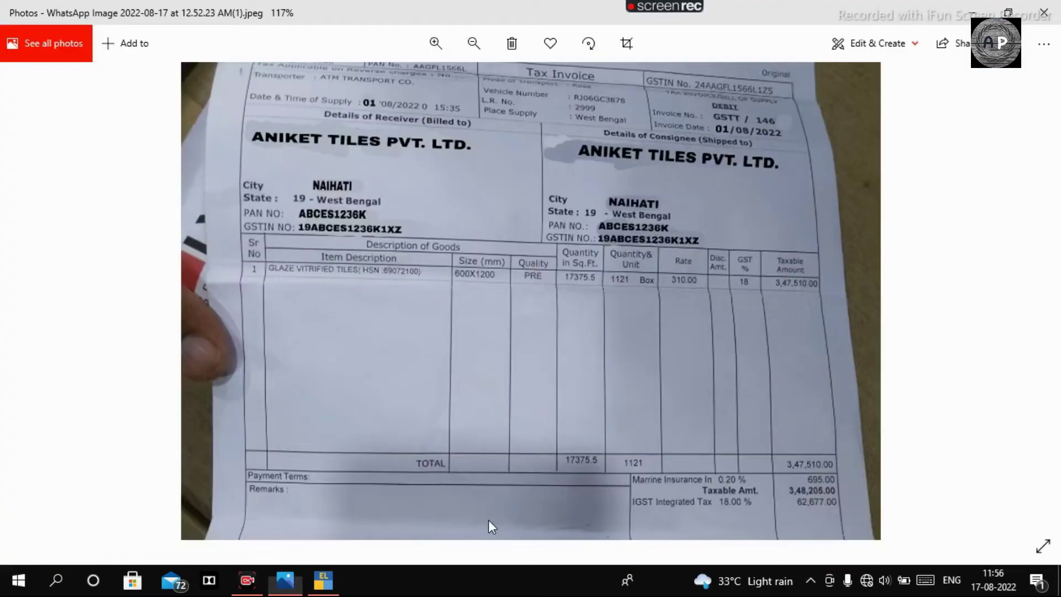
Step: Calculate 348205 / 1121 = 310.62 per box in the calculator, then close it
key("alt+Tab")
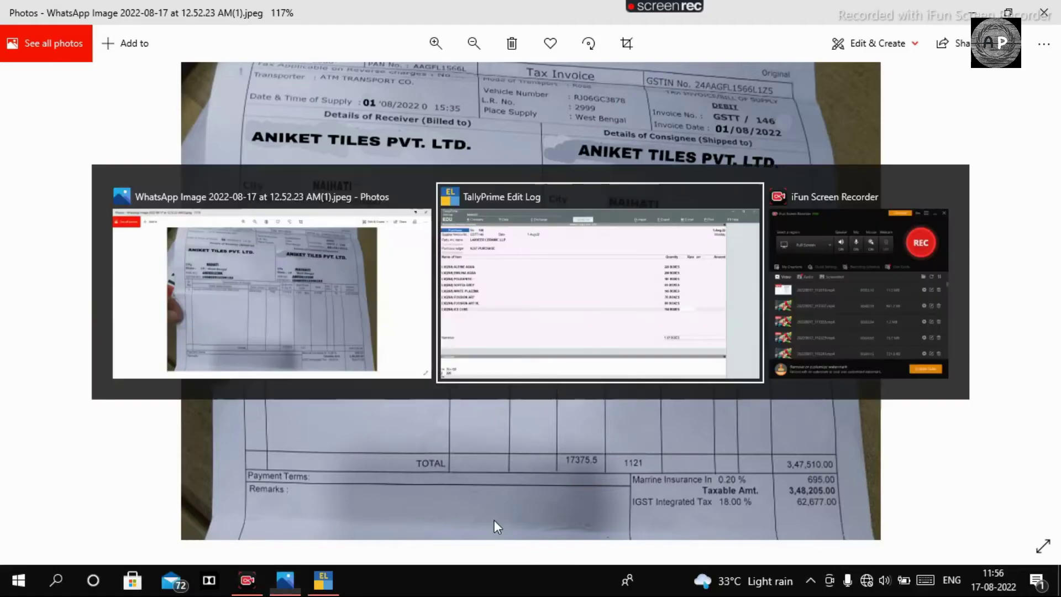
type("348205")
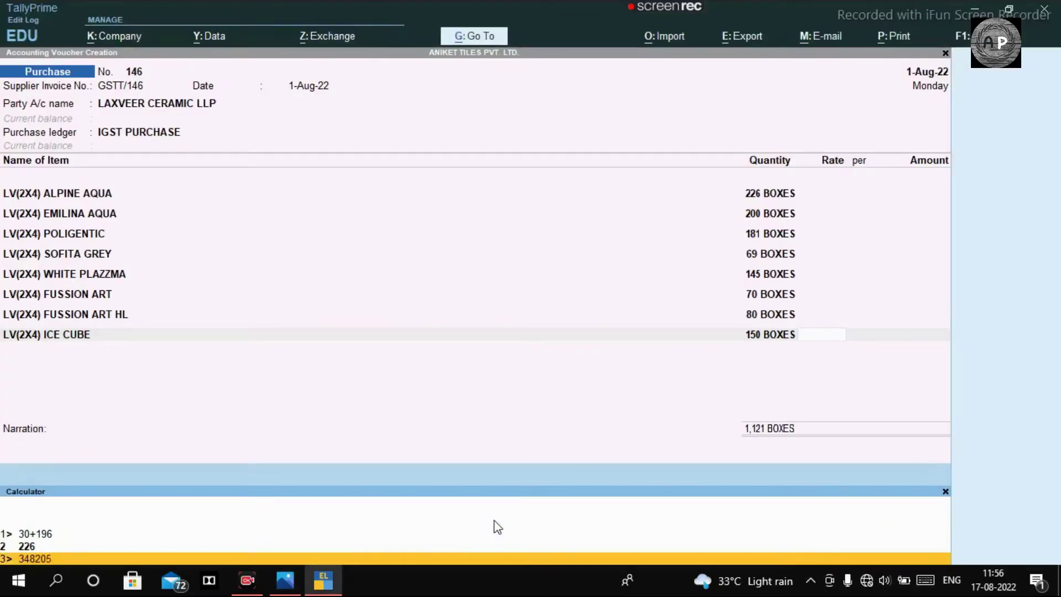
key("alt+Tab")
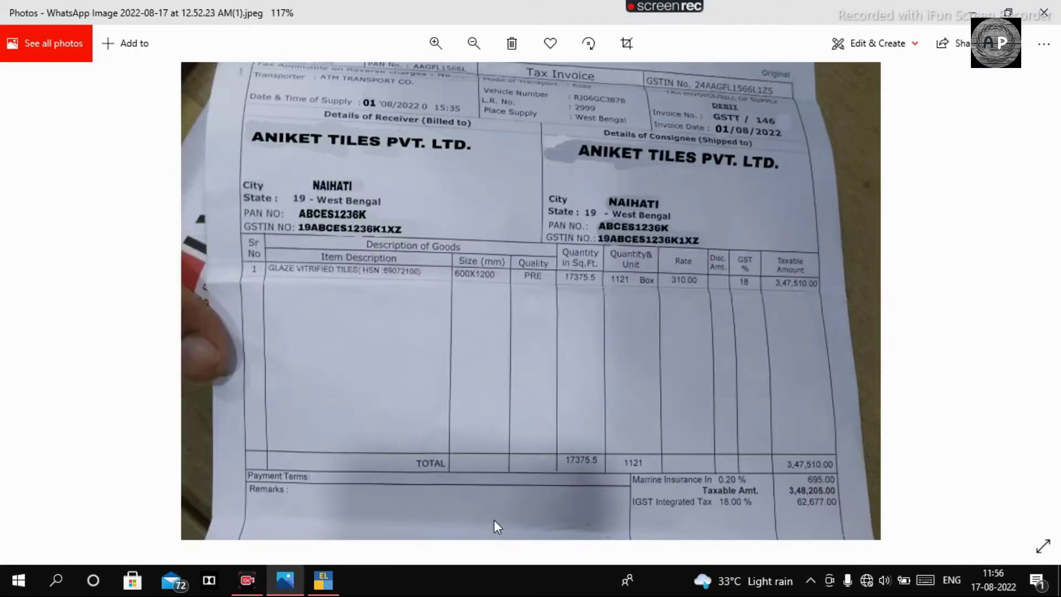
key("alt+Tab")
type("/1121")
key("Return")
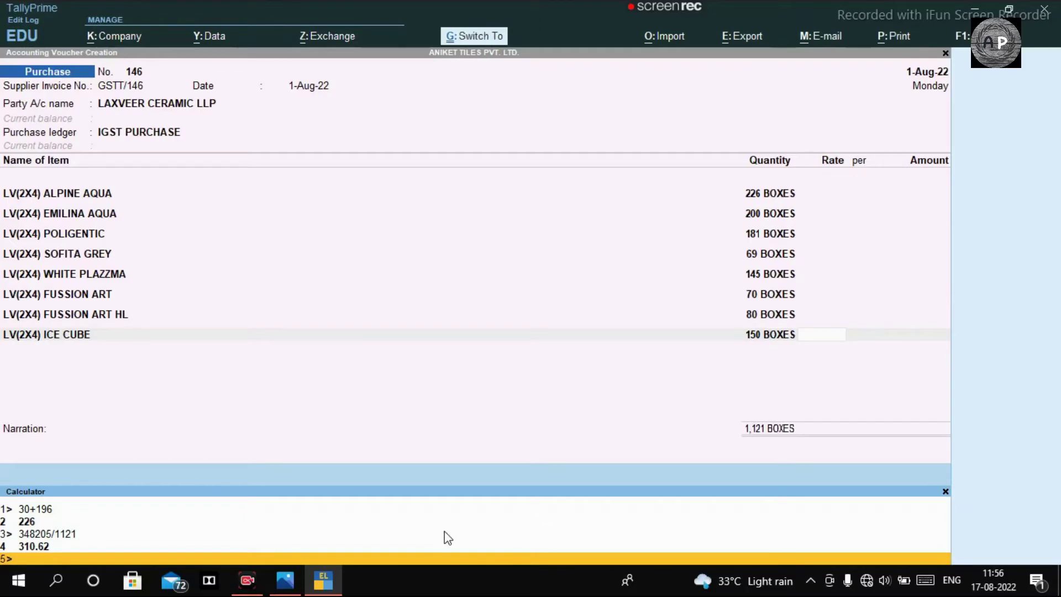
key("Escape")
Step: Enter rate 310.62 for ALPINE AQUA and EMILINA AQUA, correcting mistyped digits
left_click(814, 194)
type("310.62")
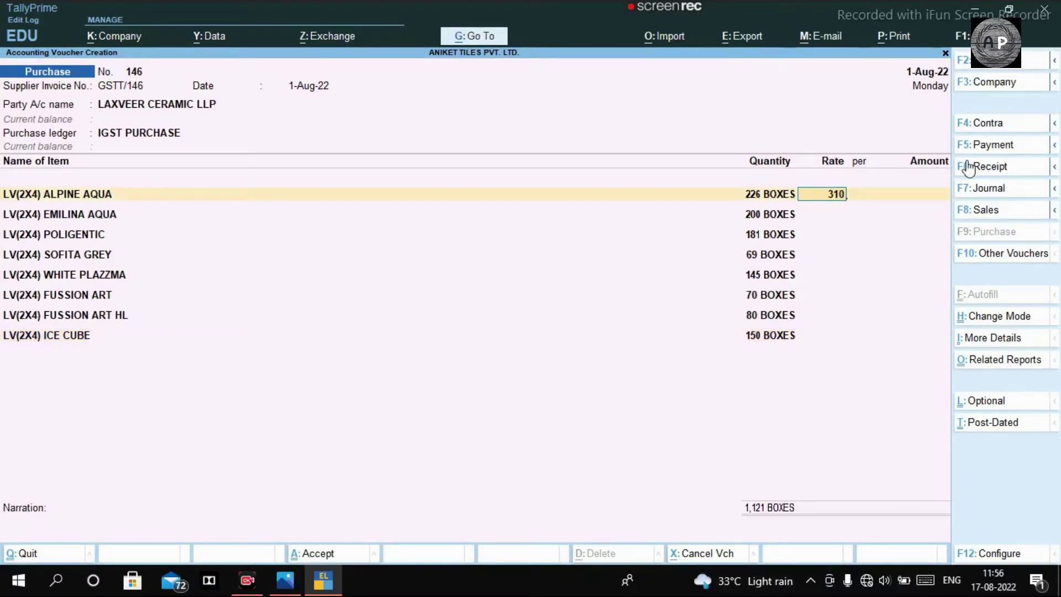
key("Return")
key("Return")
key("Return")
key("Return")
key("Return")
type("30")
key("BackSpace")
type("10.632")
key("BackSpace")
key("BackSpace")
type("3")
key("Return")
key("Return")
key("Return")
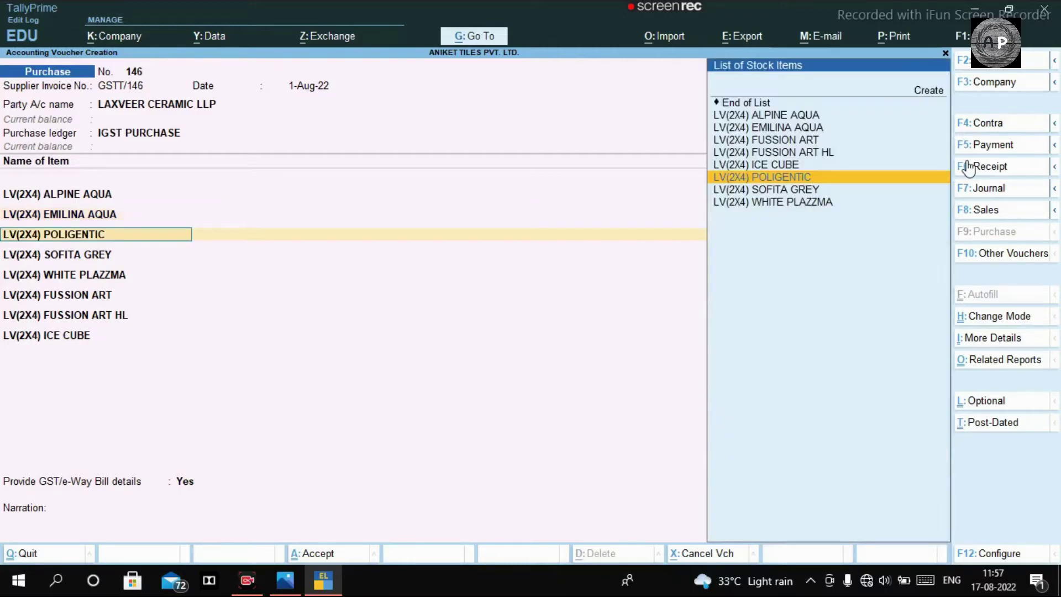
Step: Enter rate 310.62 for POLIGENTIC, SOFITA GREY, WHITE PLAZZMA, FUSSION ART HL and ICE CUBE
key("Return")
key("Return")
type("310.62")
key("Return")
key("Return")
key("Return")
key("Return")
key("Return")
type("310.62")
key("Return")
key("Return")
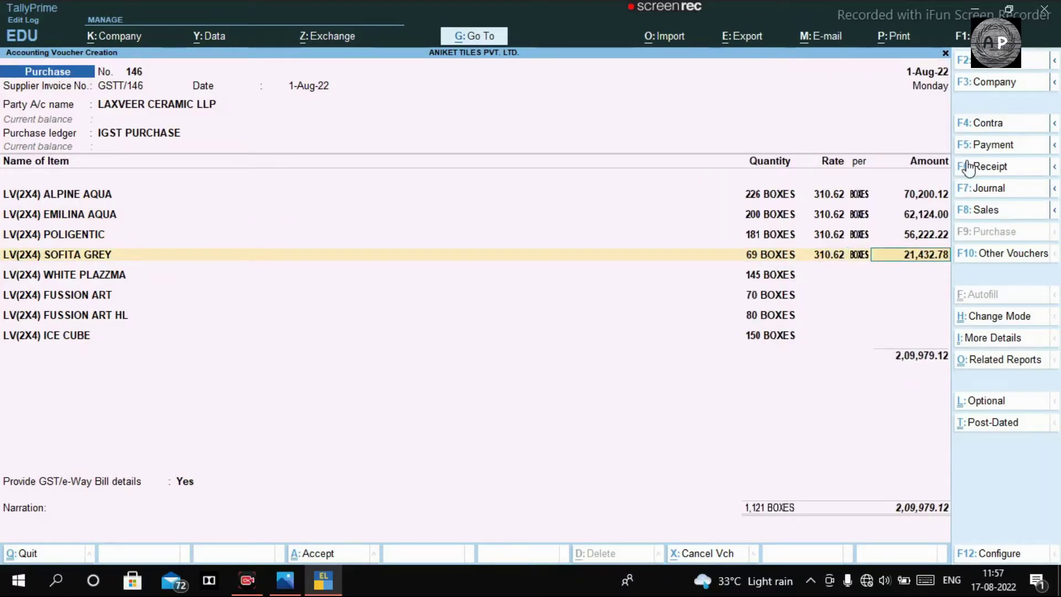
key("Return")
key("Return")
key("Return")
type("310.62")
key("Return")
key("Return")
key("Return")
key("Return")
key("Return")
type("310.62")
key("Return")
key("Return")
key("Return")
key("Return")
key("Return")
type("310.62")
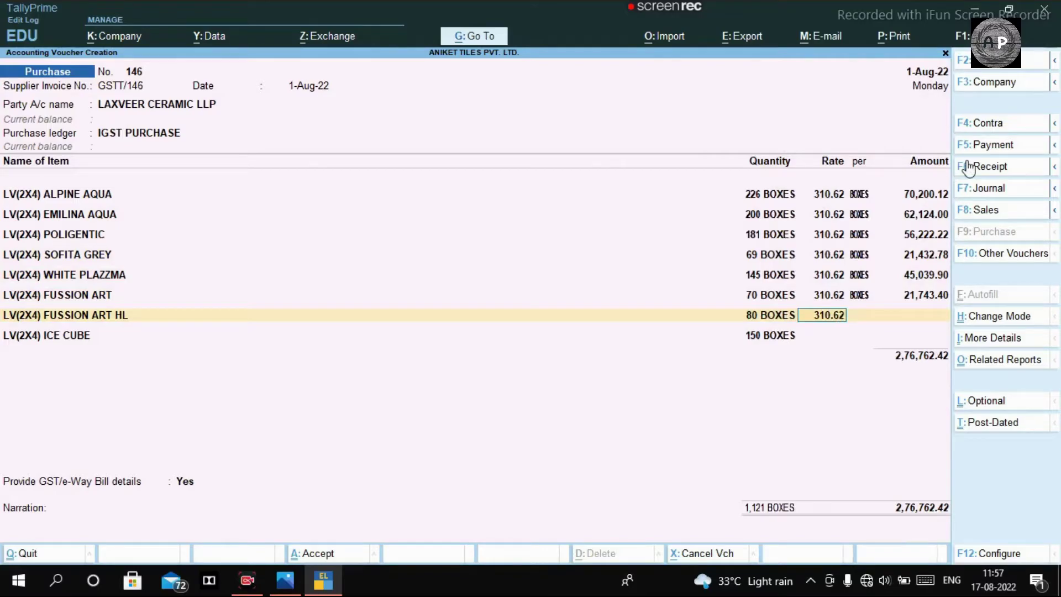
key("Return")
key("Return")
key("Return")
key("Return")
key("Return")
type("310.62")
key("Return")
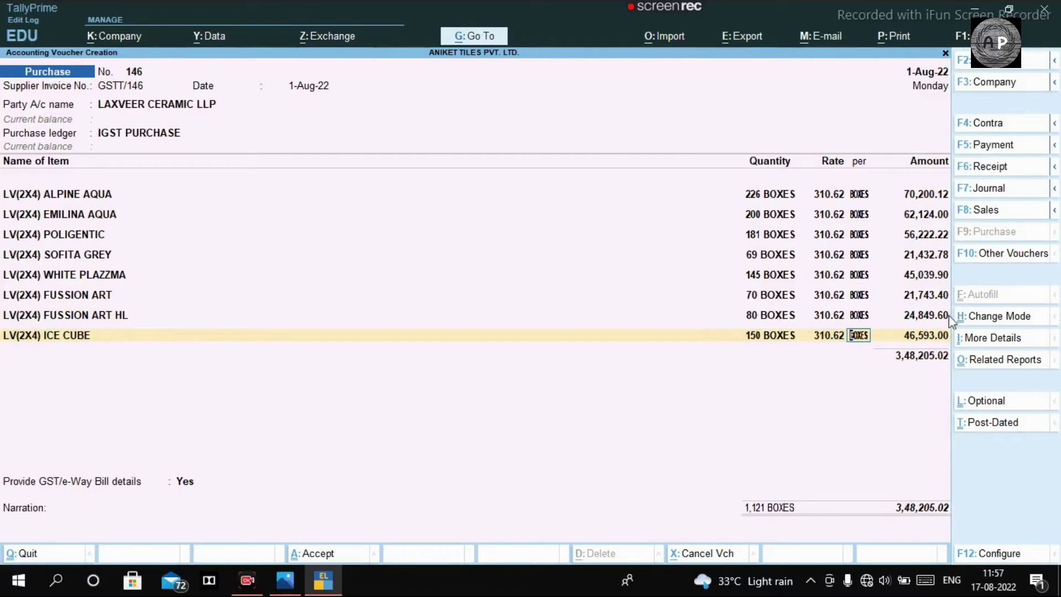
key("alt+Tab")
Step: Compare the 3,48,205.02 voucher total with the invoice photo and close the ICE CUBE line at 46,593.00
scroll(817, 484, "down", 1)
scroll(818, 492, "up", 3)
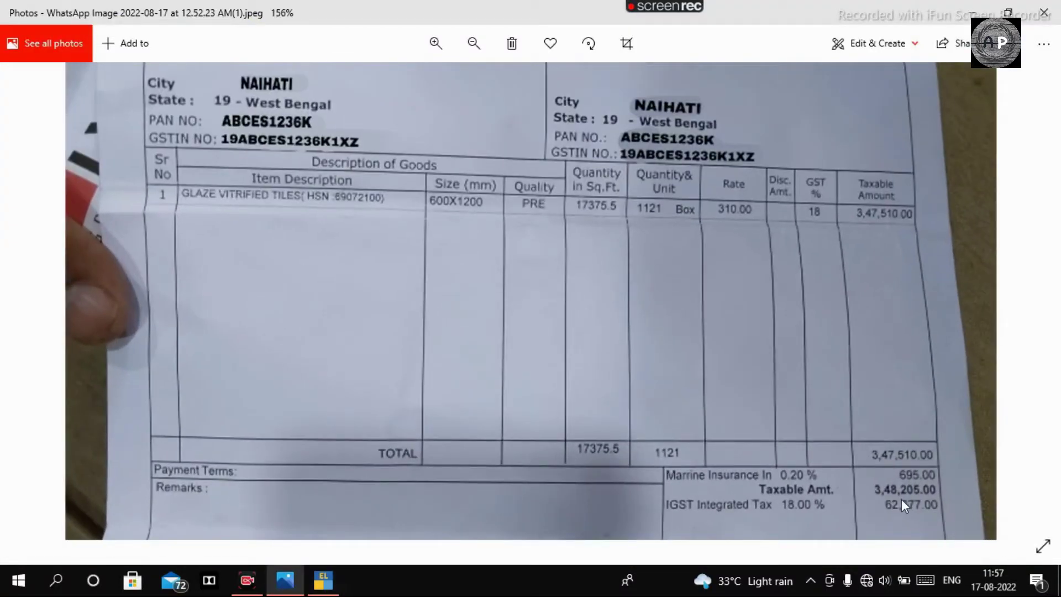
key("alt+Tab")
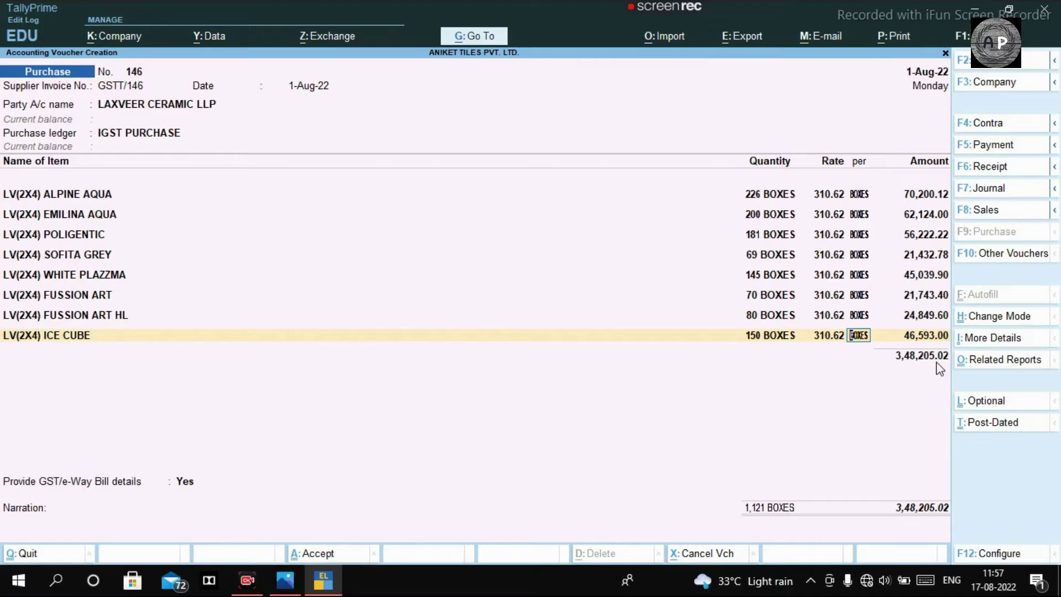
key("alt+Tab")
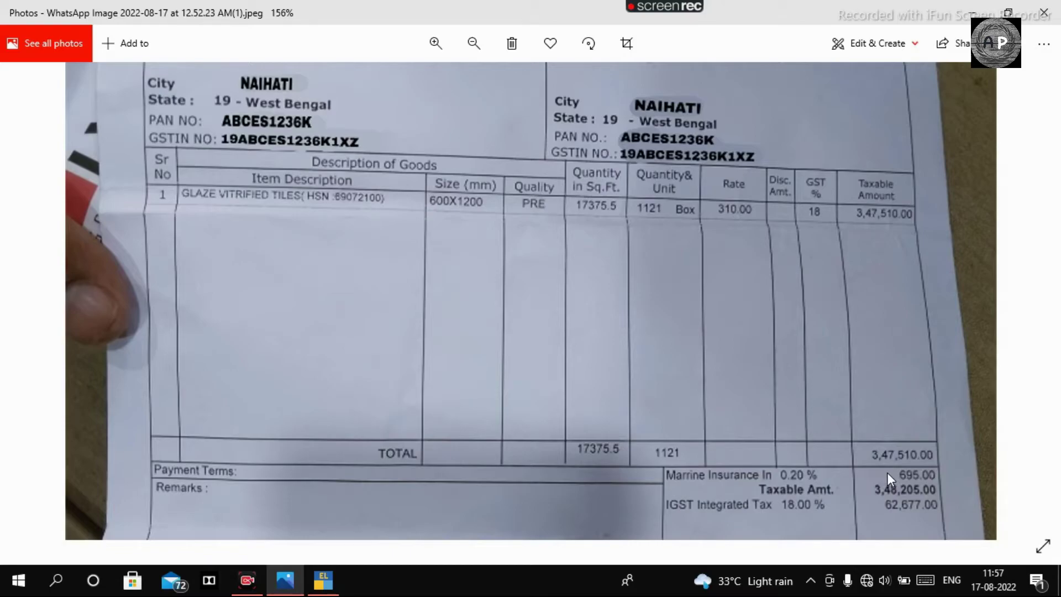
key("alt+Tab")
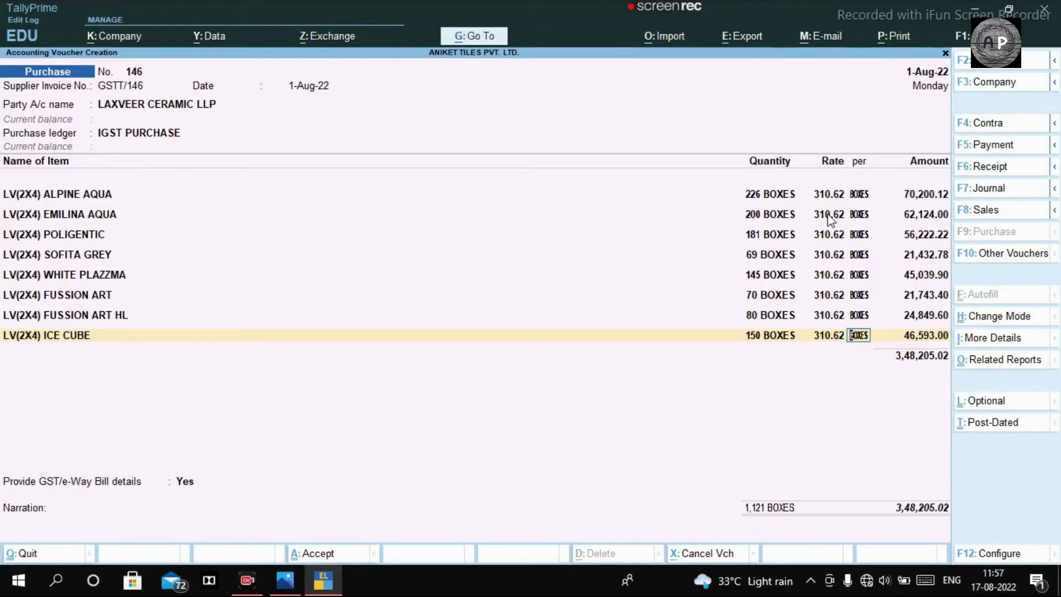
key("Return")
key("Return")
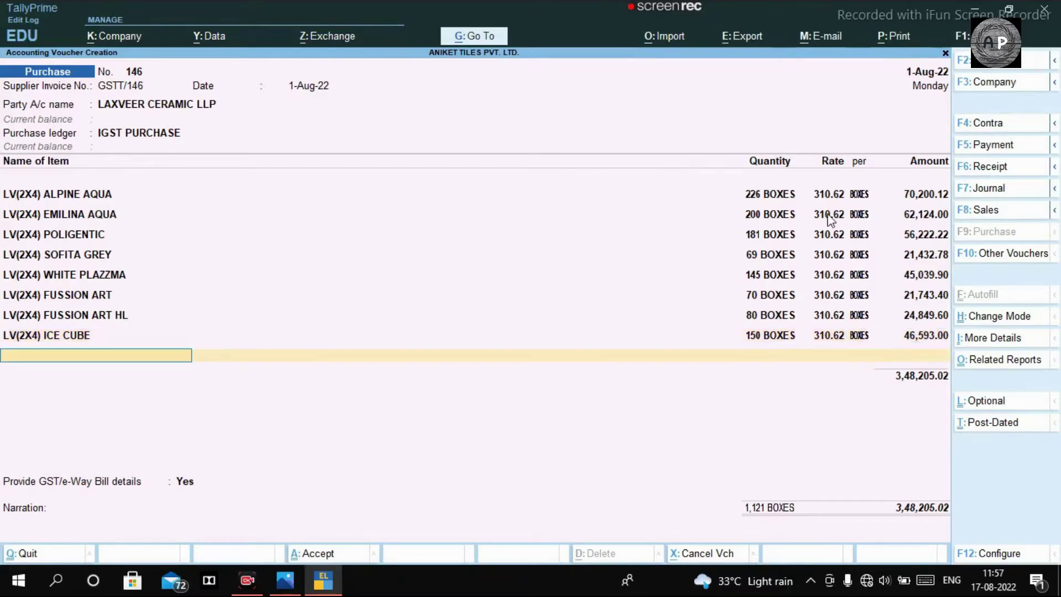
Step: Create ledger IGST 18% under Duties & Taxes as GST Integrated Tax, 18%, rounding Not Applicable
key("Return")
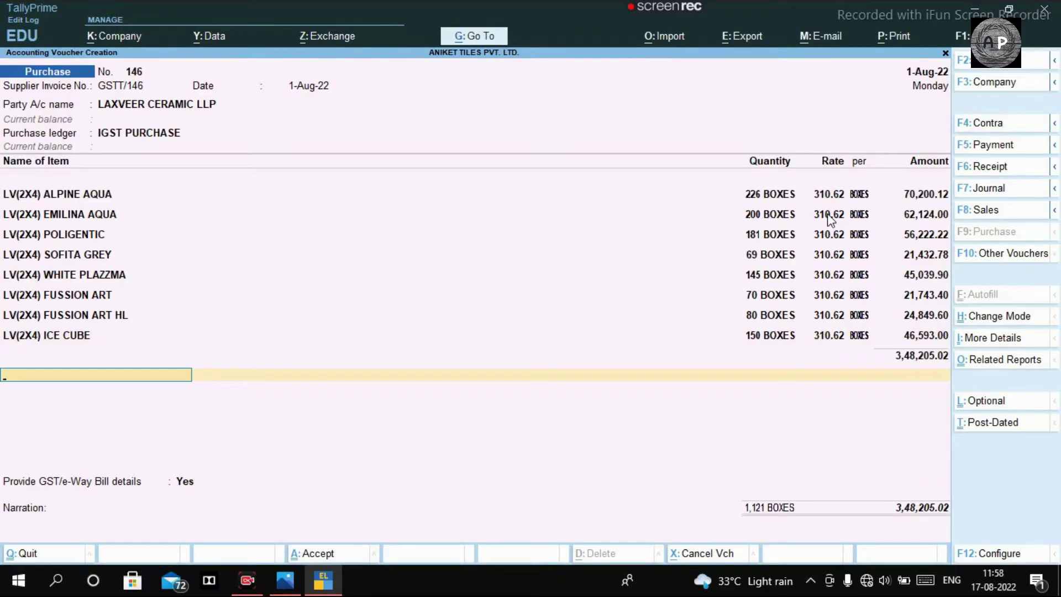
key("alt+c")
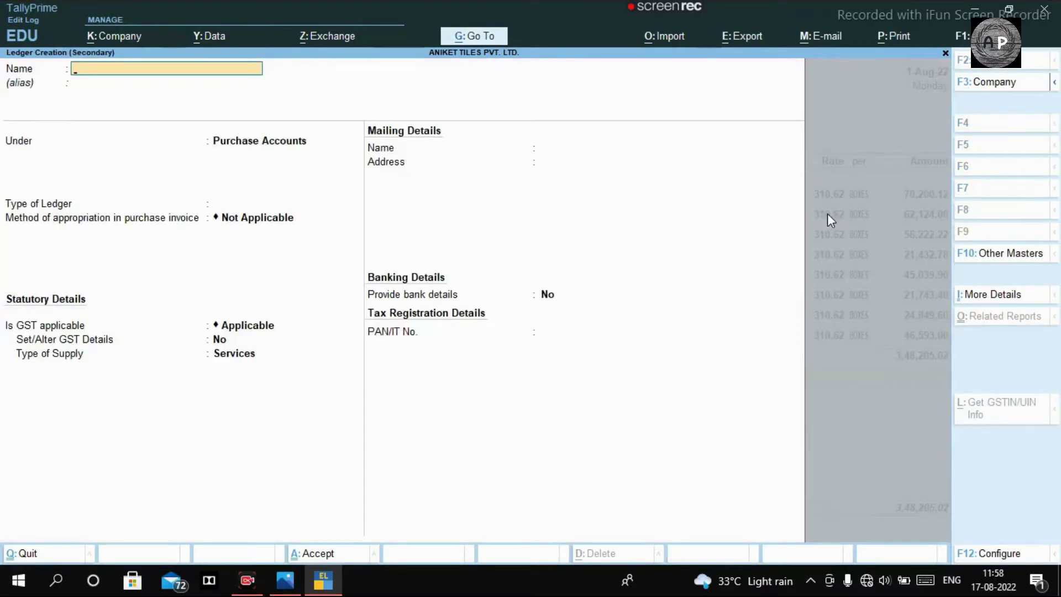
type("IGST 18%")
key("Return")
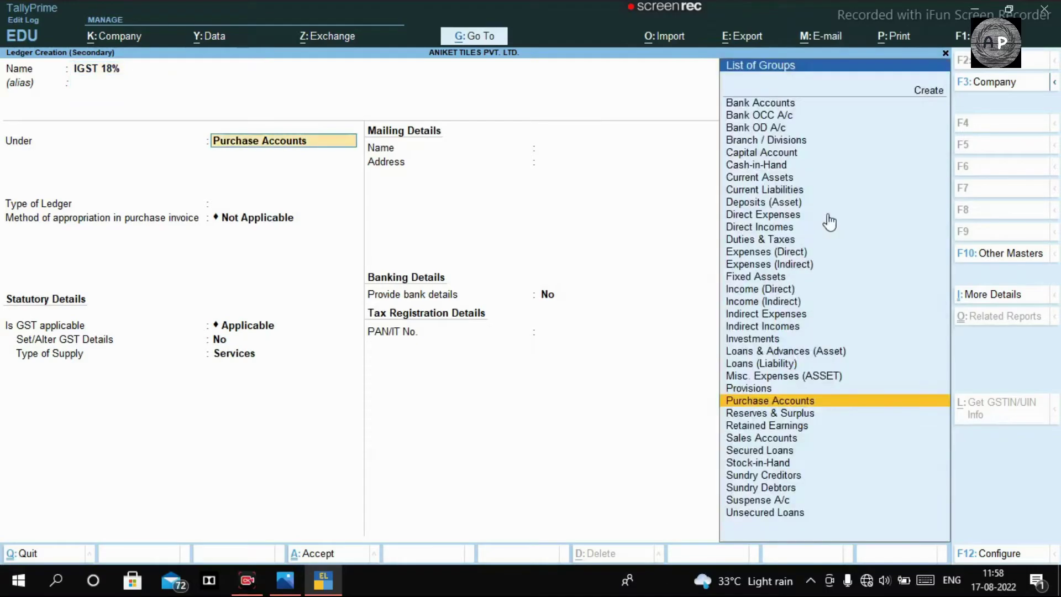
type("TAX")
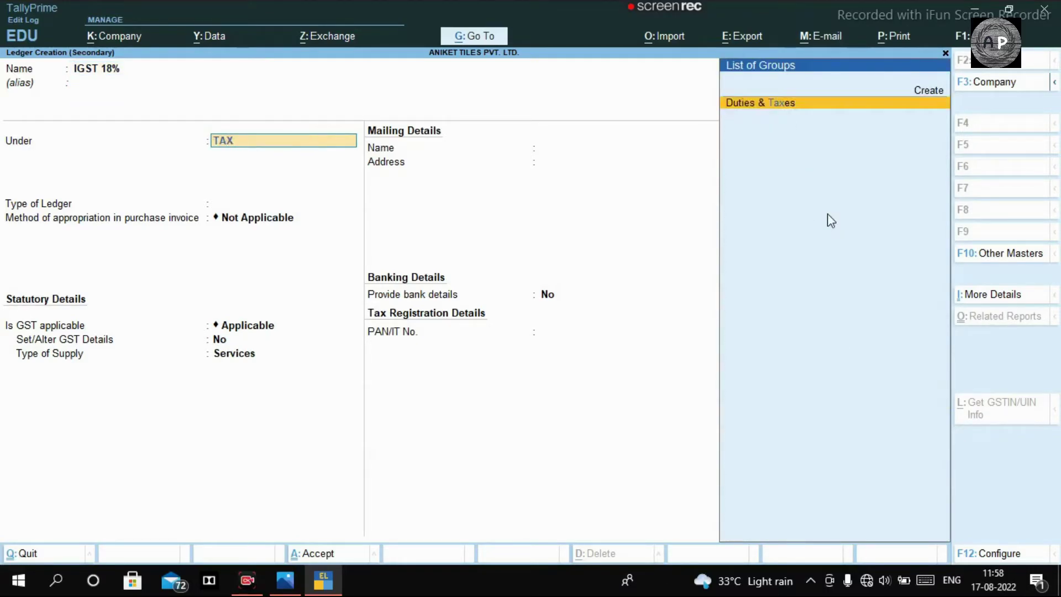
key("Return")
key("Up")
key("Return")
key("Down")
key("Down")
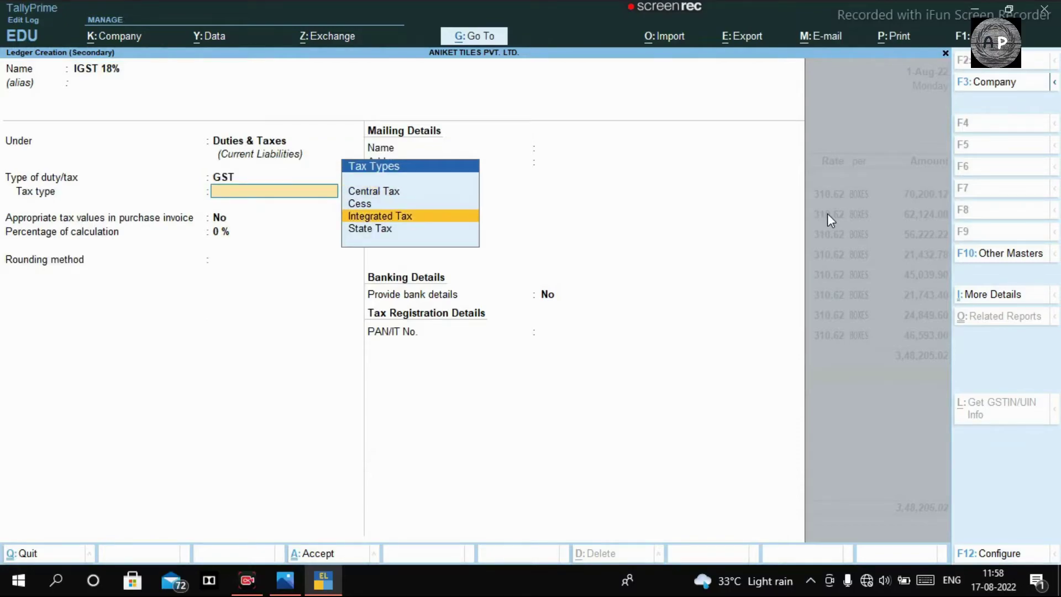
key("Return")
key("Return")
key("Return")
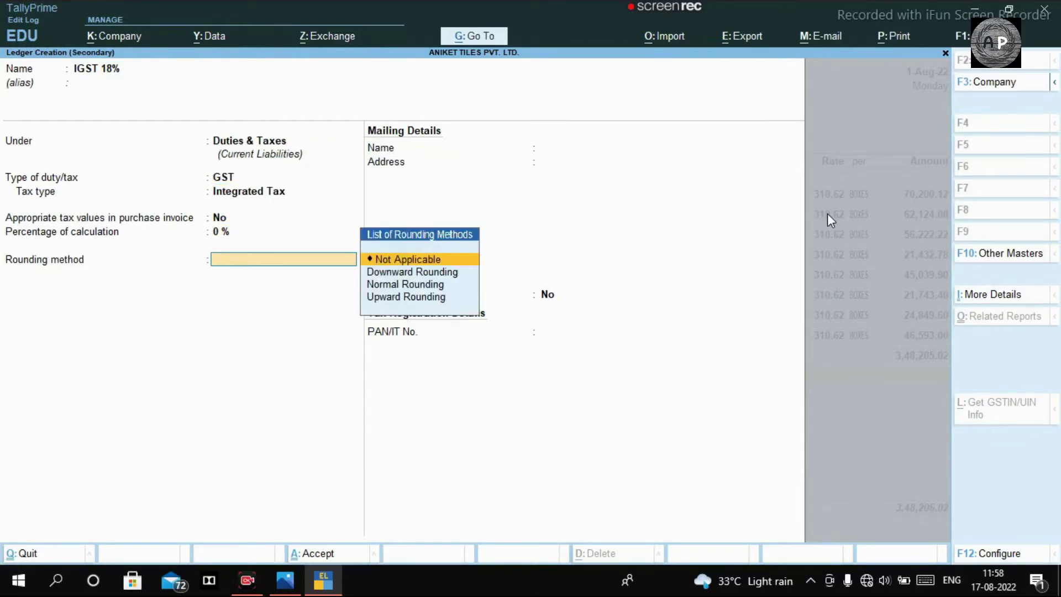
key("Return")
key("Return")
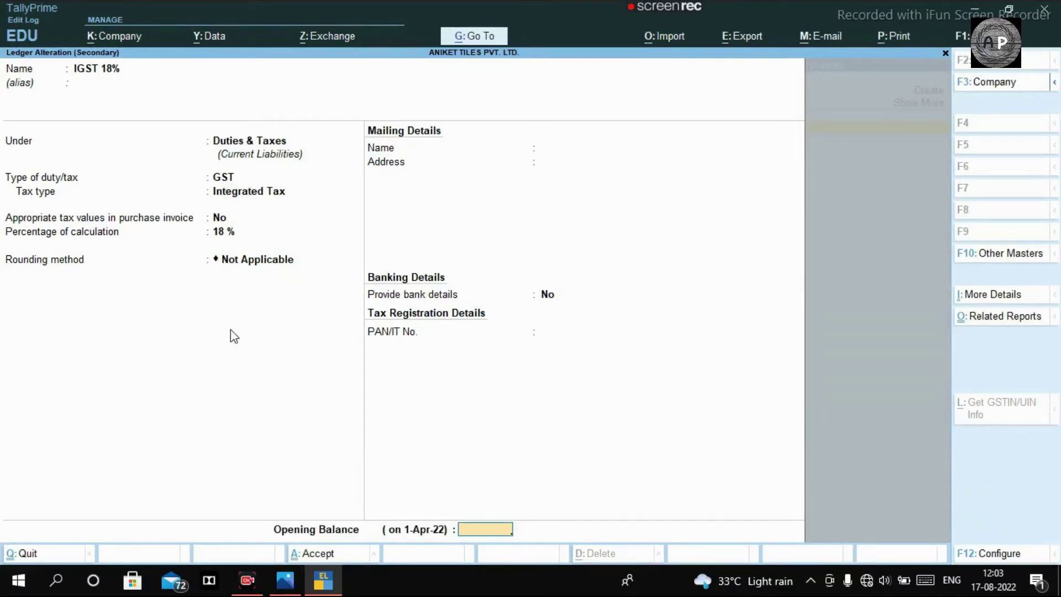
key("Return")
key("Return")
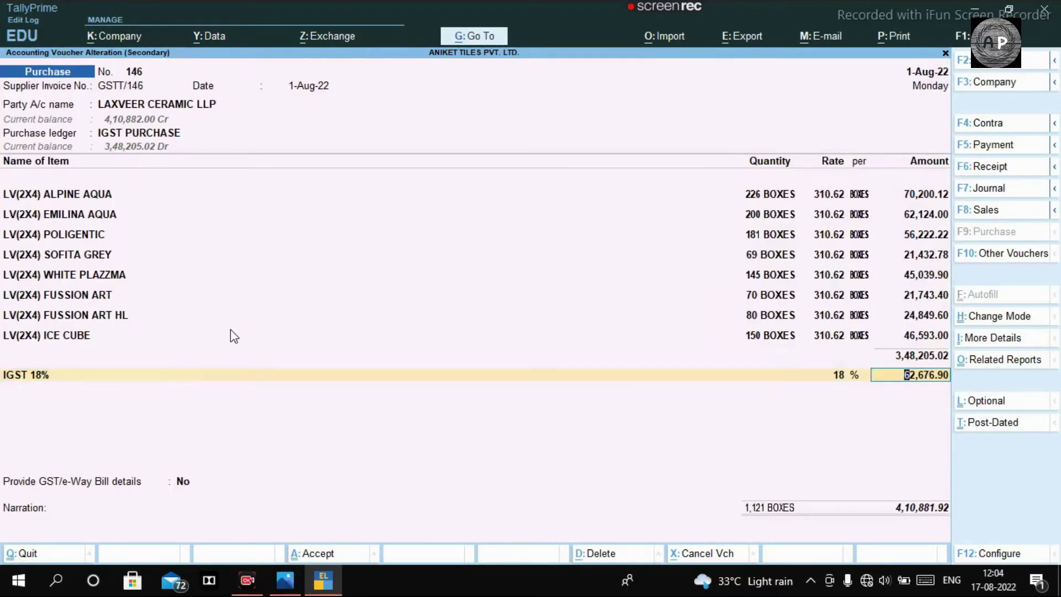
Step: Add a ROUND OFF ledger line after IGST 62,676.90, keeping Invoice Rounding, Normal Rounding, limit 1
key("Return")
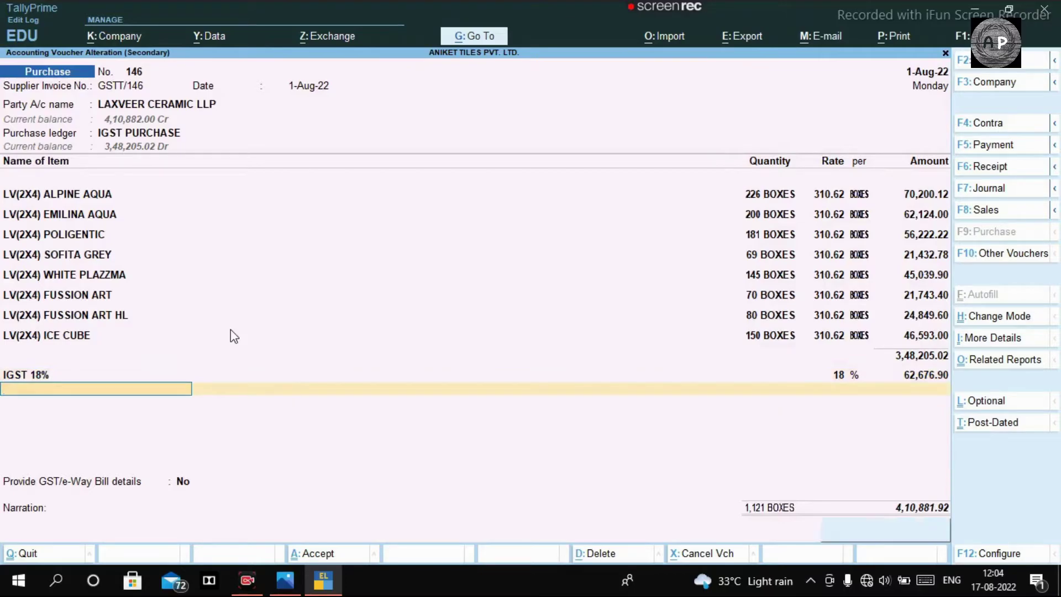
type("round")
key("Return")
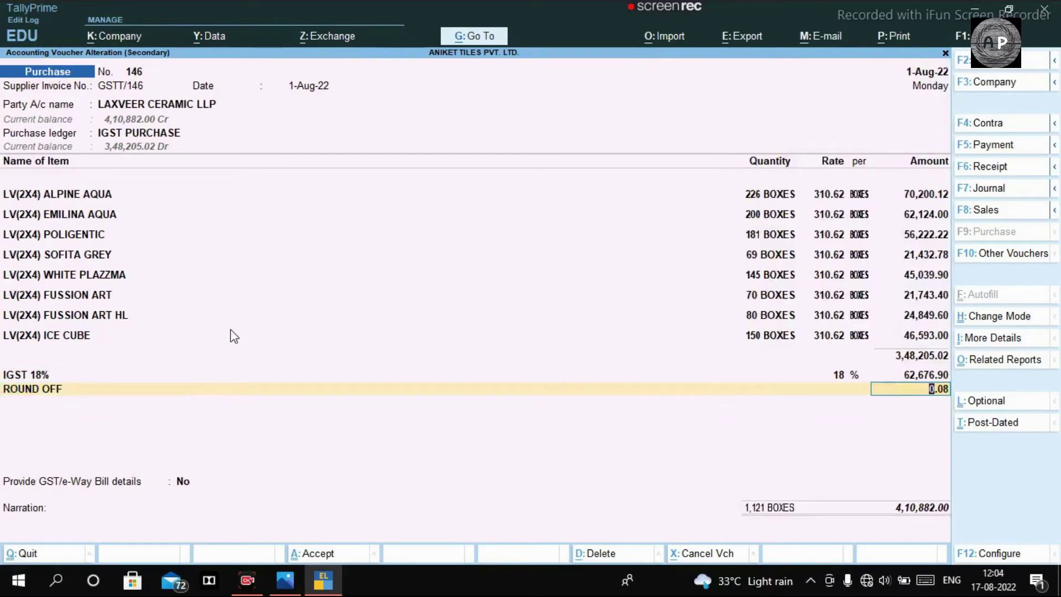
key("BackSpace")
key("ctrl+Return")
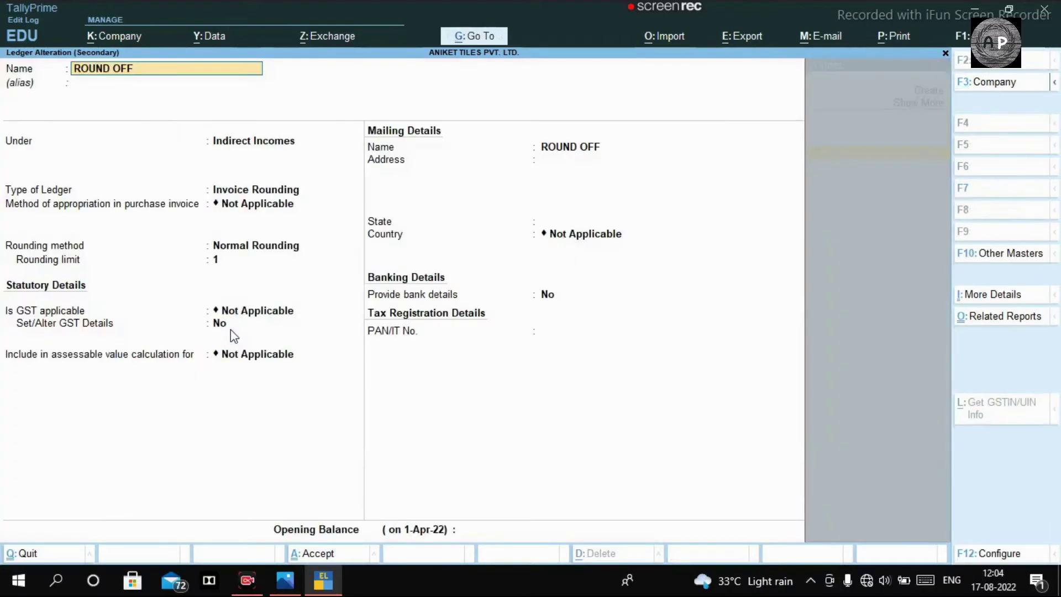
key("Return")
key("Return")
key("Return")
key("Return")
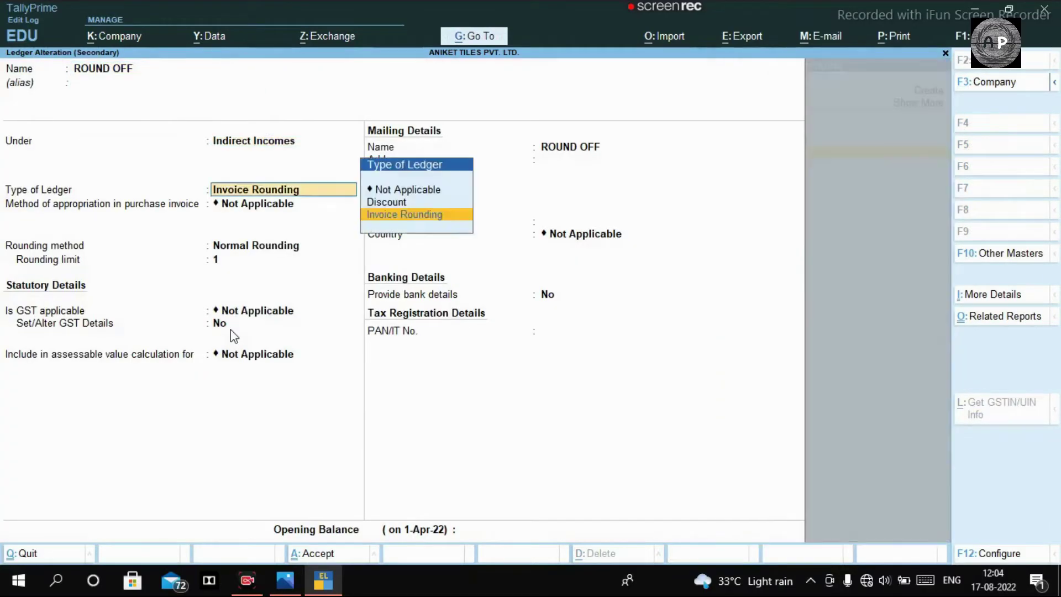
key("BackSpace")
key("BackSpace")
key("Return")
key("Return")
key("Return")
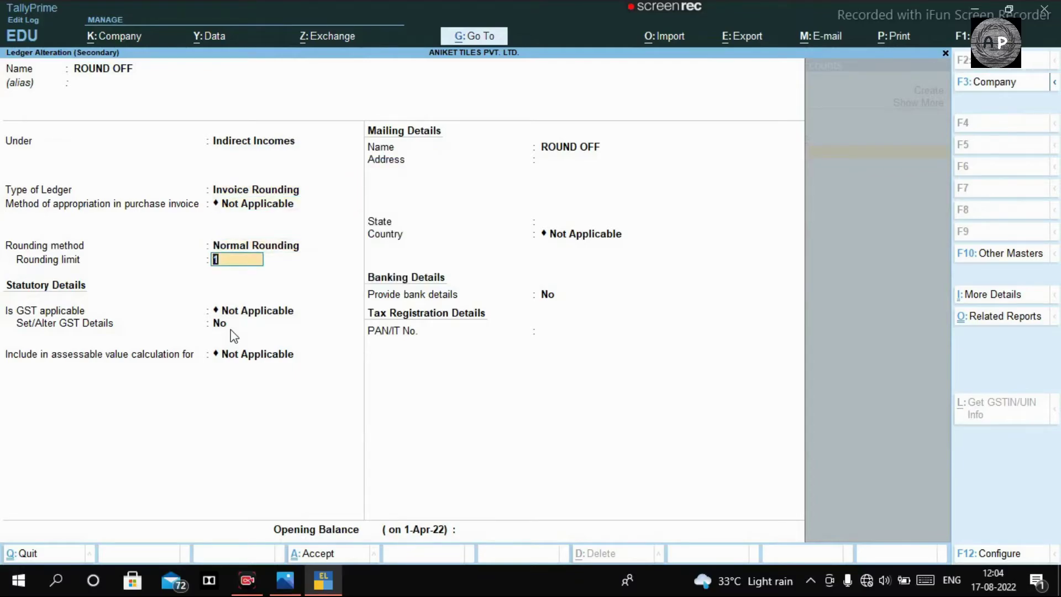
key("ctrl")
key("ctrl+a")
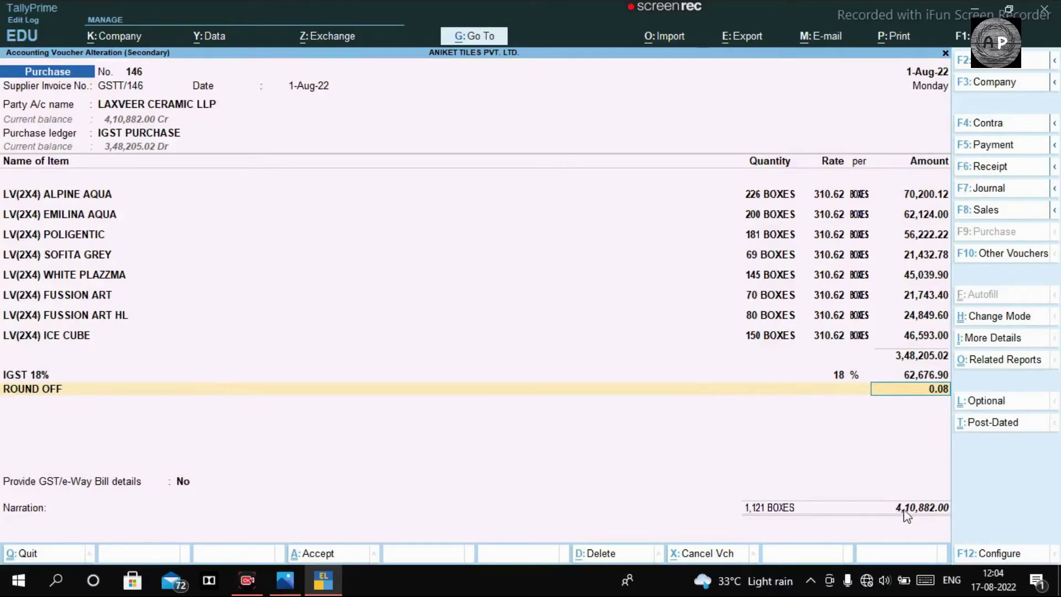
Step: Confirm the 4,10,882.00 total against the invoice photo and accept the 0.08 round-off
key("alt+Tab")
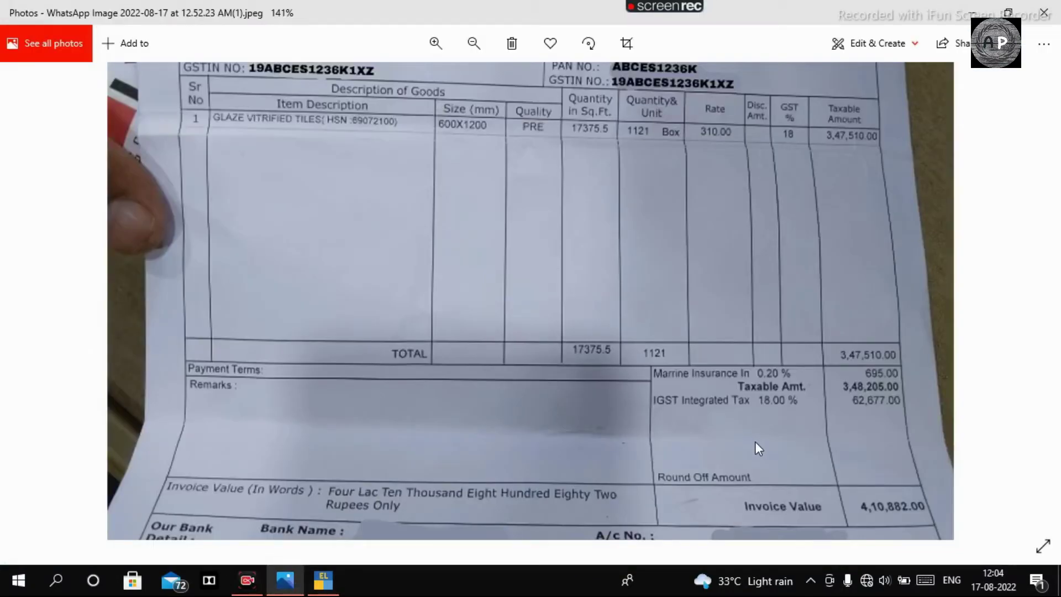
key("alt+Tab")
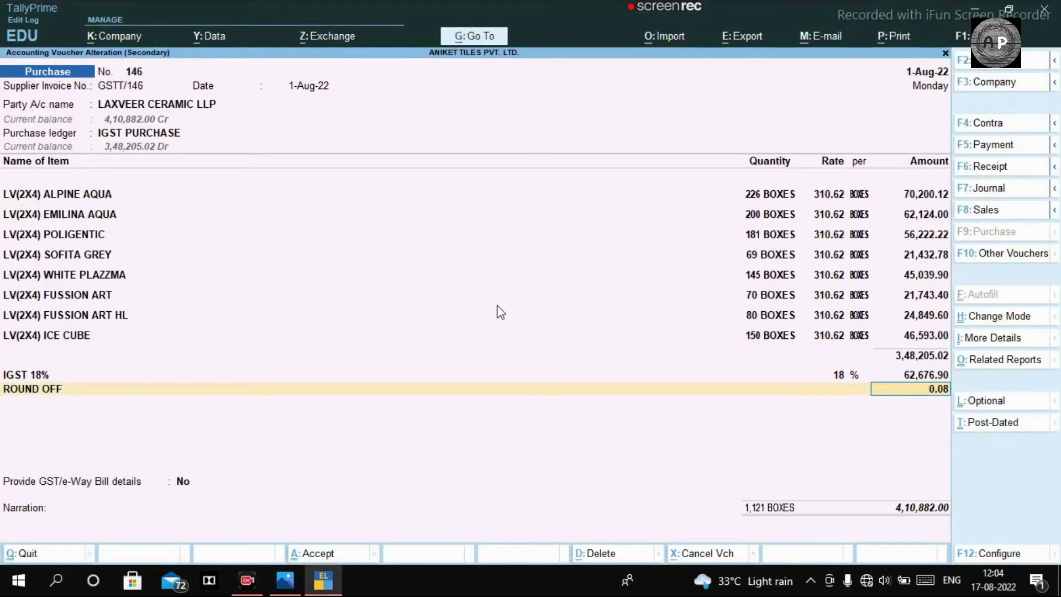
key("Return")
Step: Turn on GST/e-Way Bill details and find the e-Way Bill number on the invoice photo
key("Return")
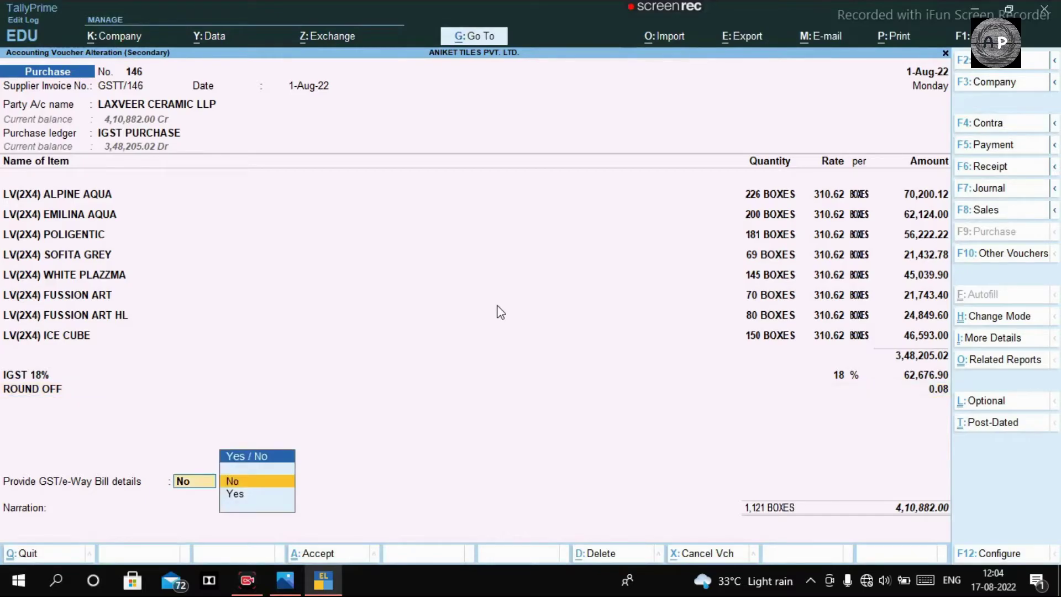
key("Down")
key("Return")
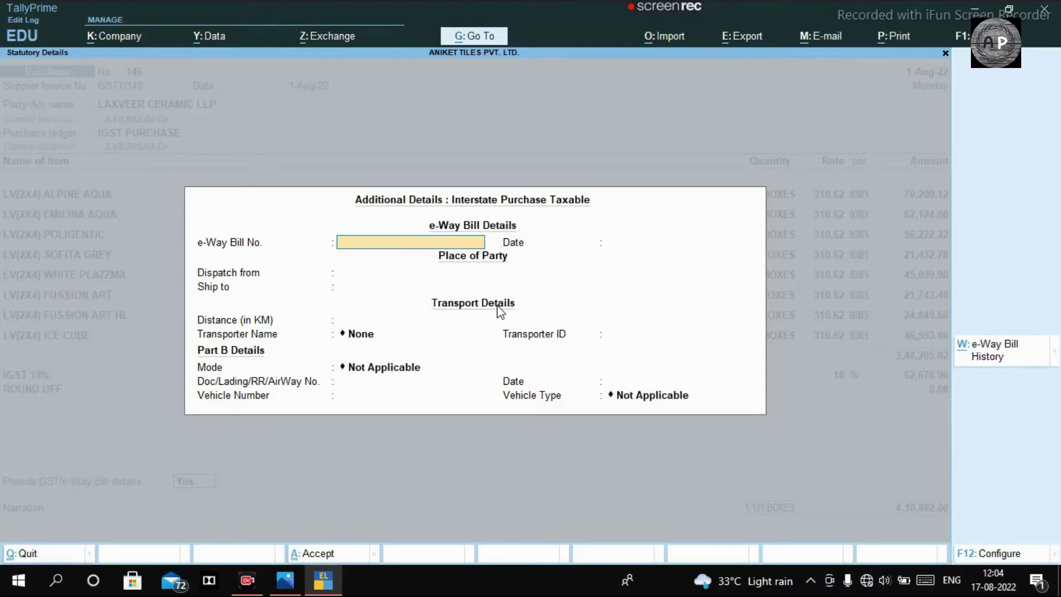
key("alt+Tab")
scroll(636, 244, "up", 2)
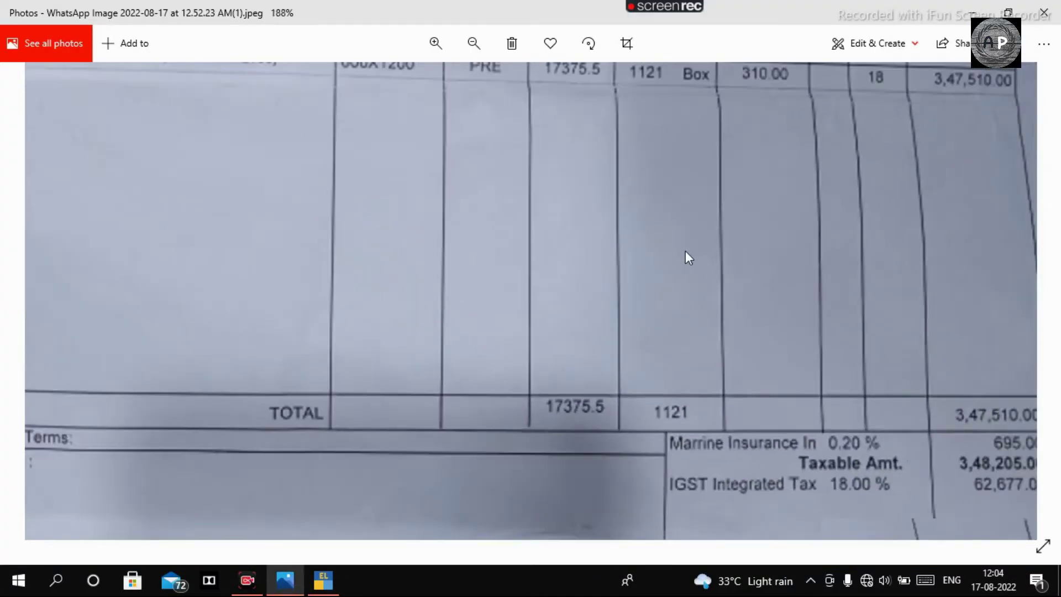
scroll(491, 115, "down", 3)
scroll(500, 90, "down", 1)
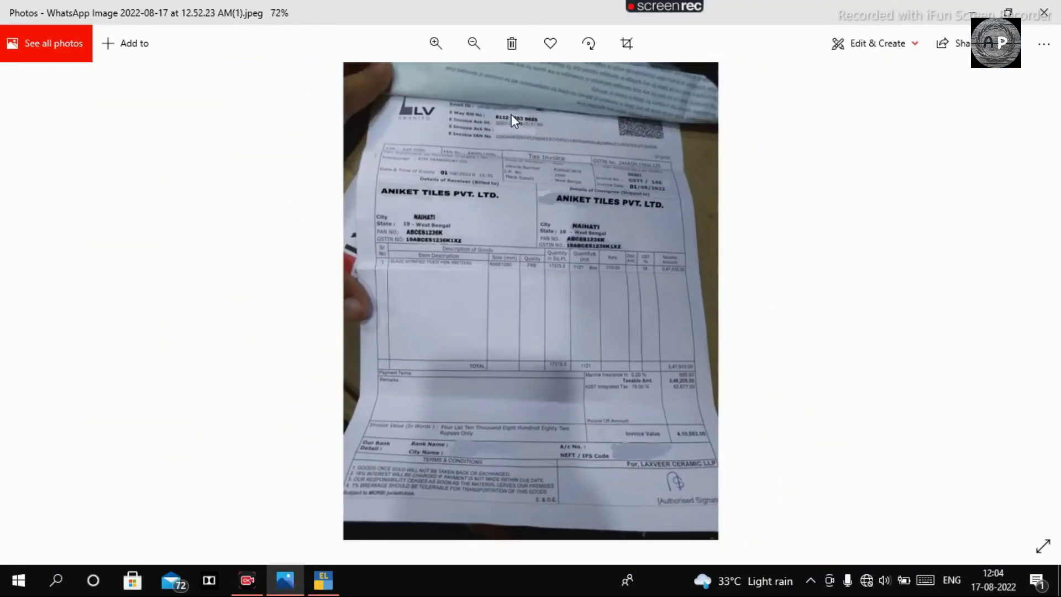
scroll(511, 116, "up", 3)
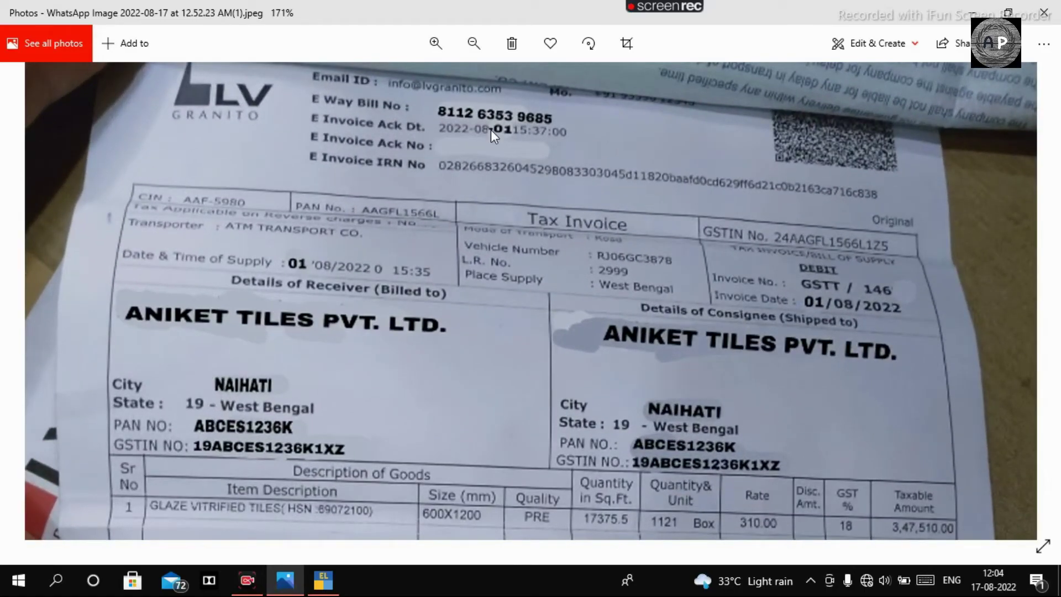
key("alt+Tab")
Step: Enter the e-Way Bill number, copied in parts from the invoice photo
type("8112")
key("alt+Tab")
key("alt+Tab")
type("6353")
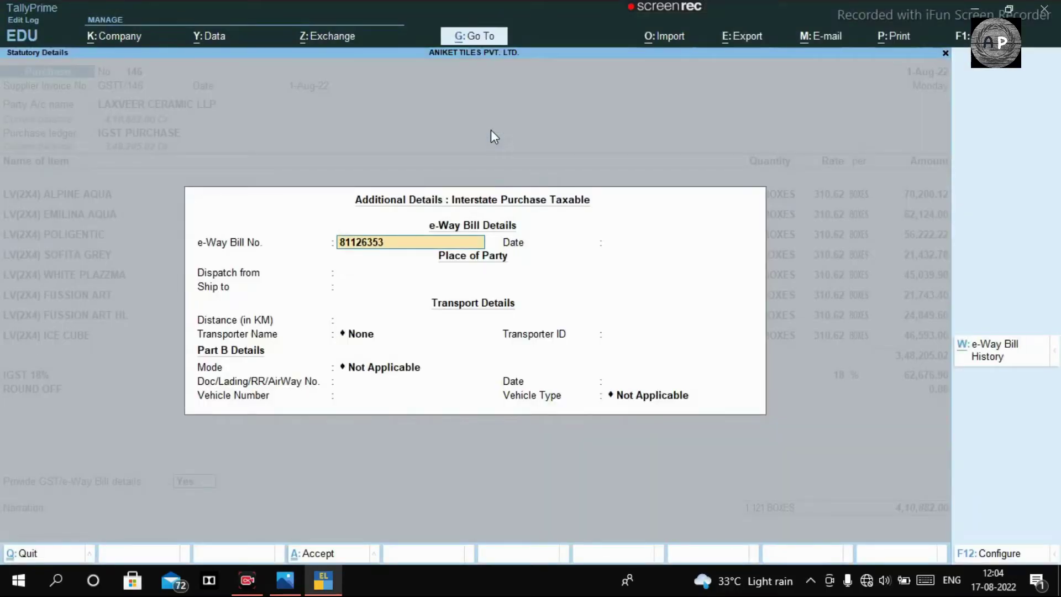
key("alt+Tab")
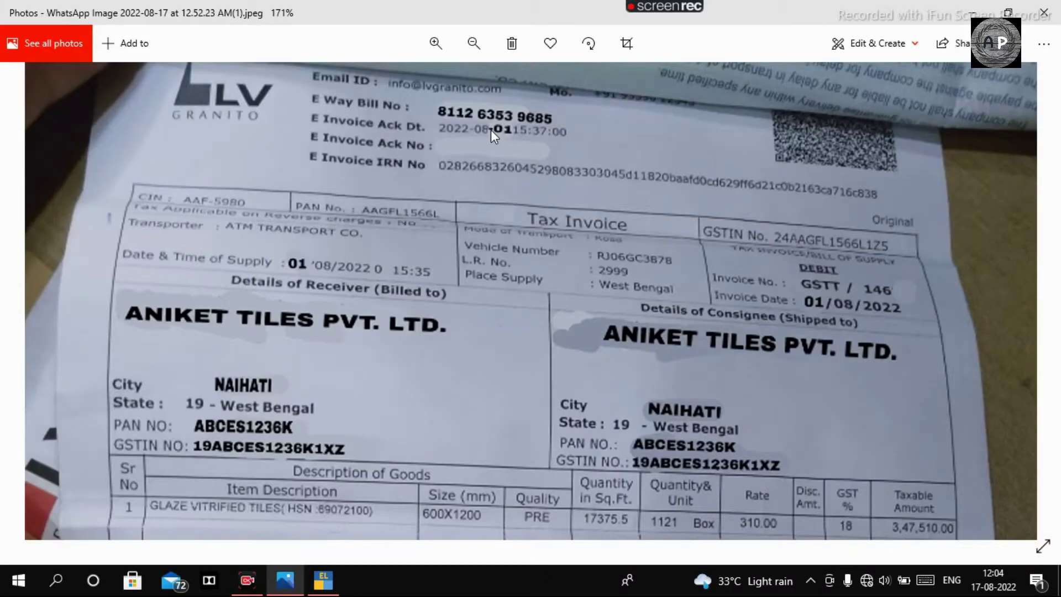
key("alt+Tab")
type("9685")
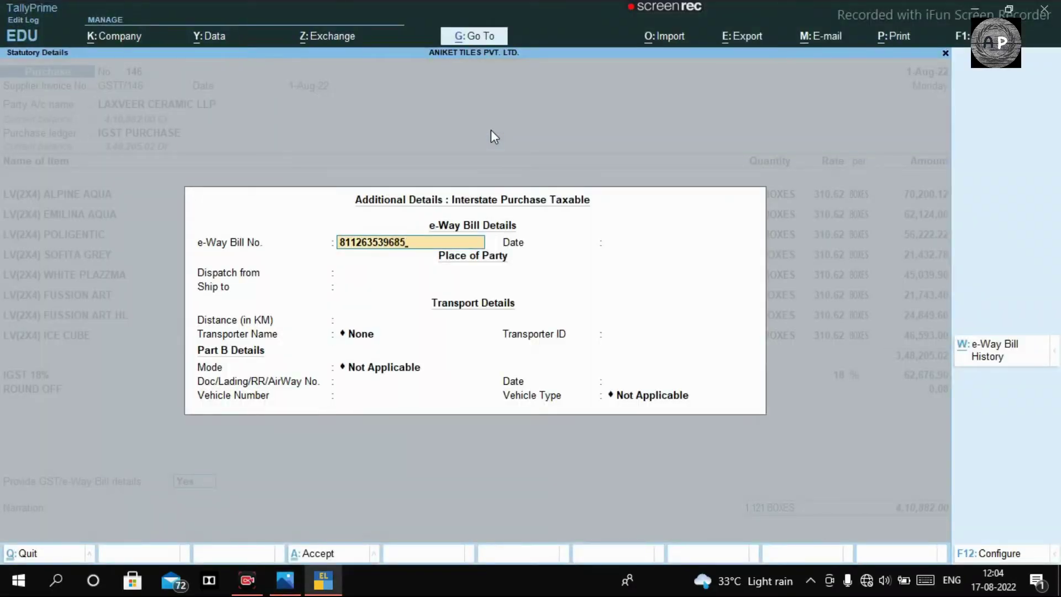
key("Return")
Step: Set the e-Way Bill date to 1-Aug-22, Dispatch from GJ and Ship to NAIHATI
type("01.08.2022")
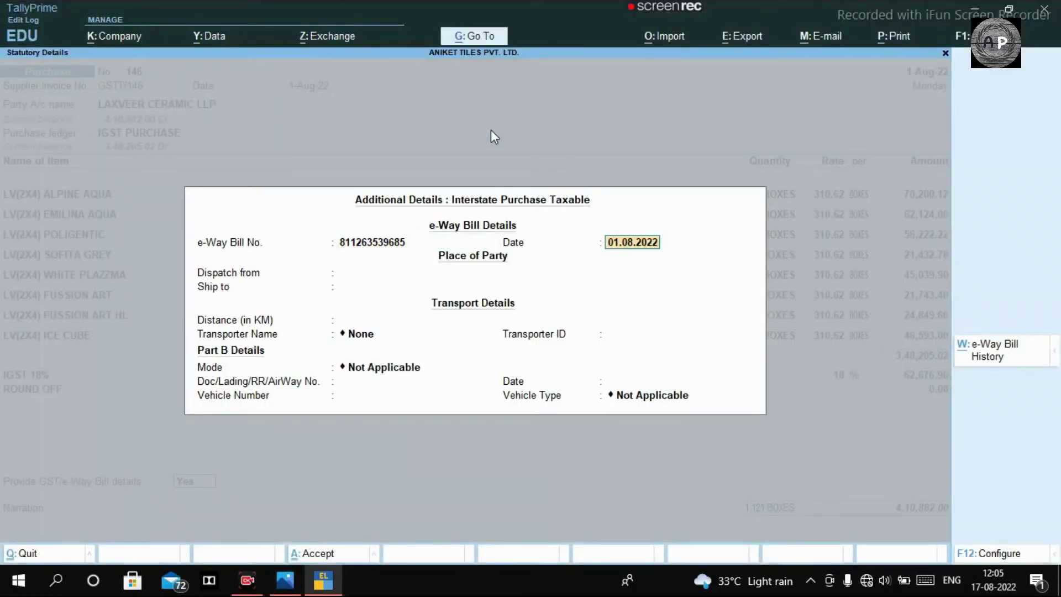
key("Return")
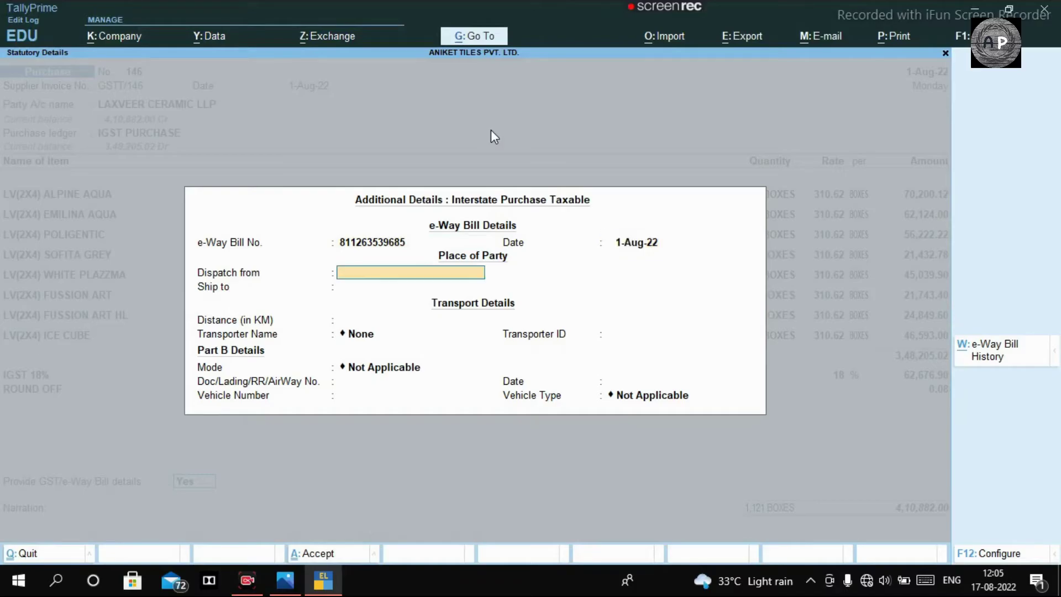
key("Return")
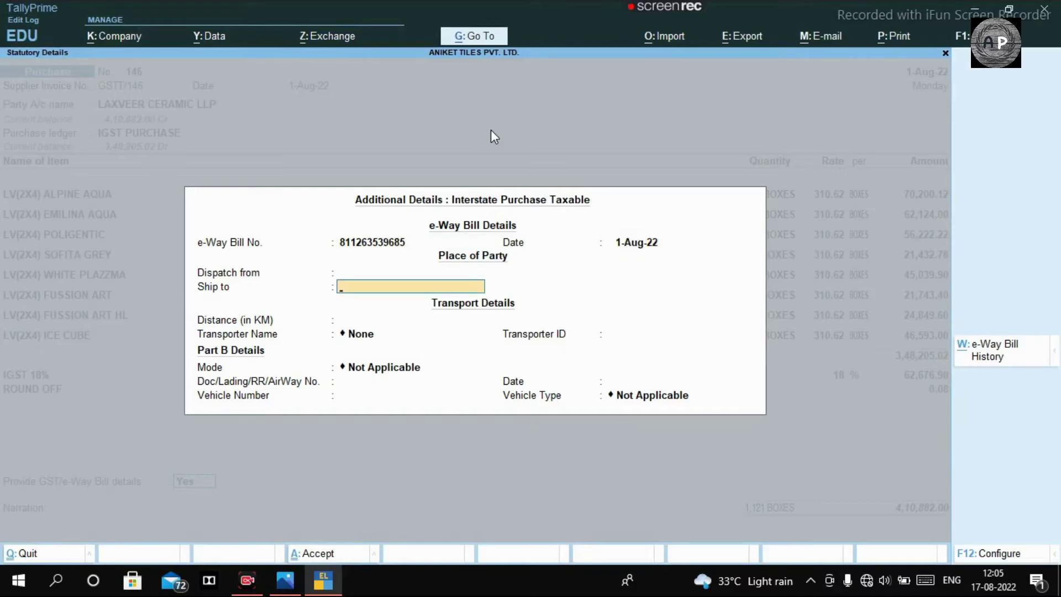
type("A")
key("BackSpace")
type("NAIHATI")
key("Up")
type("GJ")
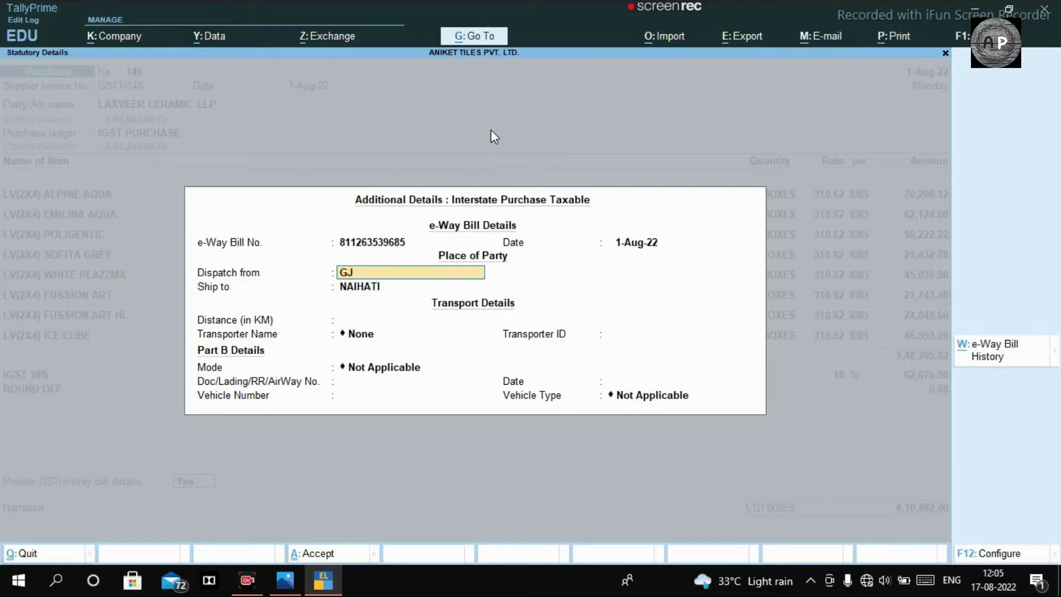
key("Return")
key("Return")
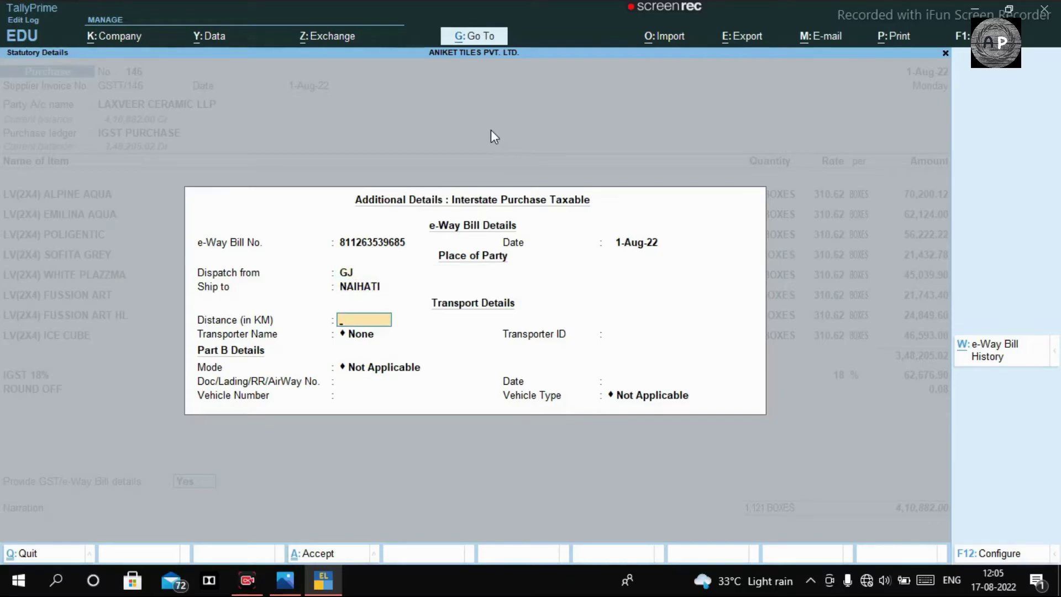
key("Return")
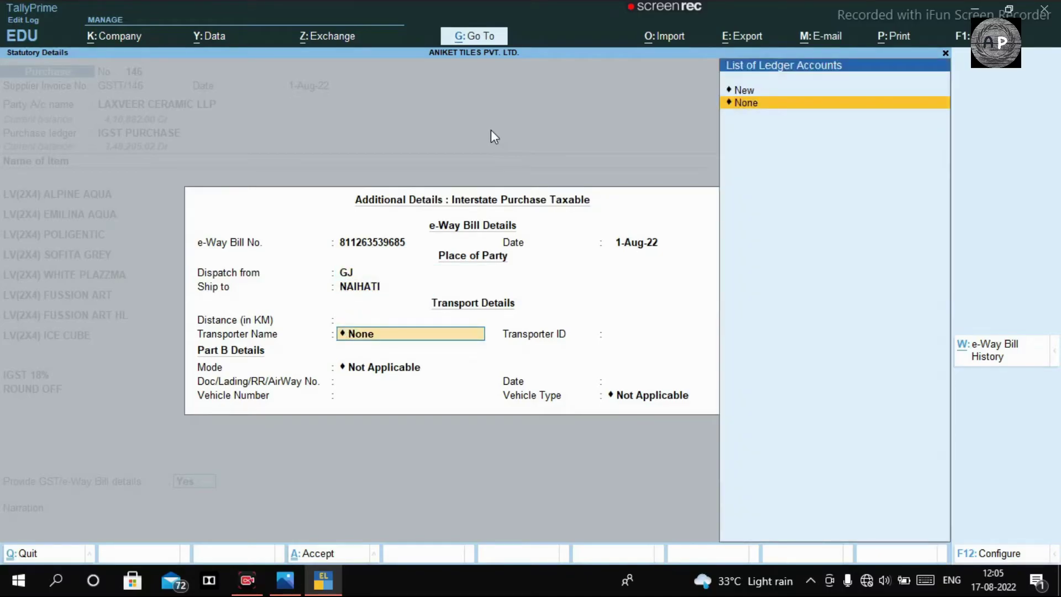
Step: Choose New for Transporter Name and bring up ATM Transport's receipt in Photos
key("Up")
key("Return")
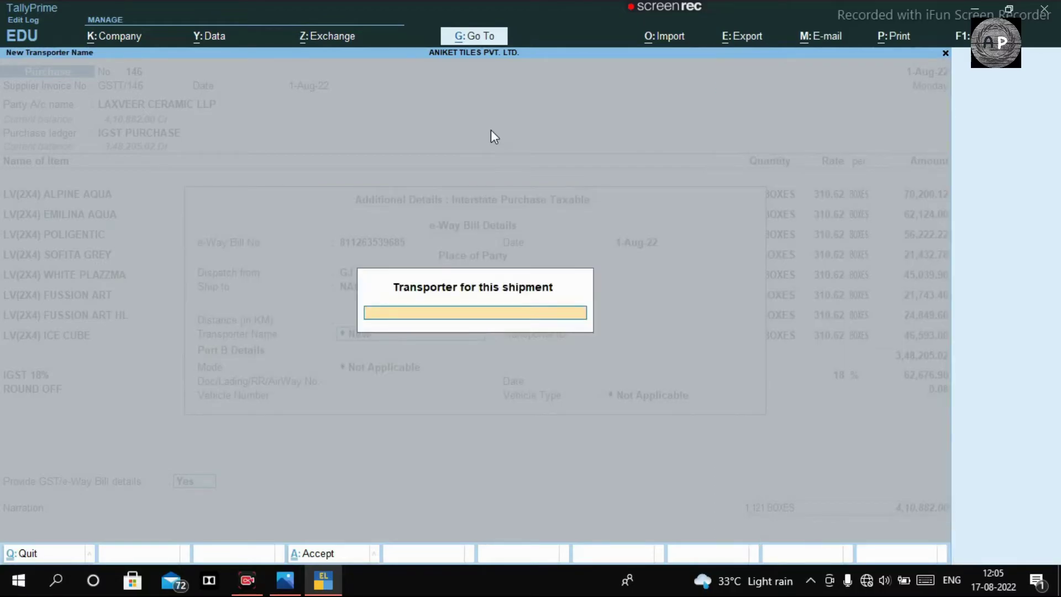
key("alt+Tab")
scroll(609, 204, "down", 3)
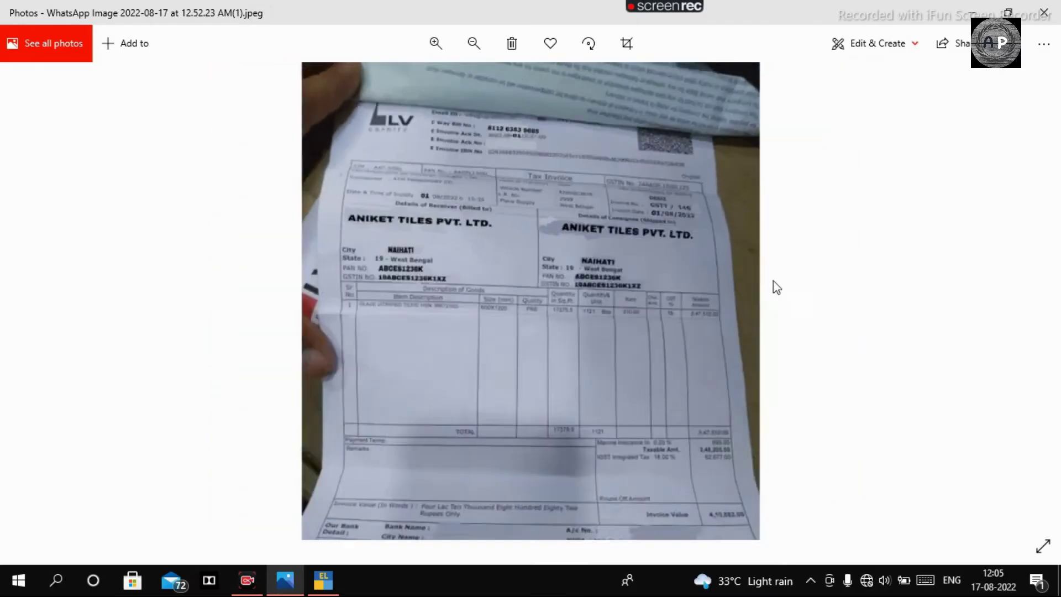
left_click(1042, 292)
scroll(592, 190, "up", 3)
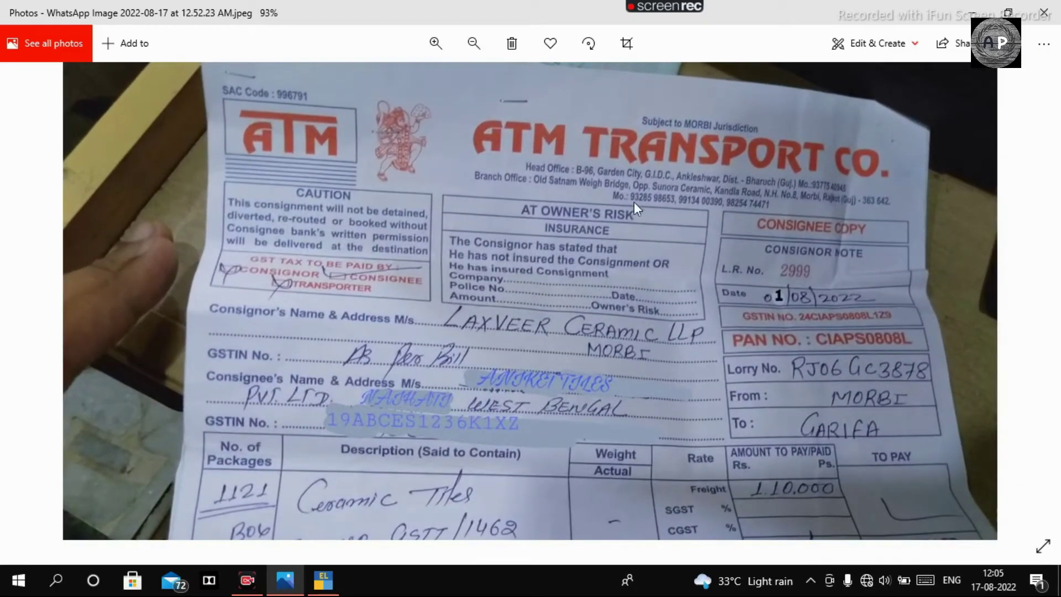
Step: Enter ATM TRANSPORT CO as the transporter in the e-Way Bill details
key("alt+Tab")
type("ATM")
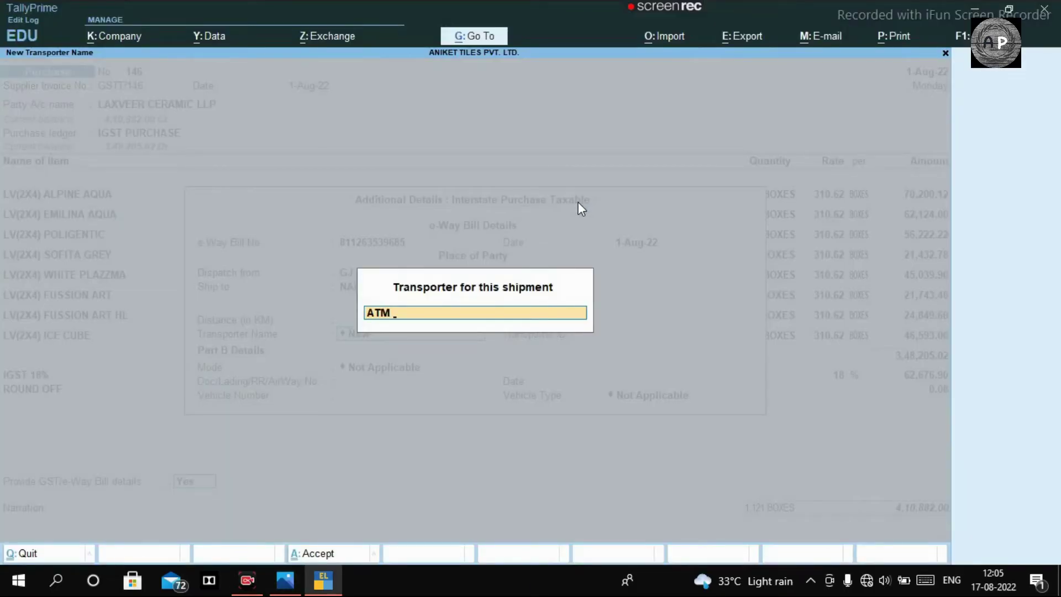
key("alt+Tab")
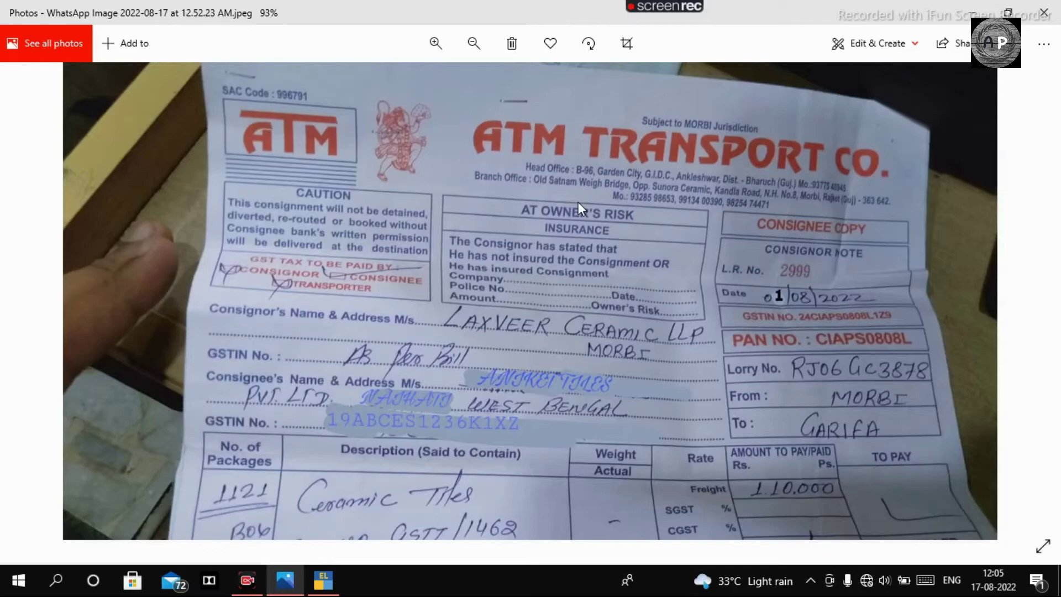
key("alt+Tab")
type("TRANSPORT CO")
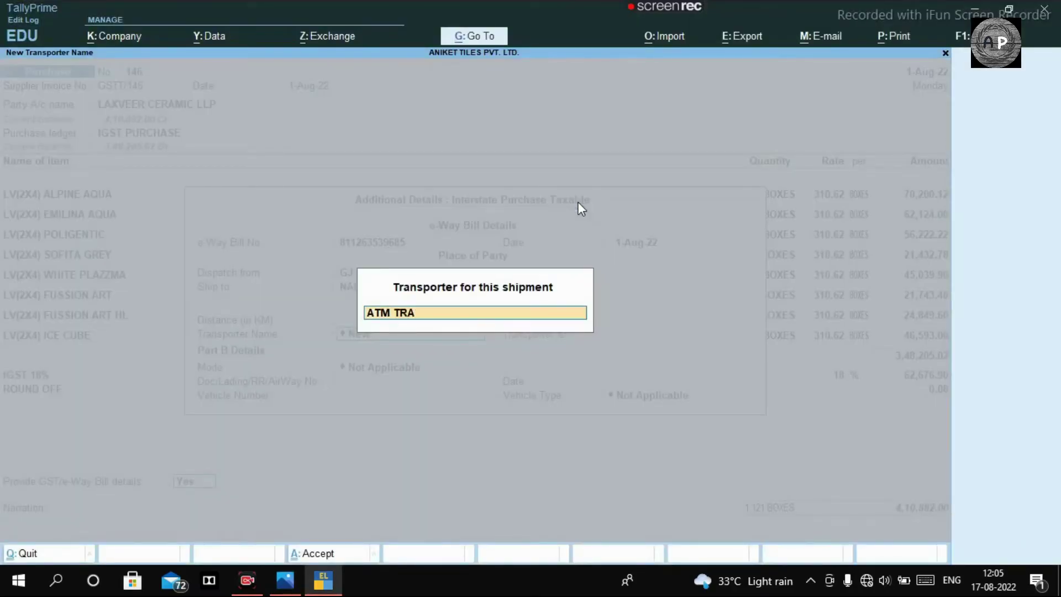
key("Return")
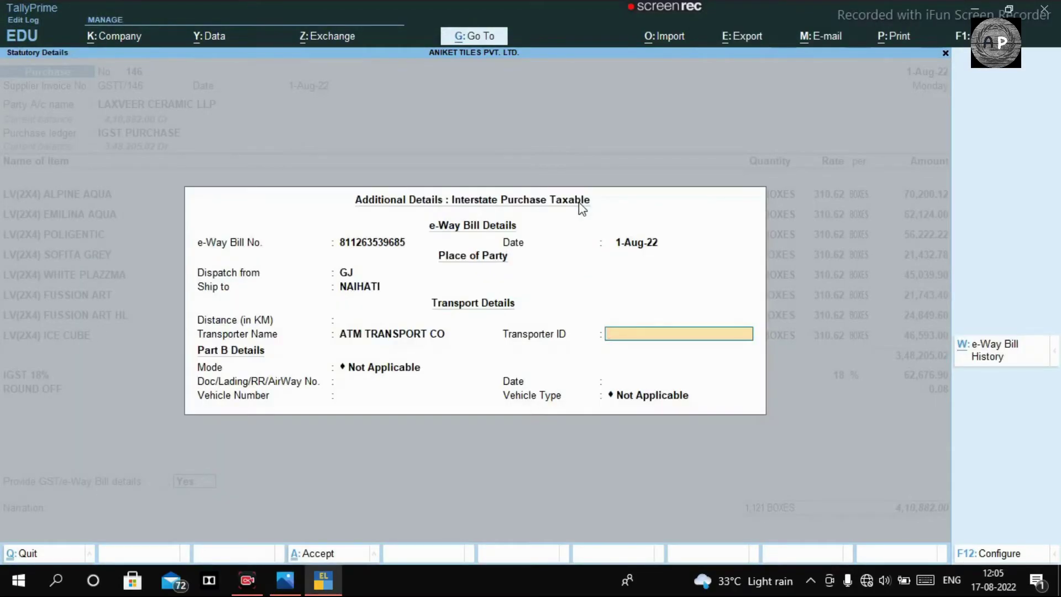
key("Return")
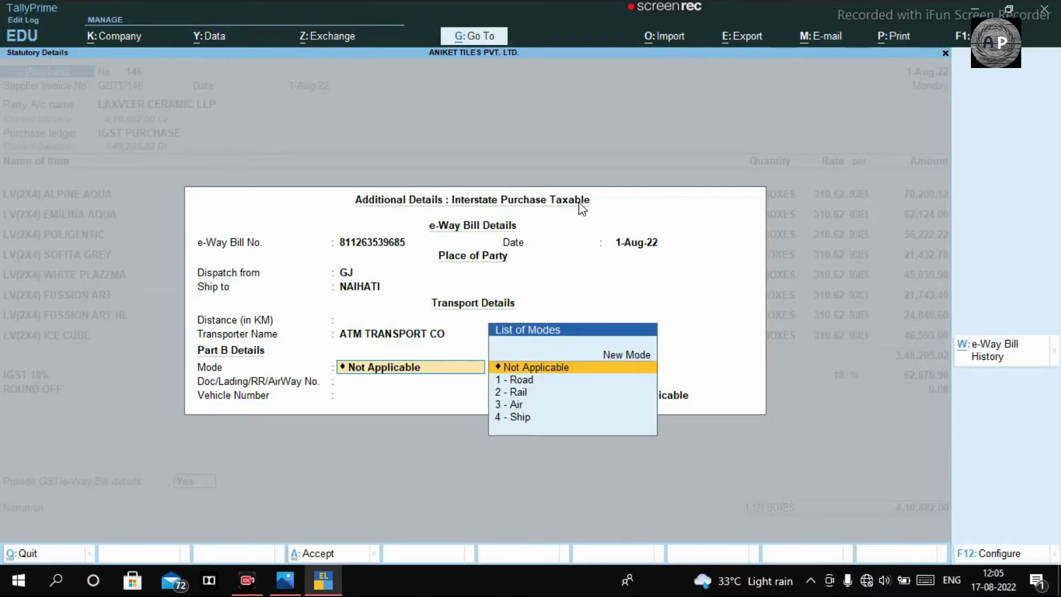
key("Return")
key("Return")
key("Return")
key("Return")
key("Return")
key("Return")
key("Return")
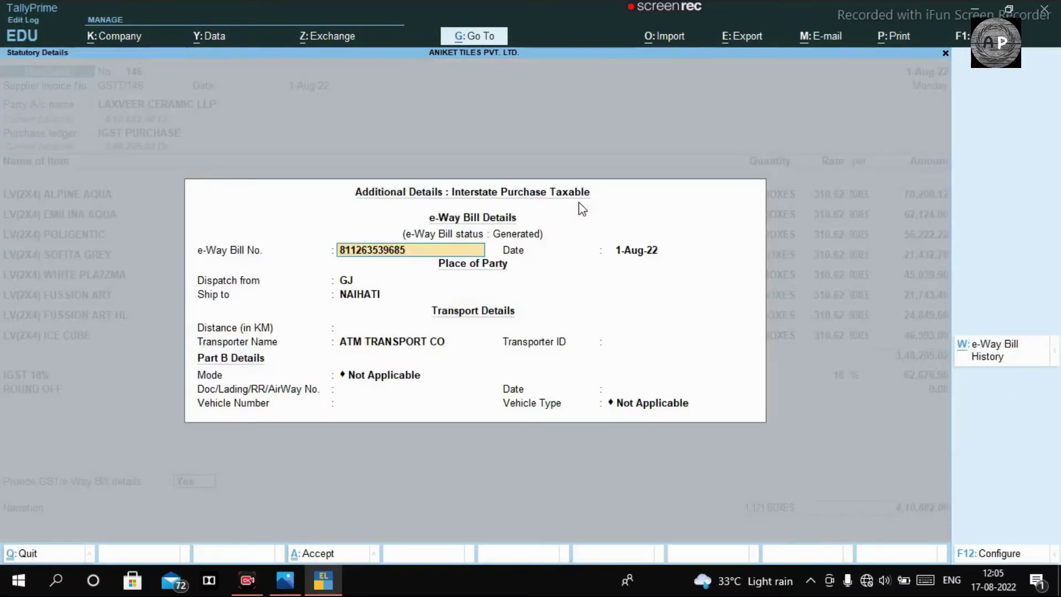
key("Return")
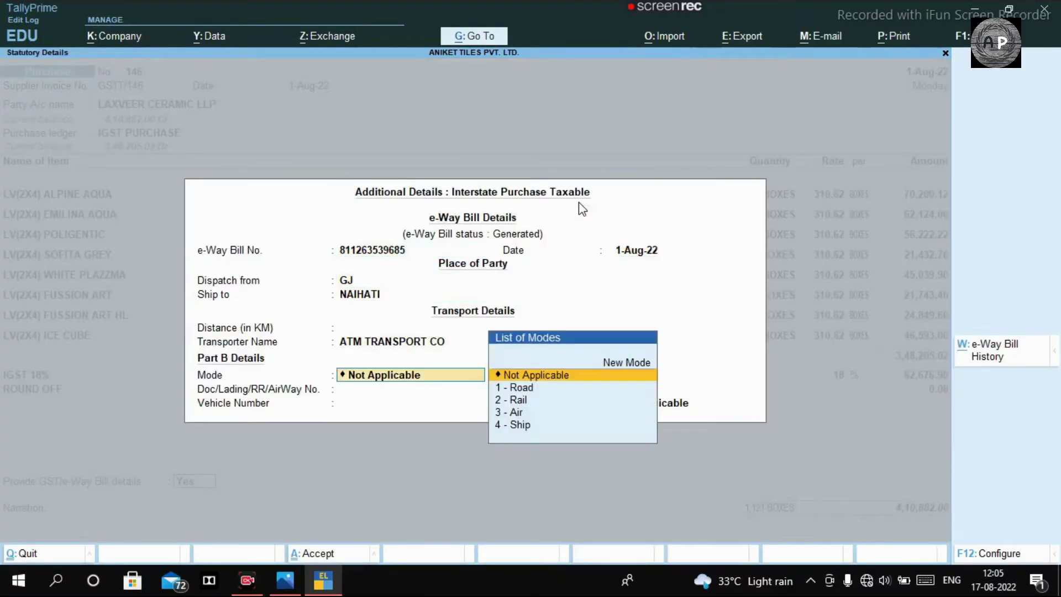
key("Down")
key("Down")
key("Up")
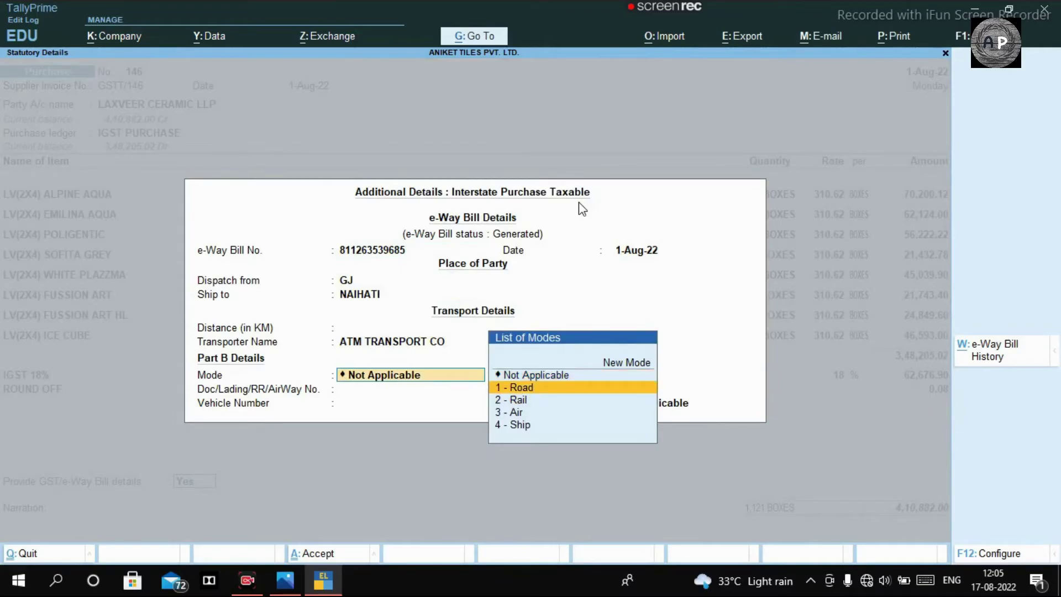
key("Return")
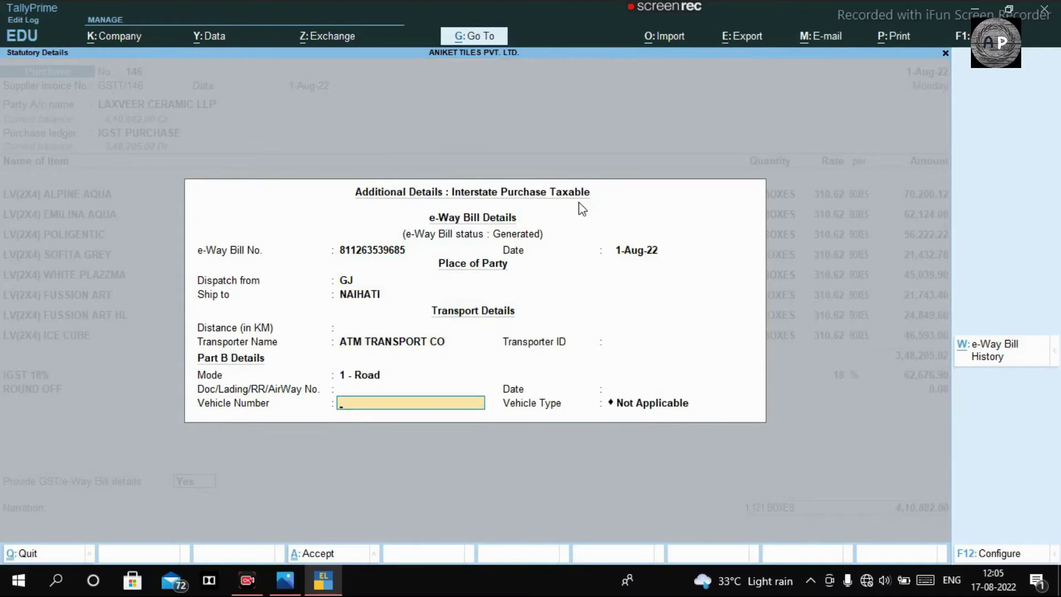
key("alt+Tab")
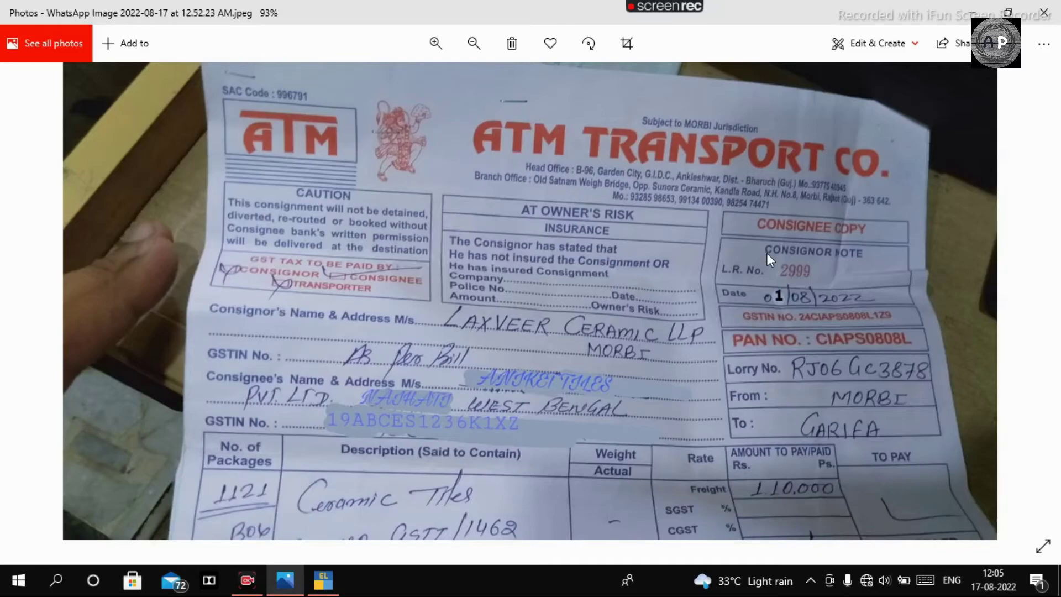
scroll(788, 253, "down", 2)
scroll(830, 415, "up", 3)
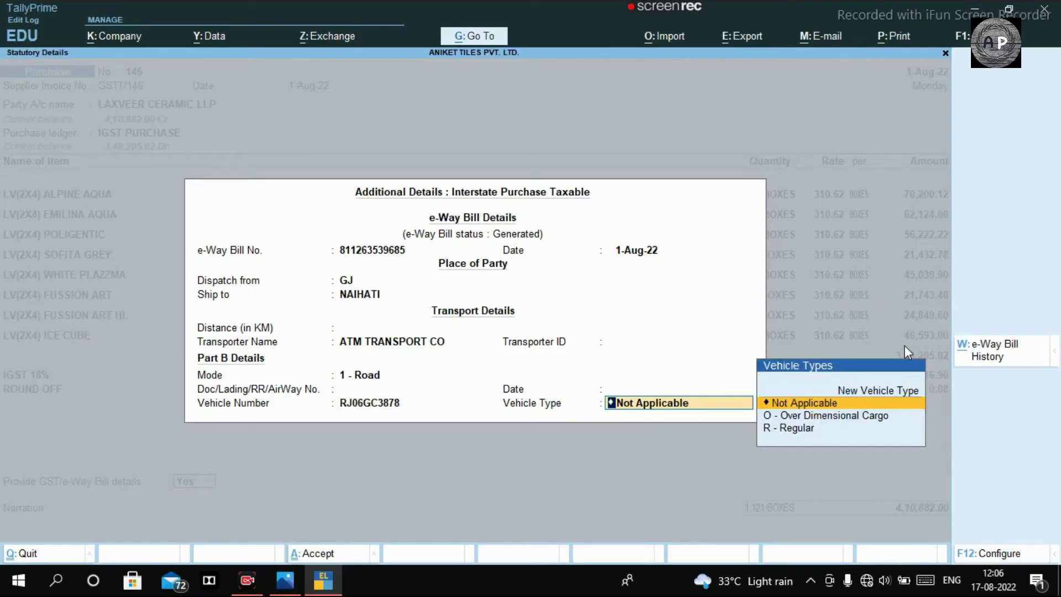
key("Down")
key("Down")
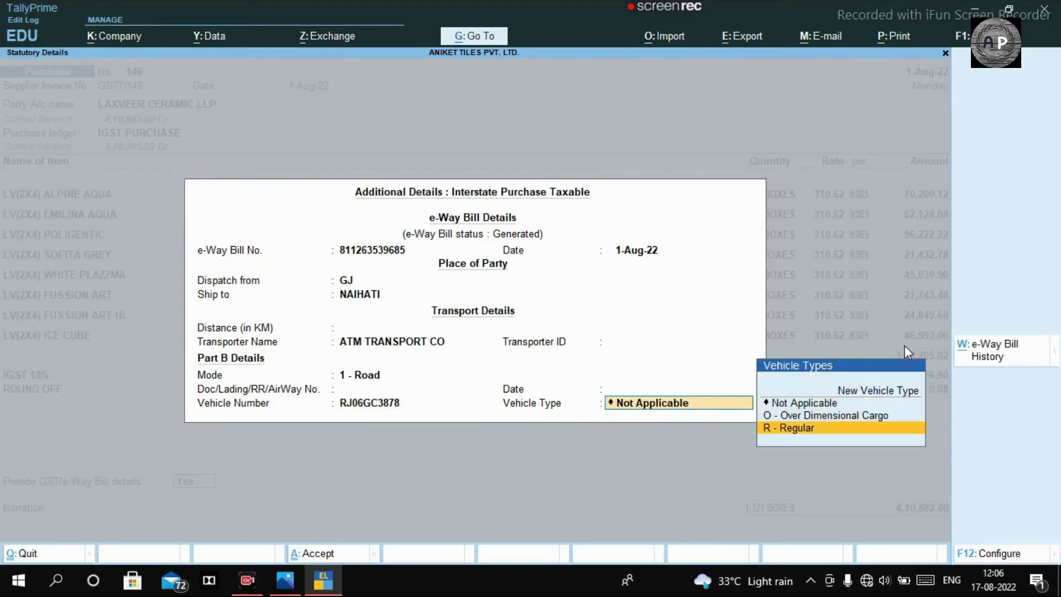
key("Return")
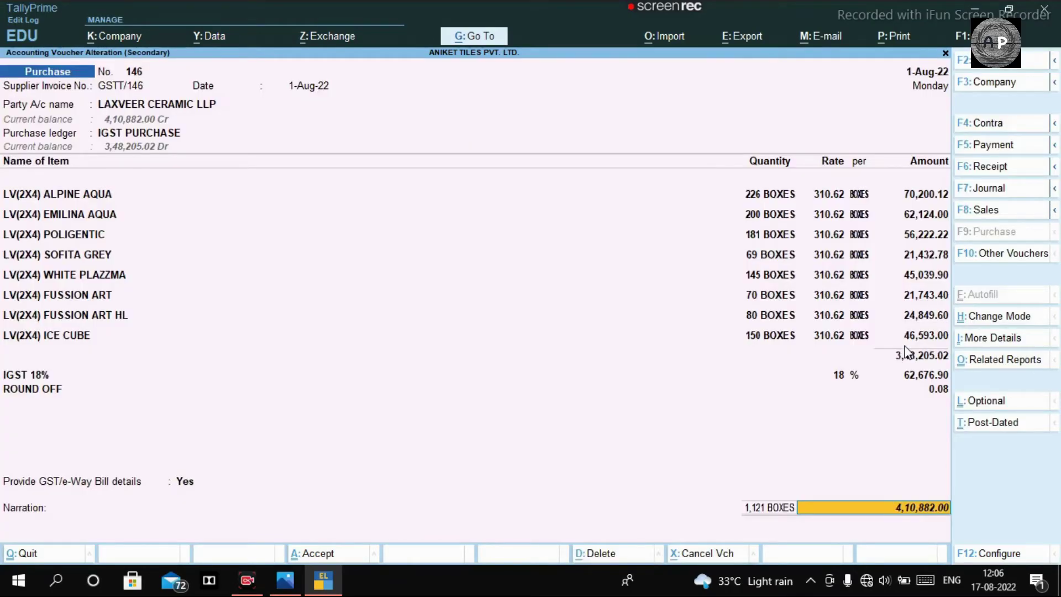
Step: Save the Laxveer Ceramic purchase voucher and leave the Day Book
key("ctrl+a")
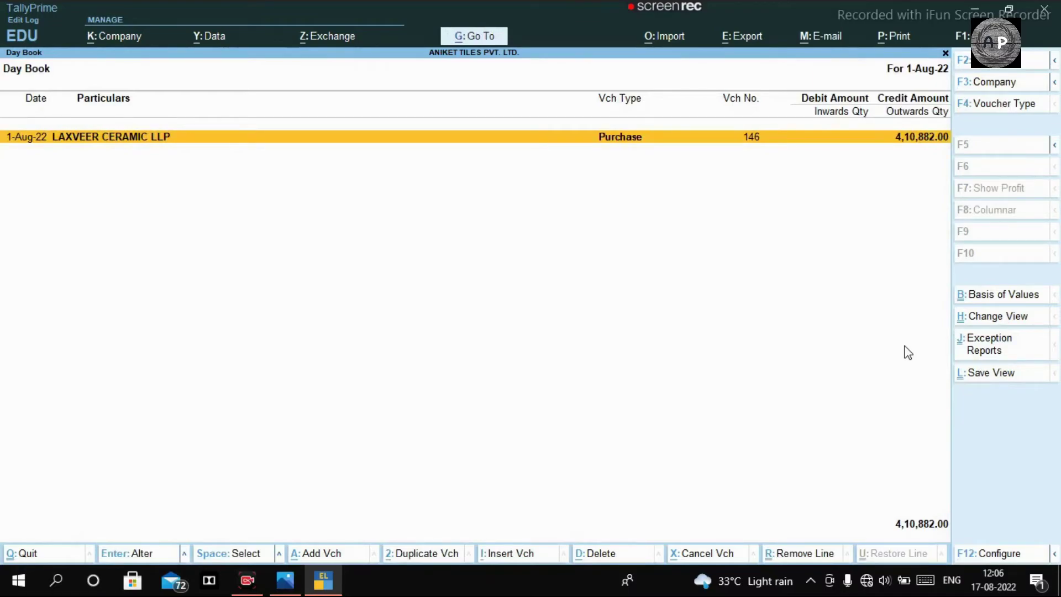
key("alt+Tab")
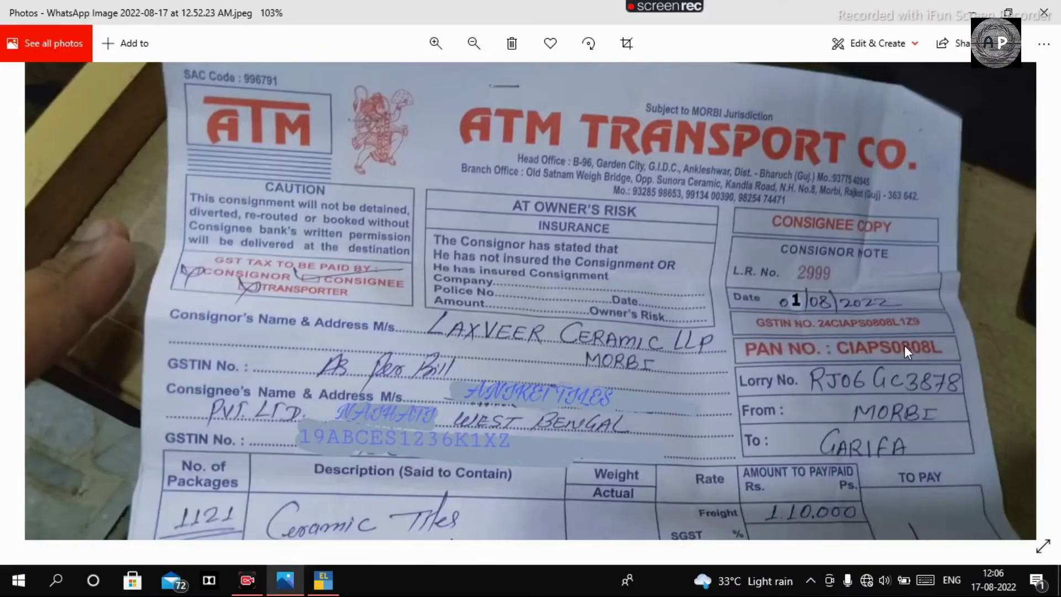
scroll(819, 319, "down", 2)
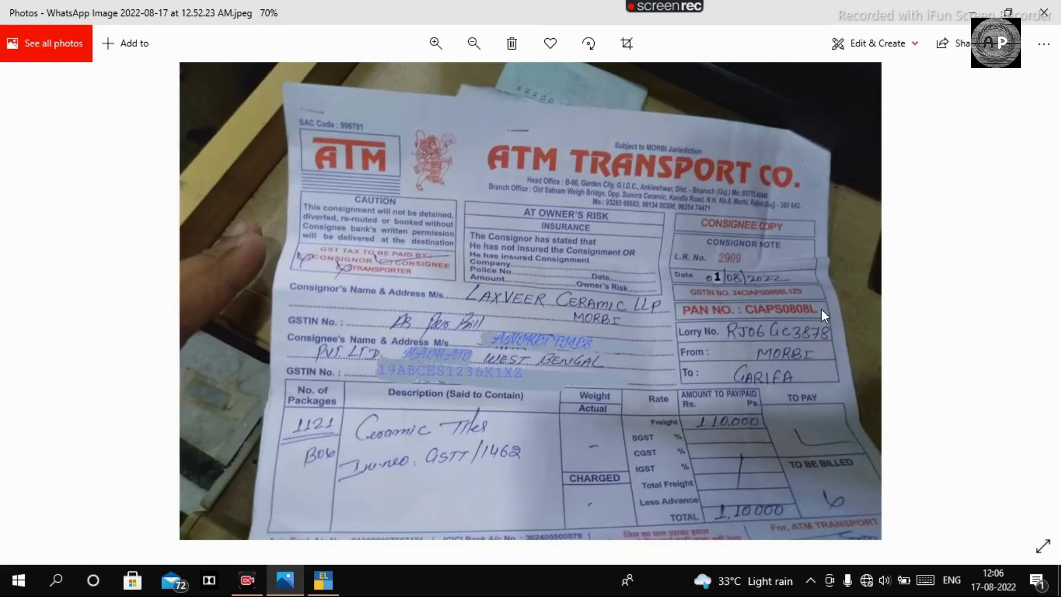
key("alt+Tab")
key("Escape")
key("Escape")
key("Escape")
key("Escape")
key("Escape")
Step: Begin a Purchase voucher No. 2999 with supplier invoice 2999, dated 1-Aug-22
key("v")
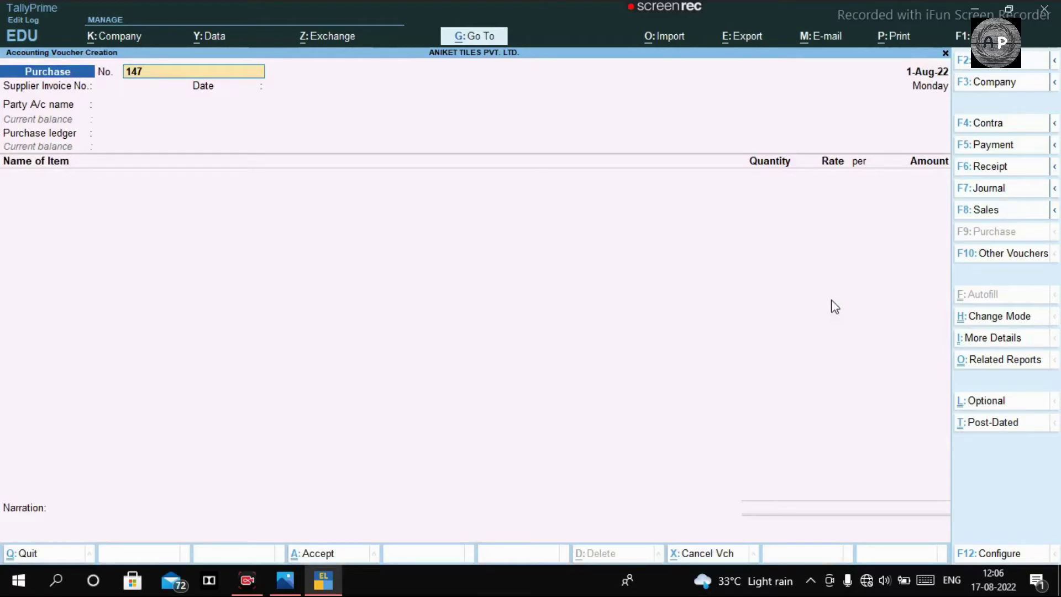
key("alt+Tab")
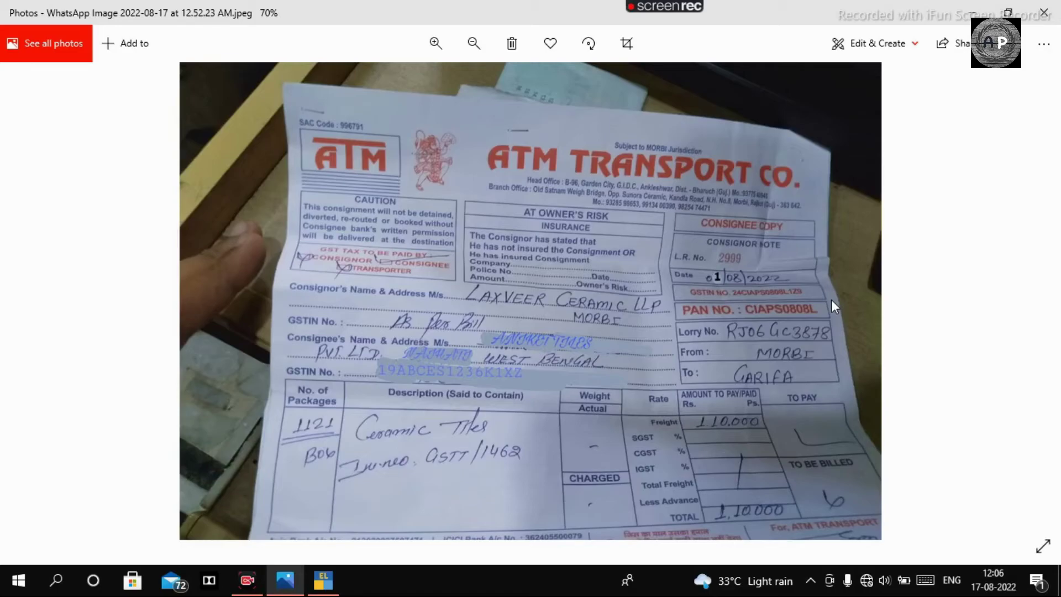
scroll(810, 162, "up", 2)
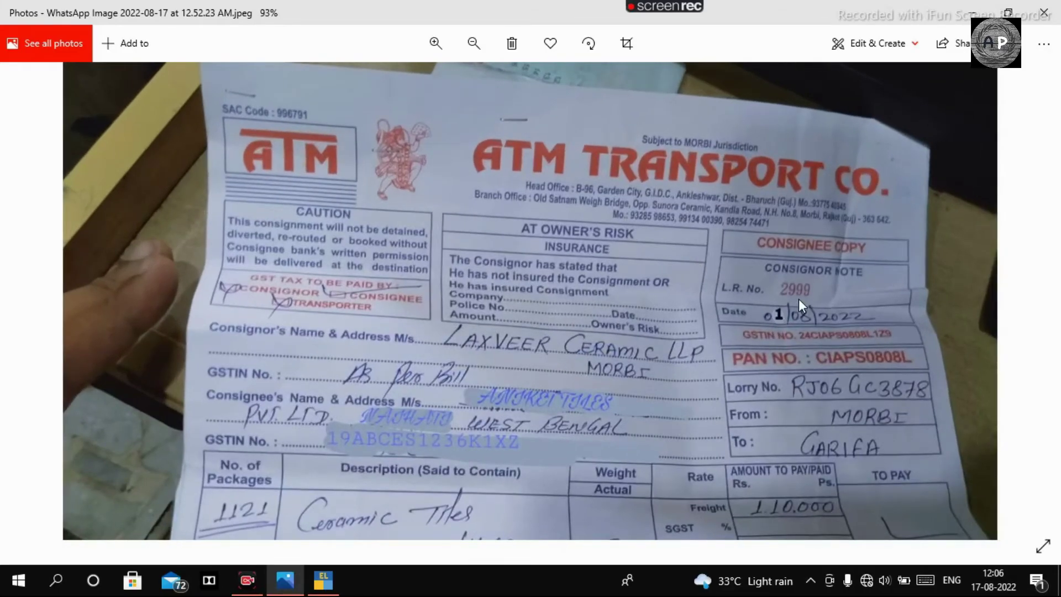
scroll(798, 298, "up", 1)
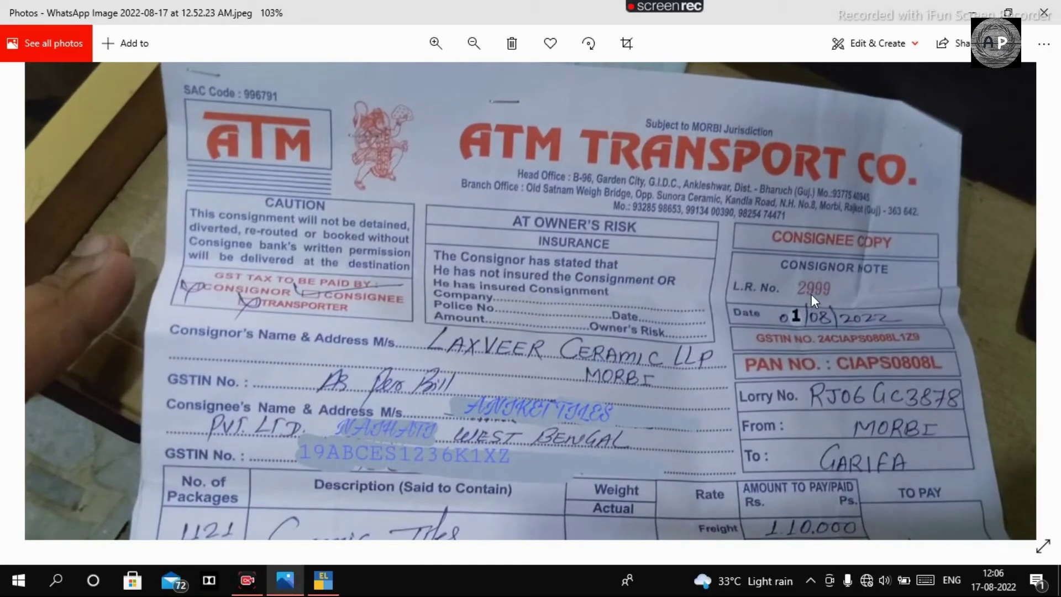
key("alt+Tab")
type("2999")
key("Return")
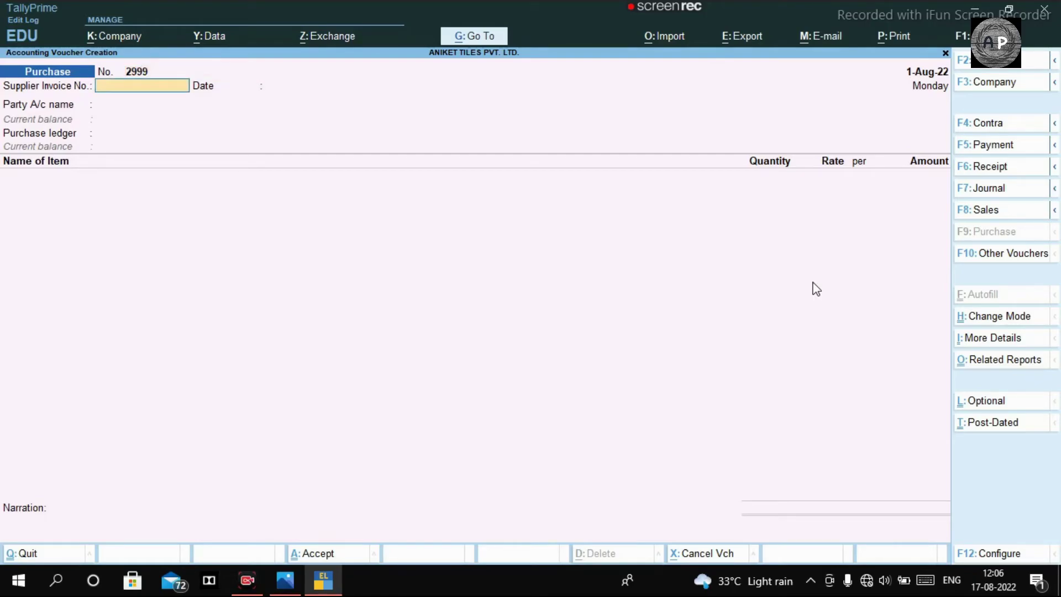
type("2999")
key("Return")
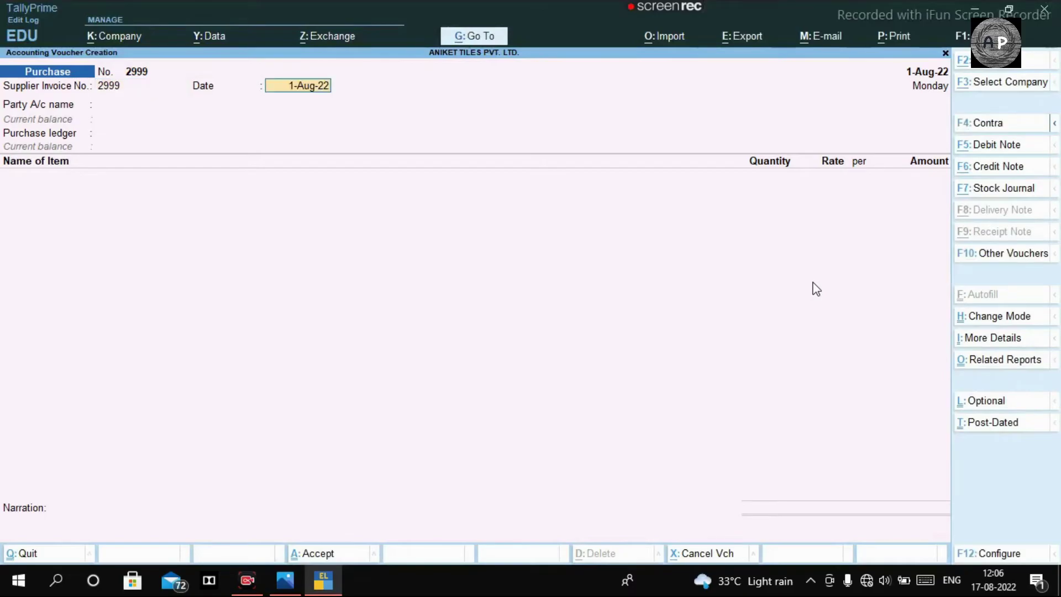
key("Return")
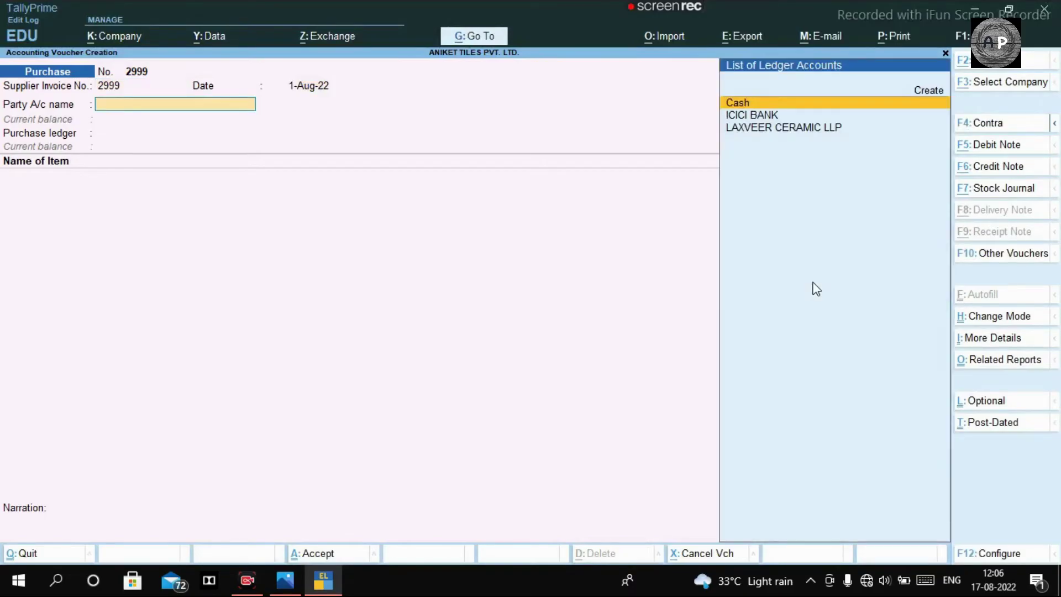
Step: Create an ATM TRANSPORT CO. party ledger under Sundry Creditors
key("alt+c")
type("ATM")
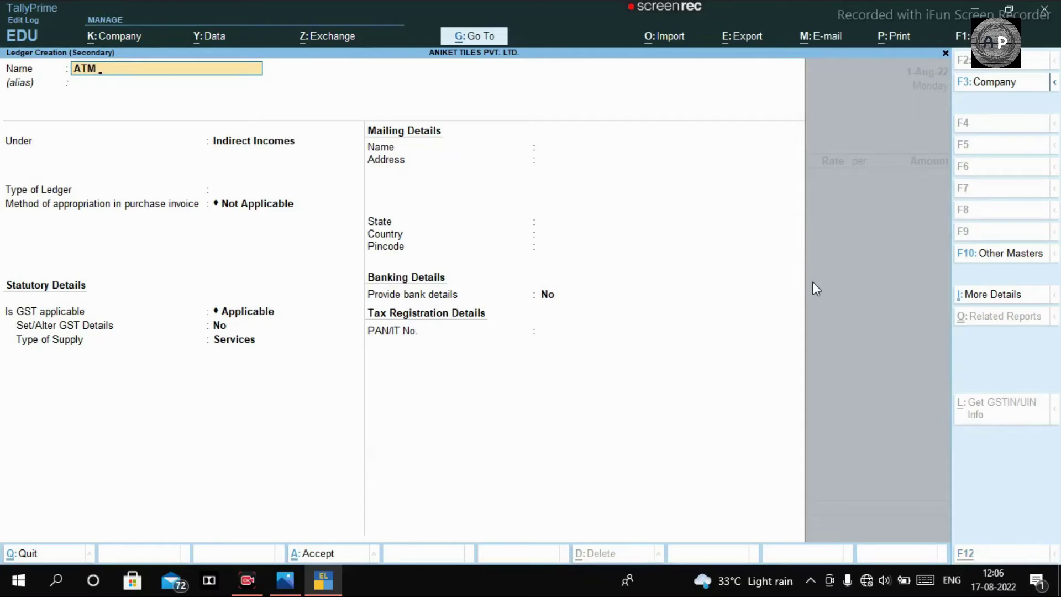
key("alt+Tab")
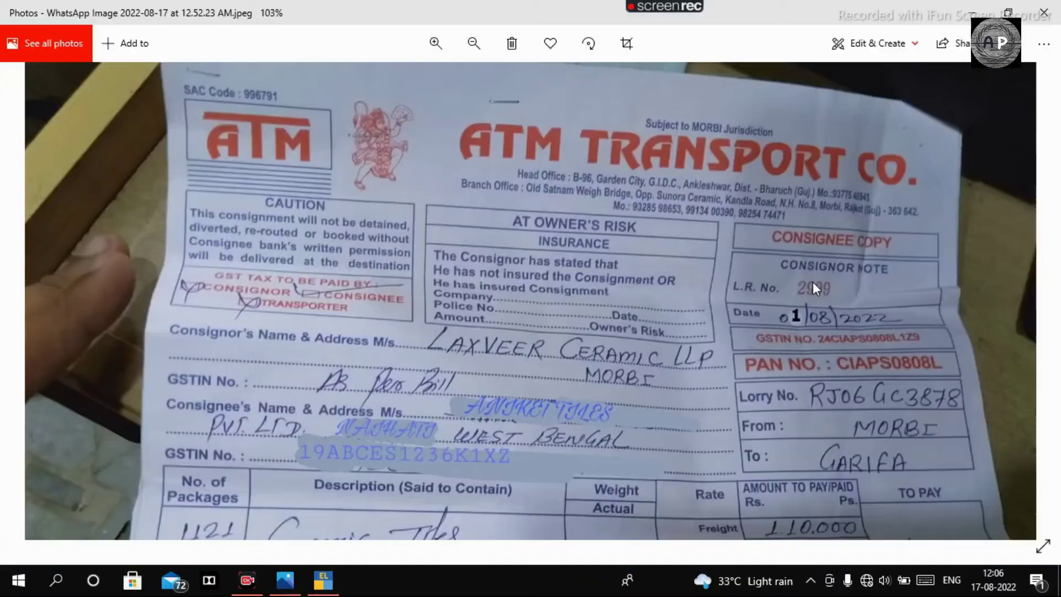
key("alt+Tab")
type("O")
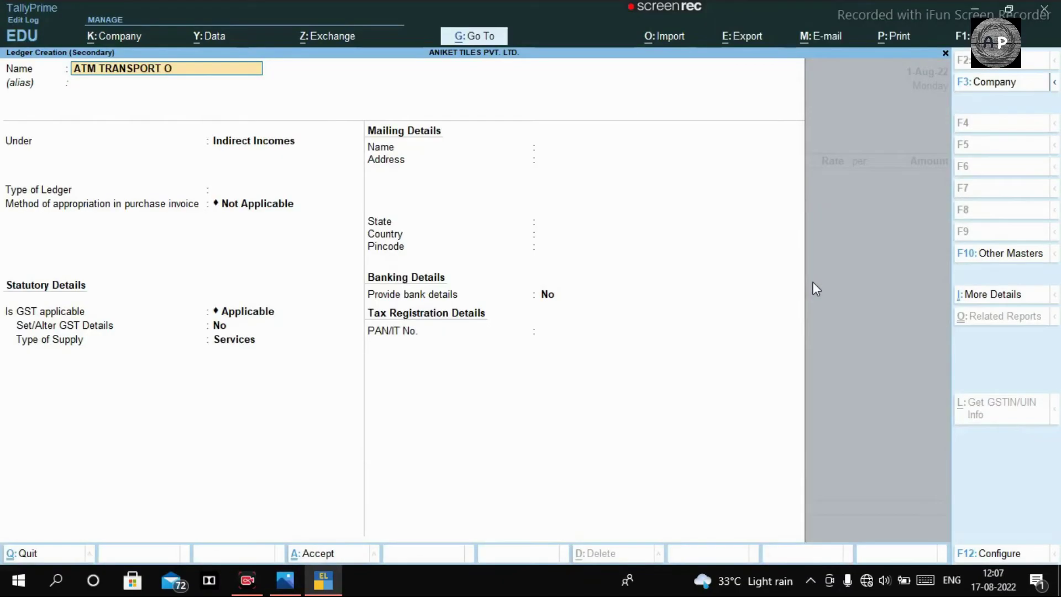
key("BackSpace")
type("CO.")
key("Return")
key("Return")
type("S")
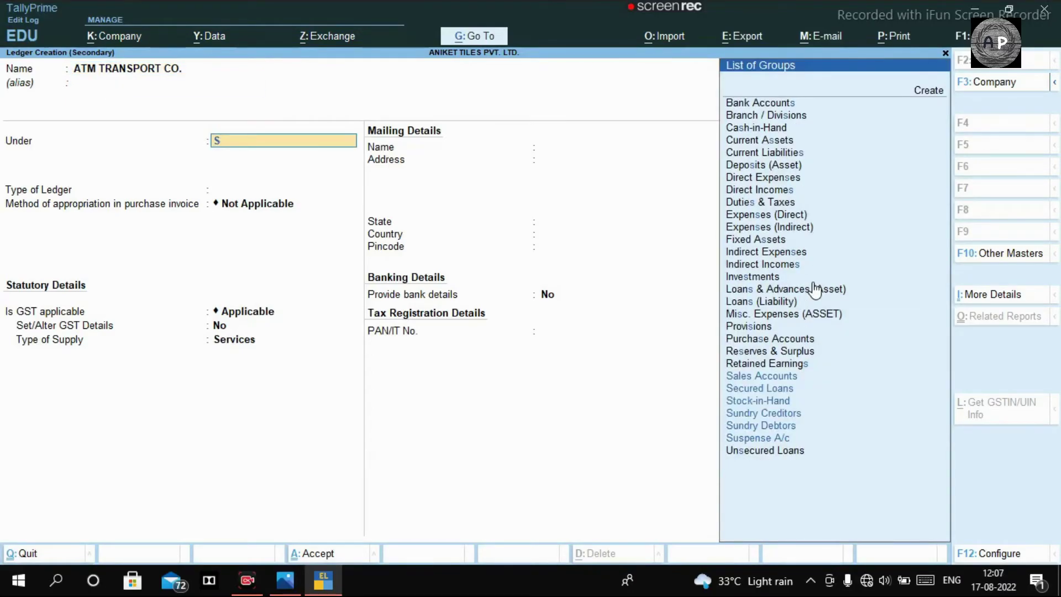
type("UND")
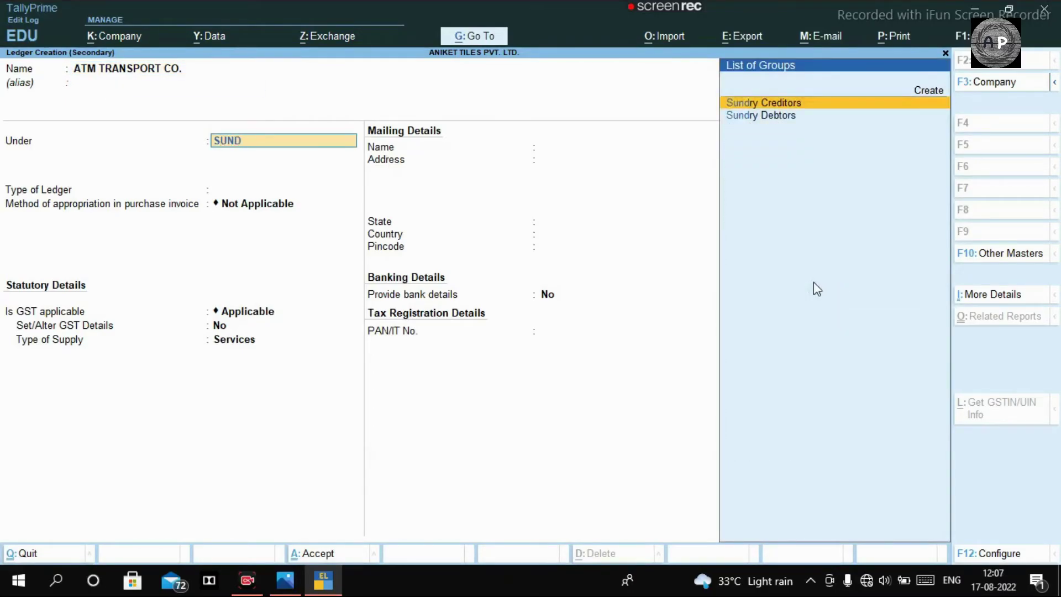
key("Return")
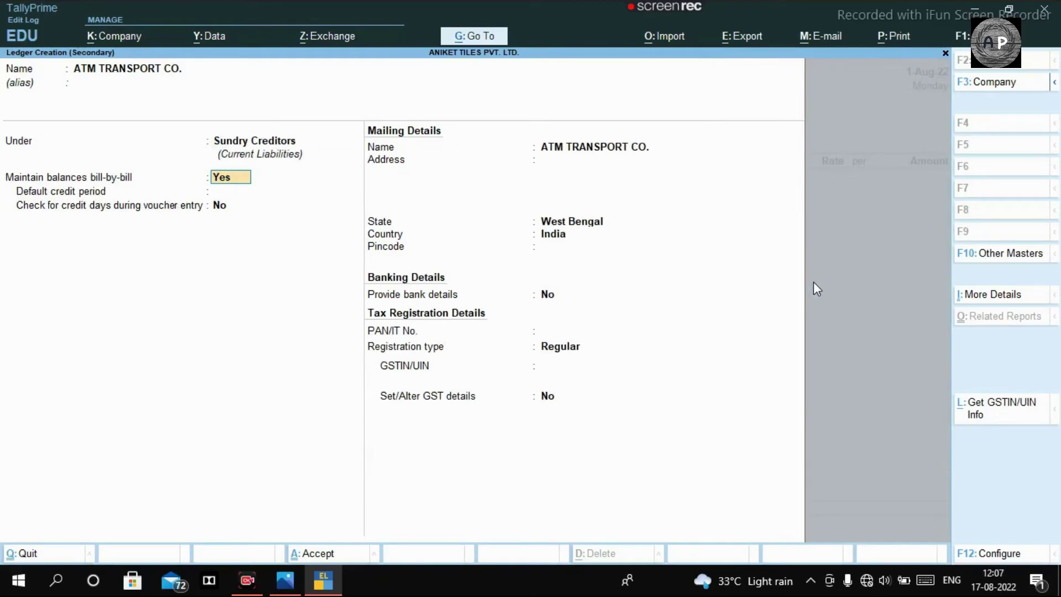
key("Return")
key("Return")
key("Return")
key("Return")
key("Return")
key("Return")
key("Return")
key("Return")
key("Return")
key("Return")
Step: Copy the transporter's GSTIN from the consignment note into the ledger and save it
key("alt+Tab")
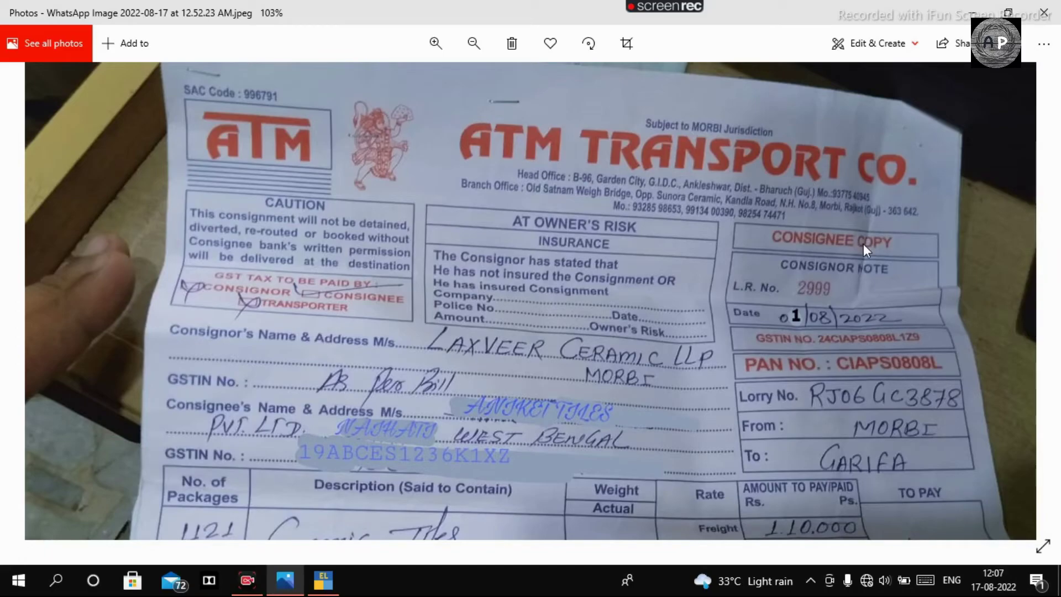
scroll(854, 370, "down", 1)
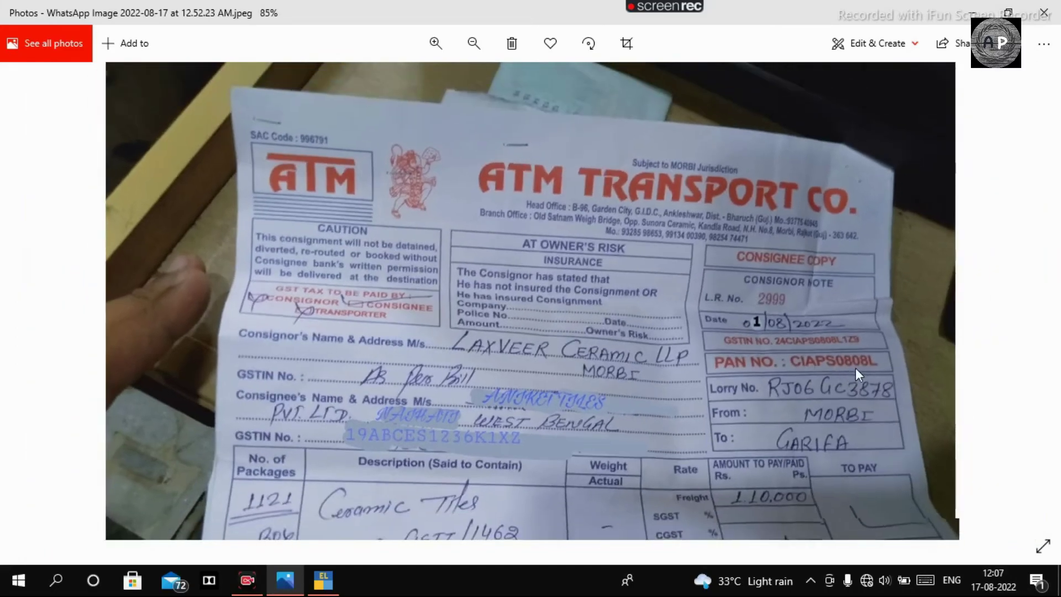
scroll(856, 366, "up", 4)
key("alt+Tab")
key("alt+Tab")
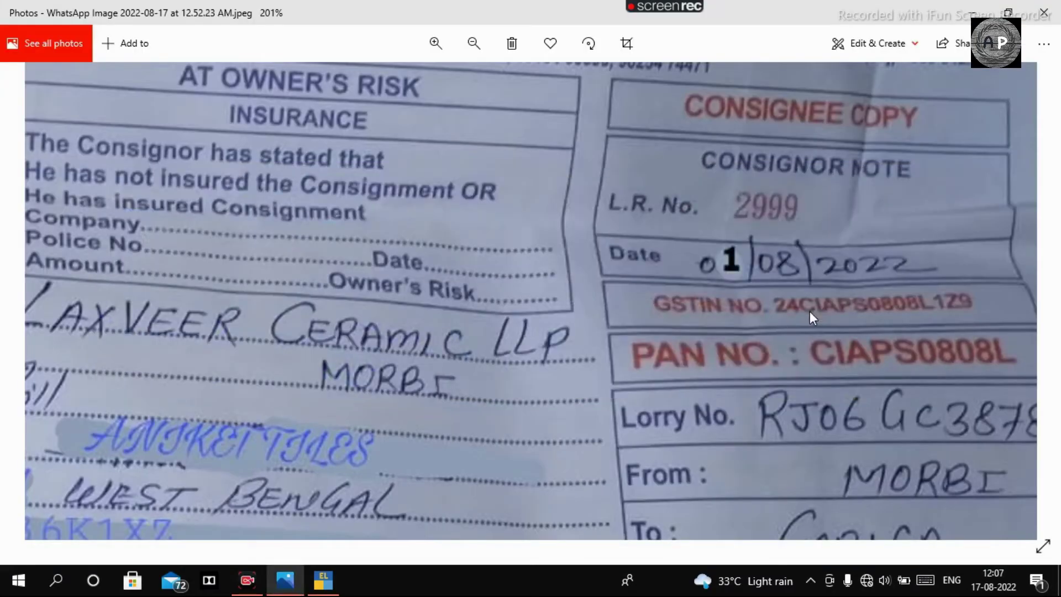
key("alt+Tab")
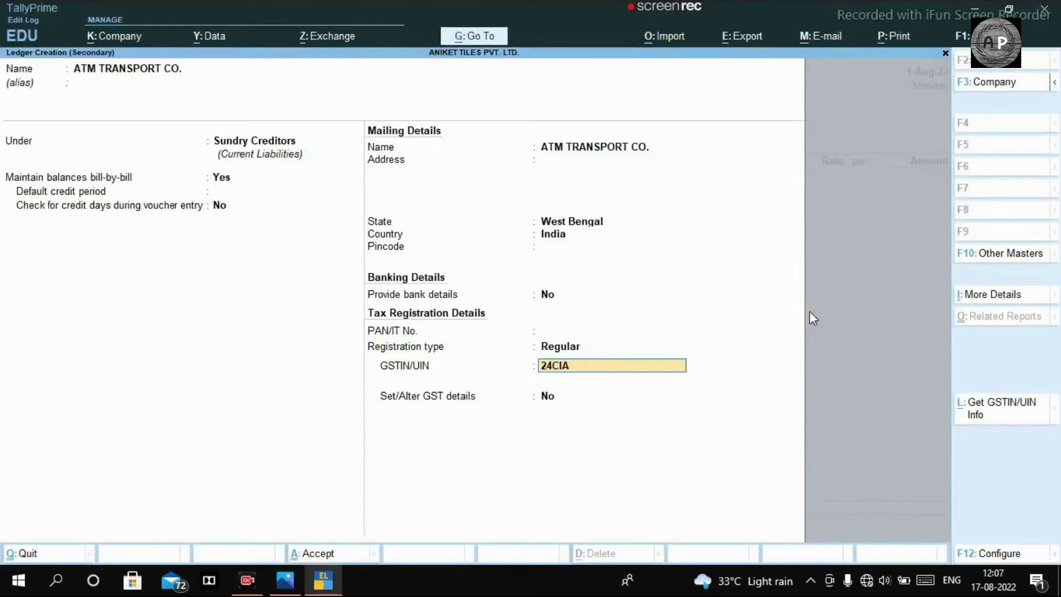
key("alt+Tab")
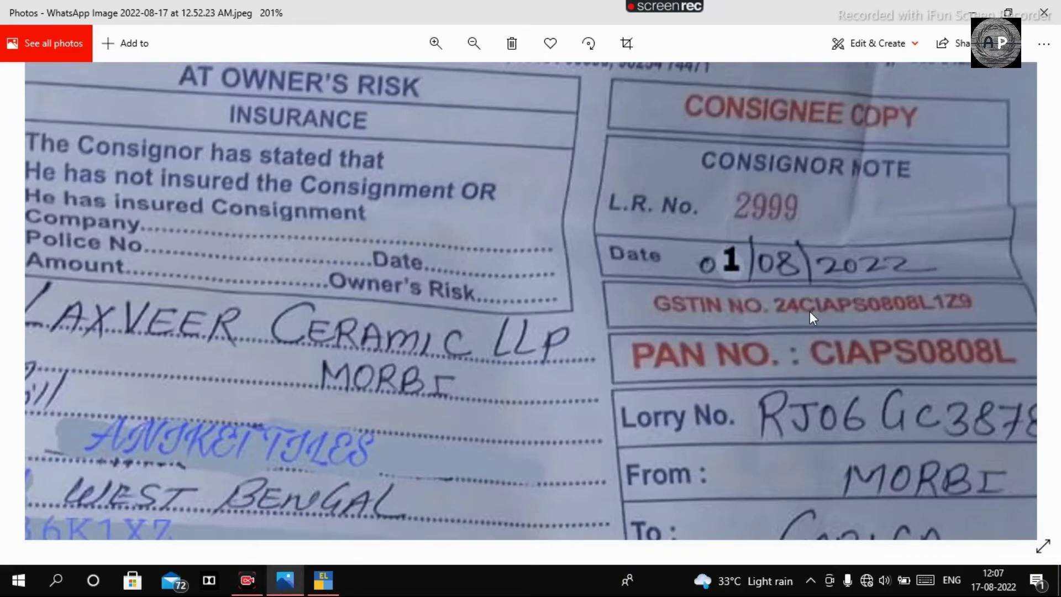
key("alt+Tab")
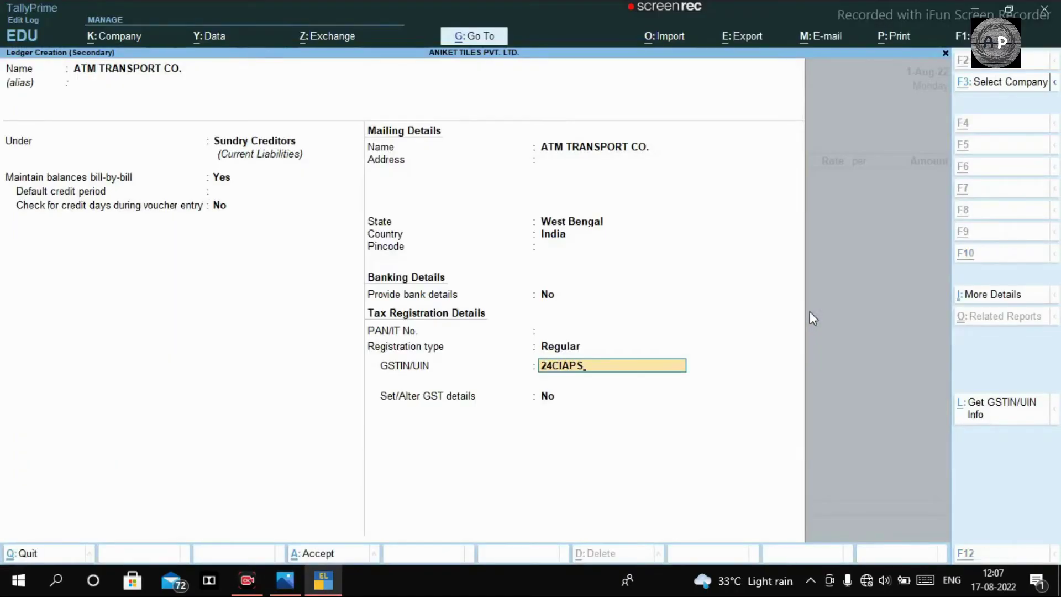
key("alt+Tab")
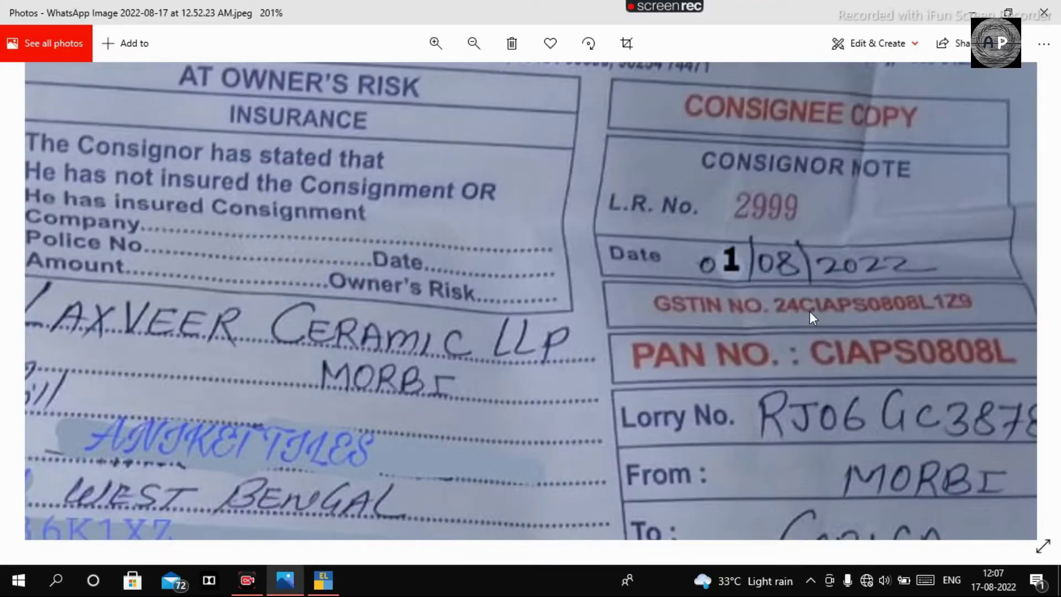
key("alt+Tab")
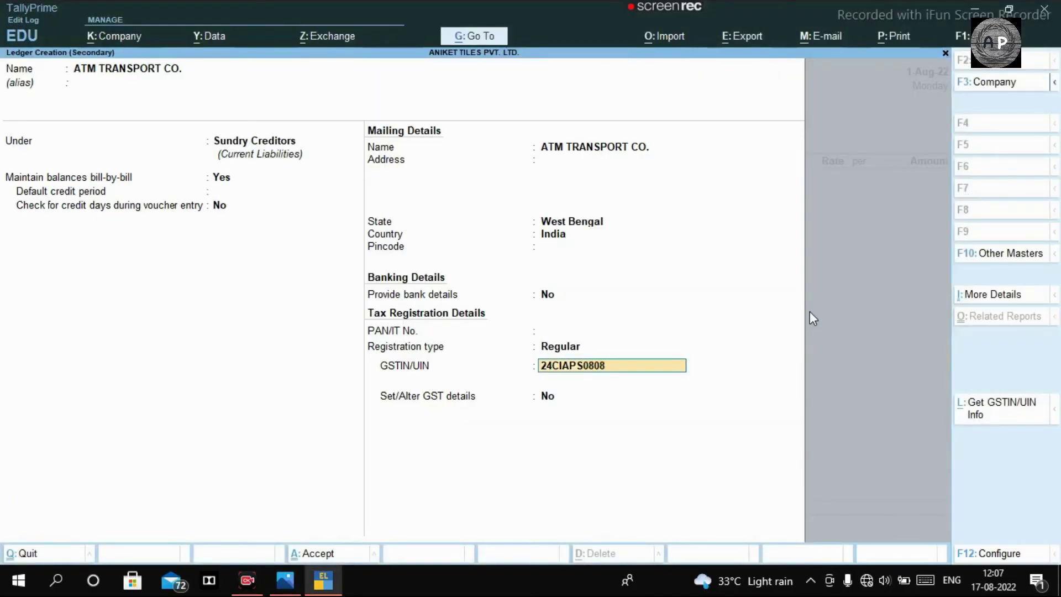
key("alt+Tab")
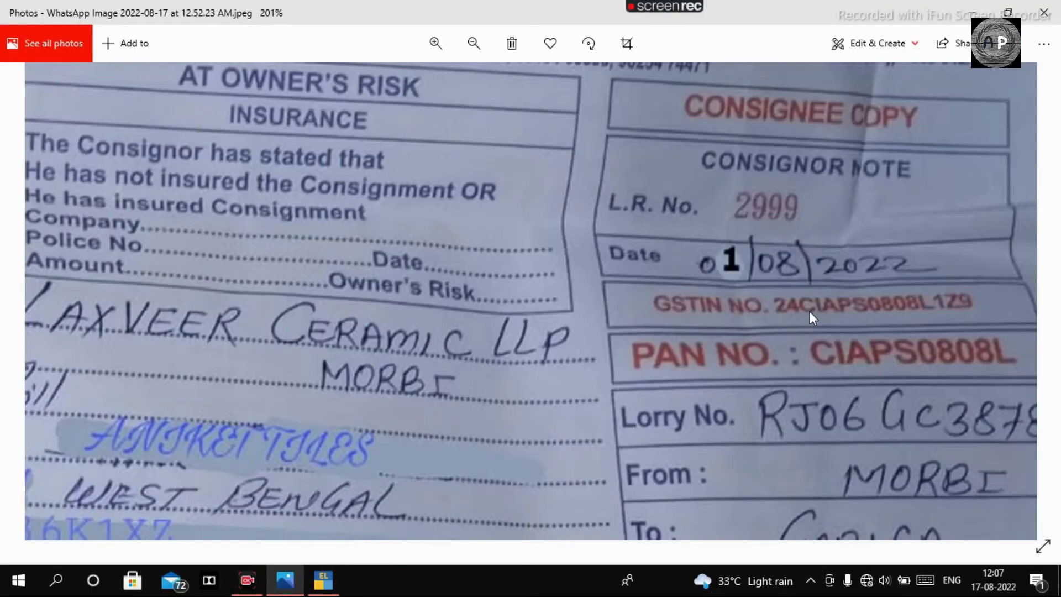
key("alt+Tab")
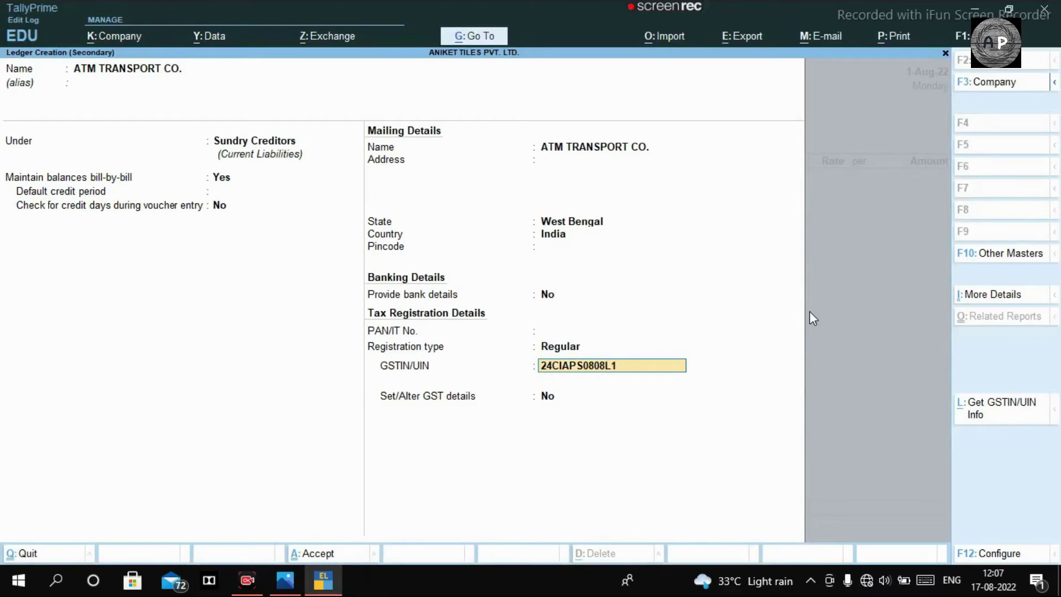
key("Return")
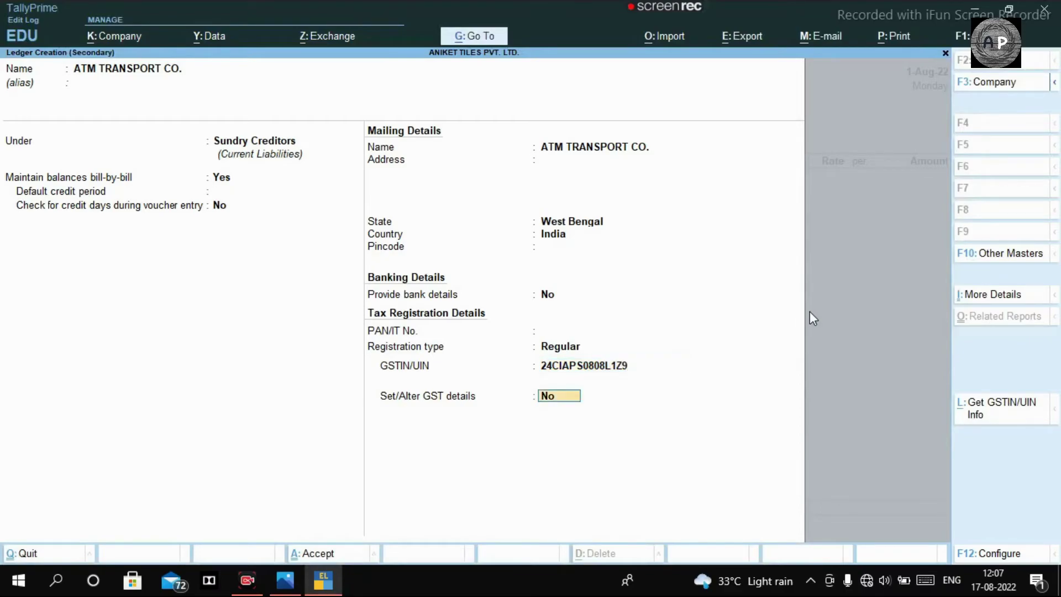
key("Return")
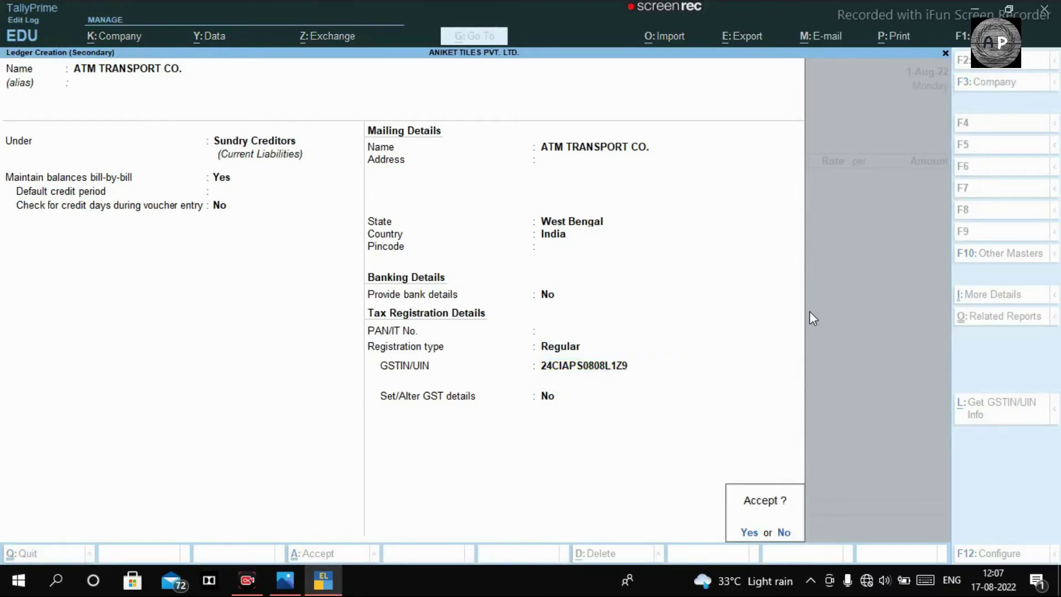
key("Return")
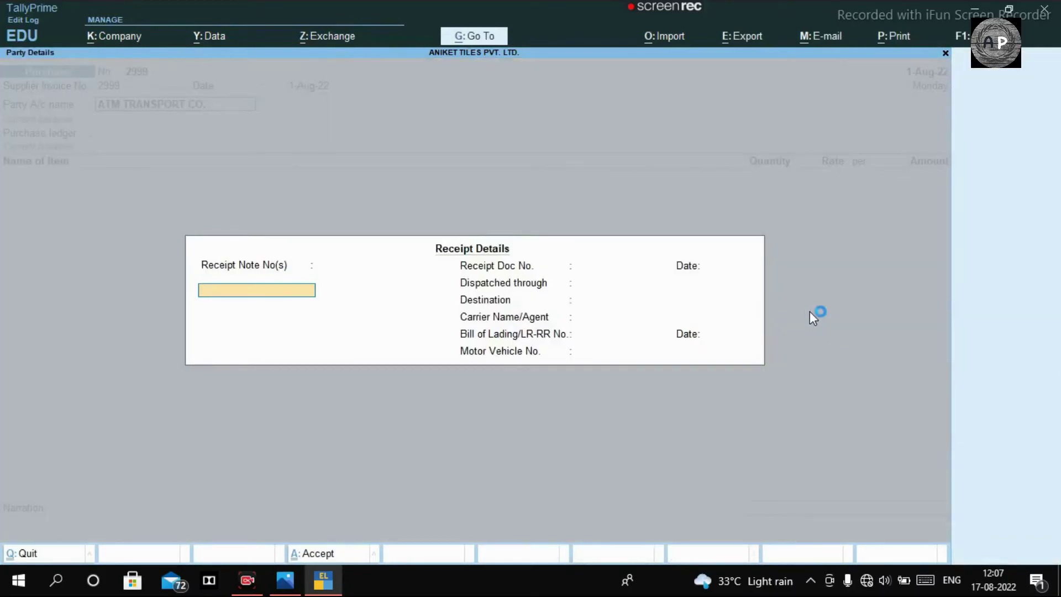
Step: Pick IGST PURCHASE as purchase ledger, then re-accept ATM TRANSPORT CO. as party
key("ctrl+a")
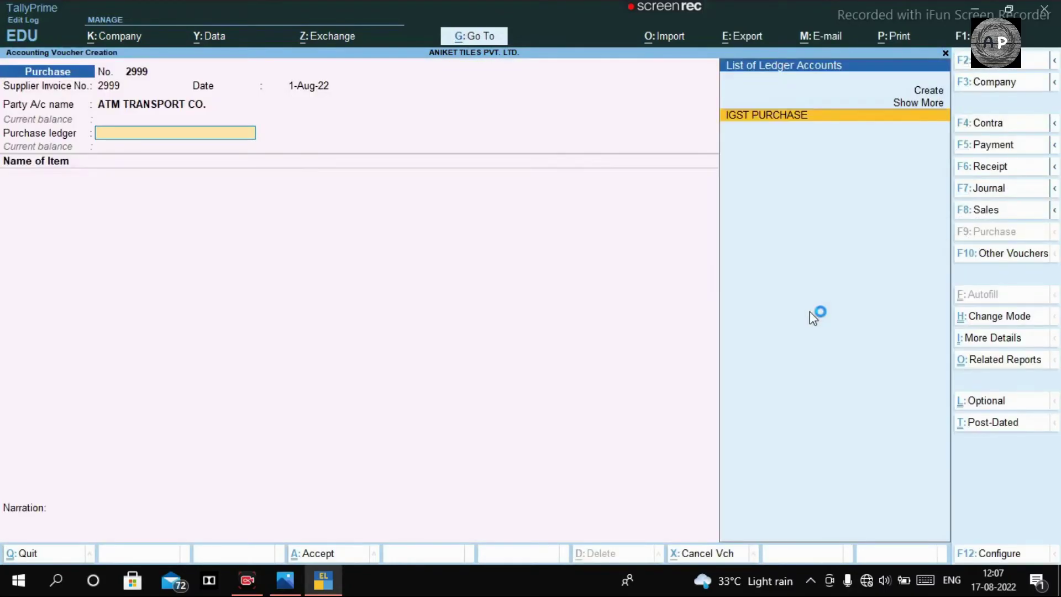
key("Return")
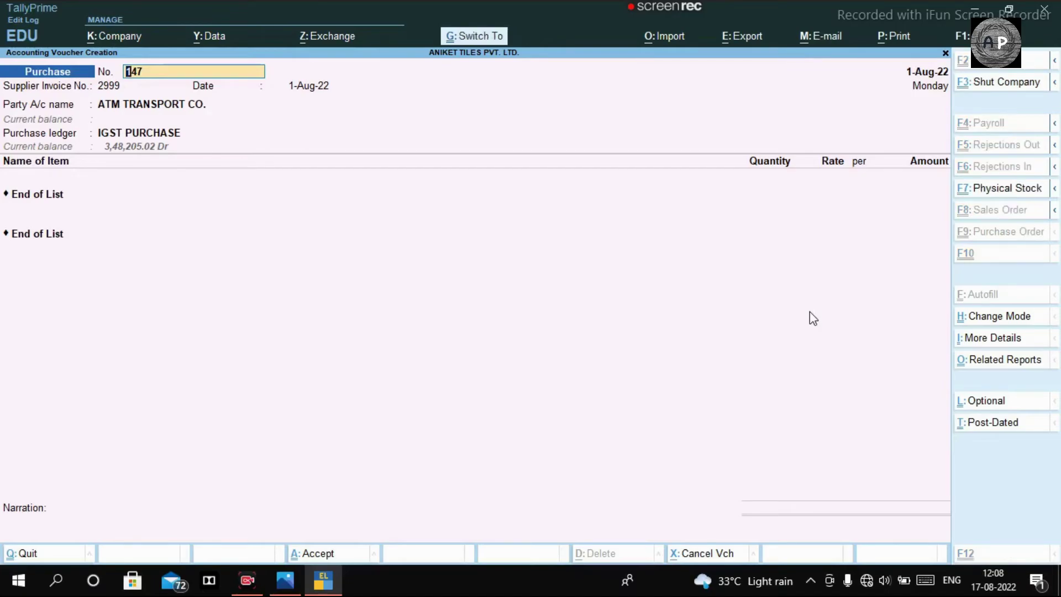
key("ctrl+a")
key("Escape")
key("Return")
key("Return")
key("Return")
key("Return")
key("Return")
key("Return")
key("Return")
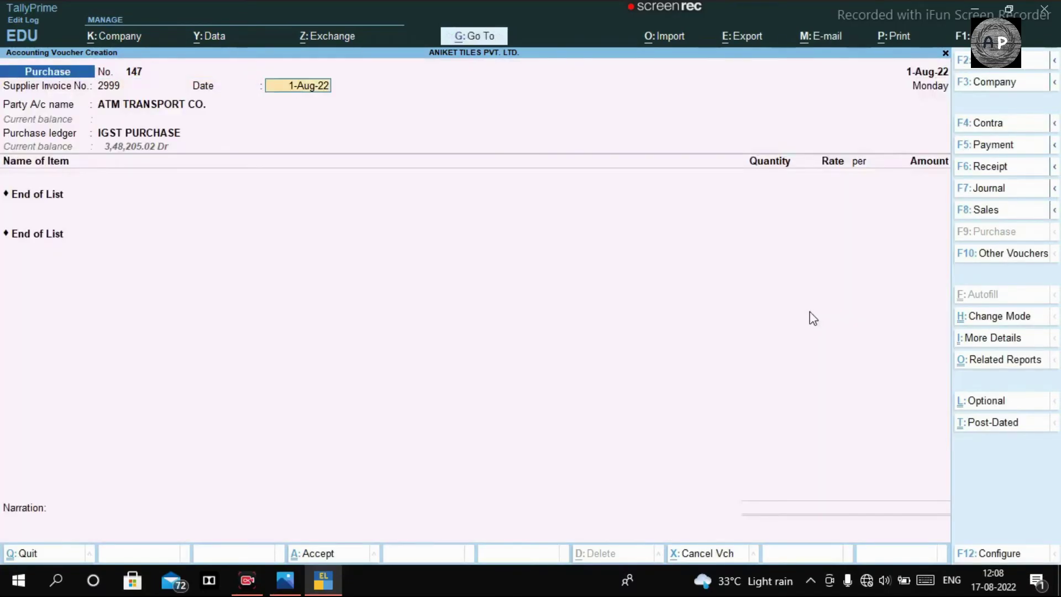
key("Return")
key("Return")
key("Return")
key("Return")
key("Return")
key("Return")
key("Return")
key("Return")
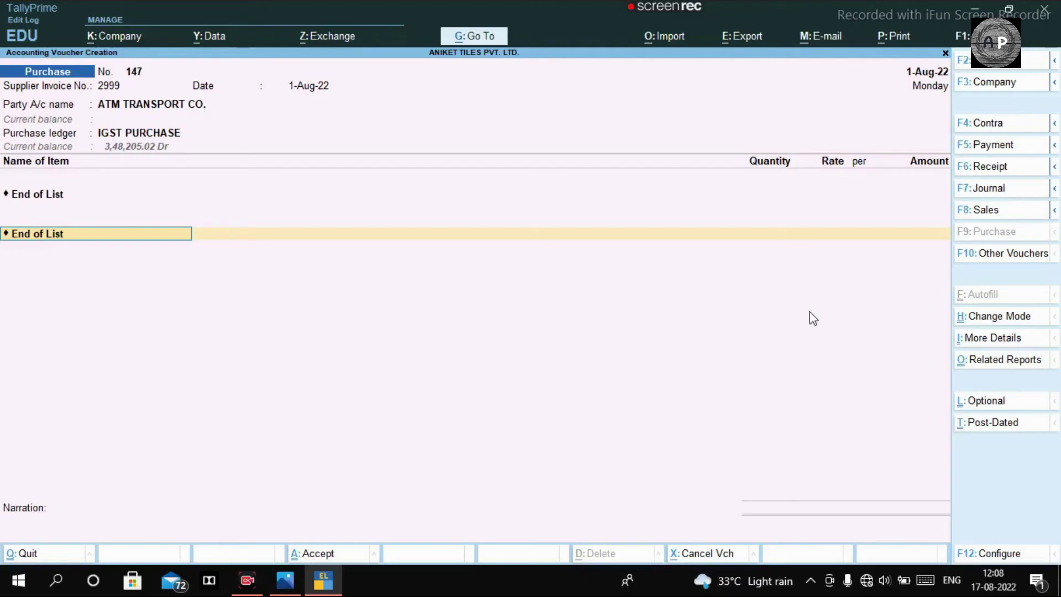
key("BackSpace")
key("BackSpace")
key("BackSpace")
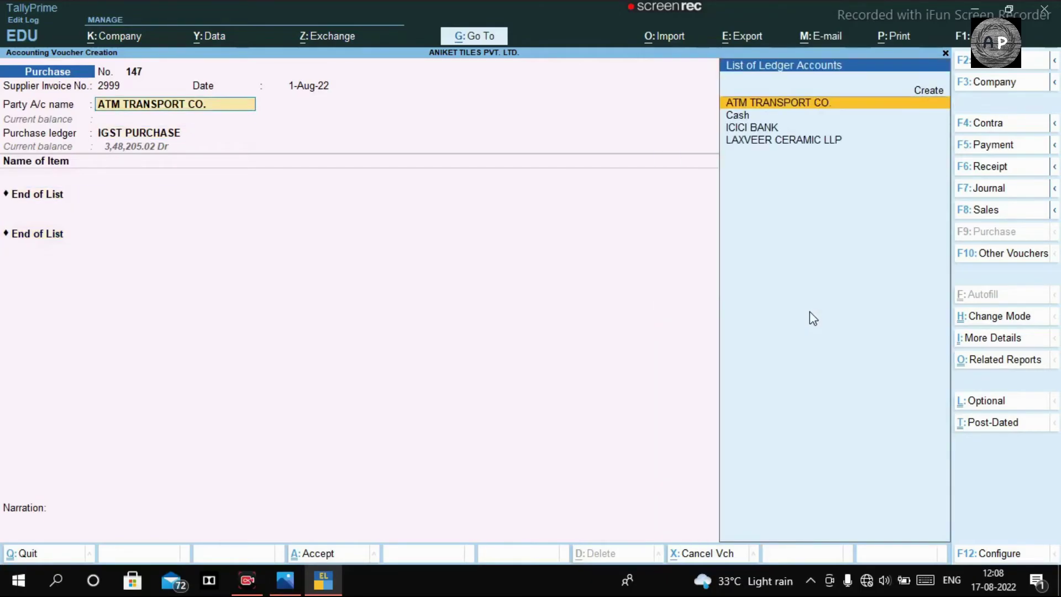
key("Return")
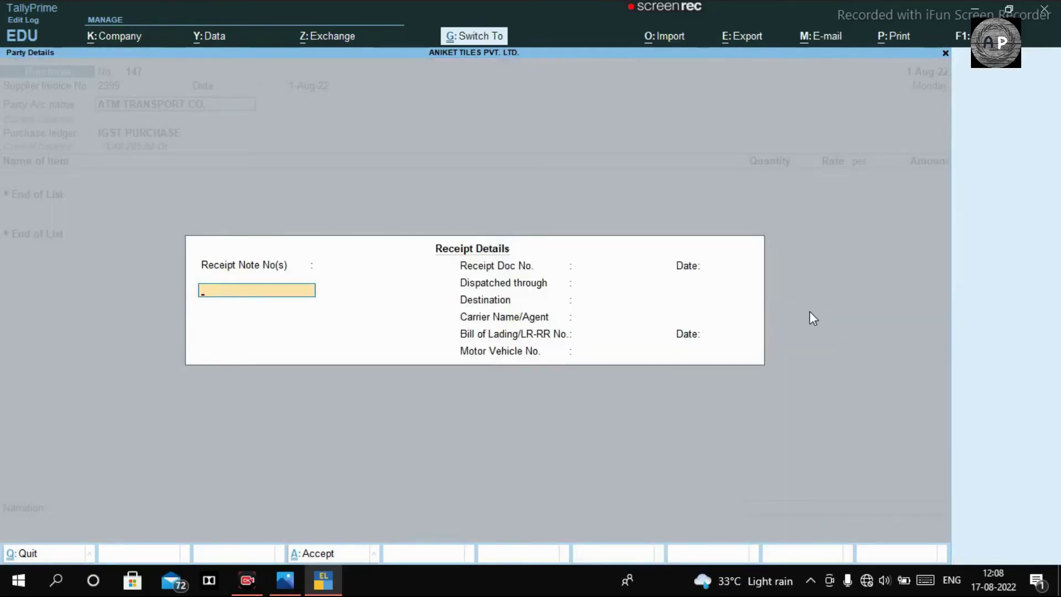
key("ctrl+a")
Step: Create a SERVICES PURCHASE ledger under Purchase Accounts and use it as purchase ledger
key("alt+c")
type("SE")
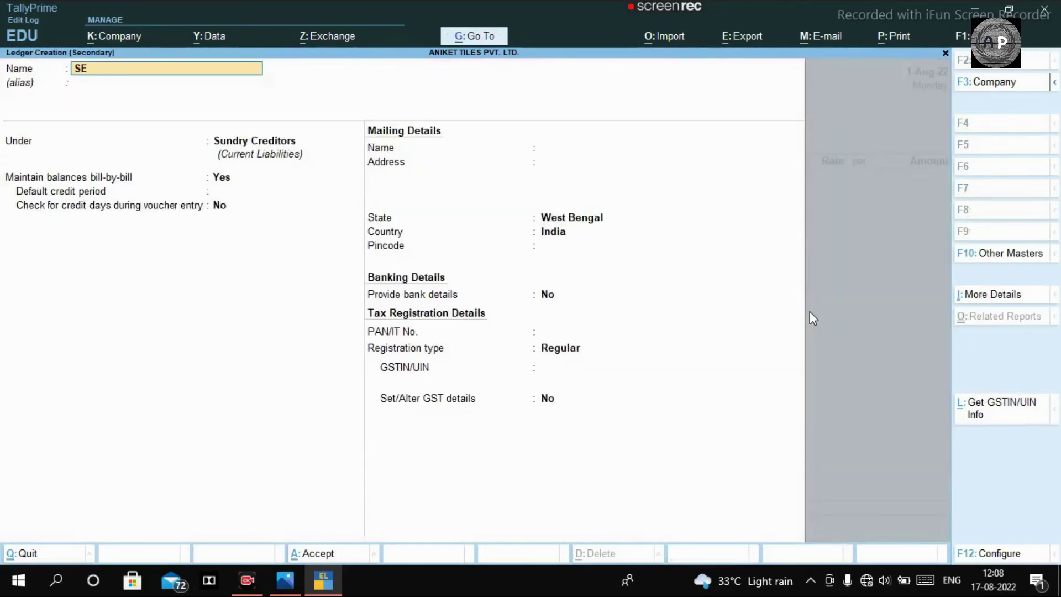
type("RVICES PURCHASE")
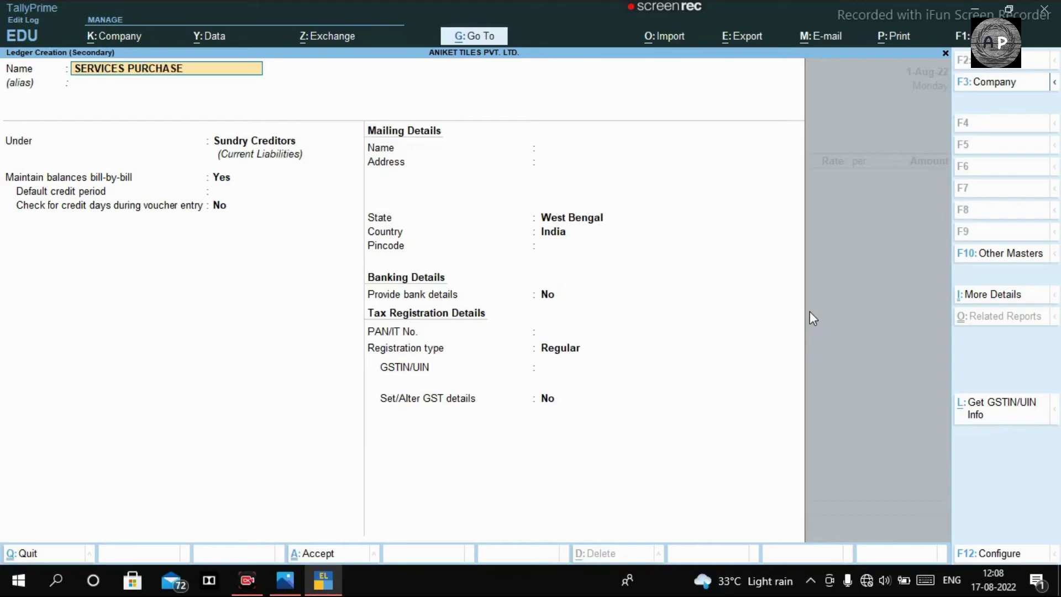
key("Return")
key("Return")
type("PURCH")
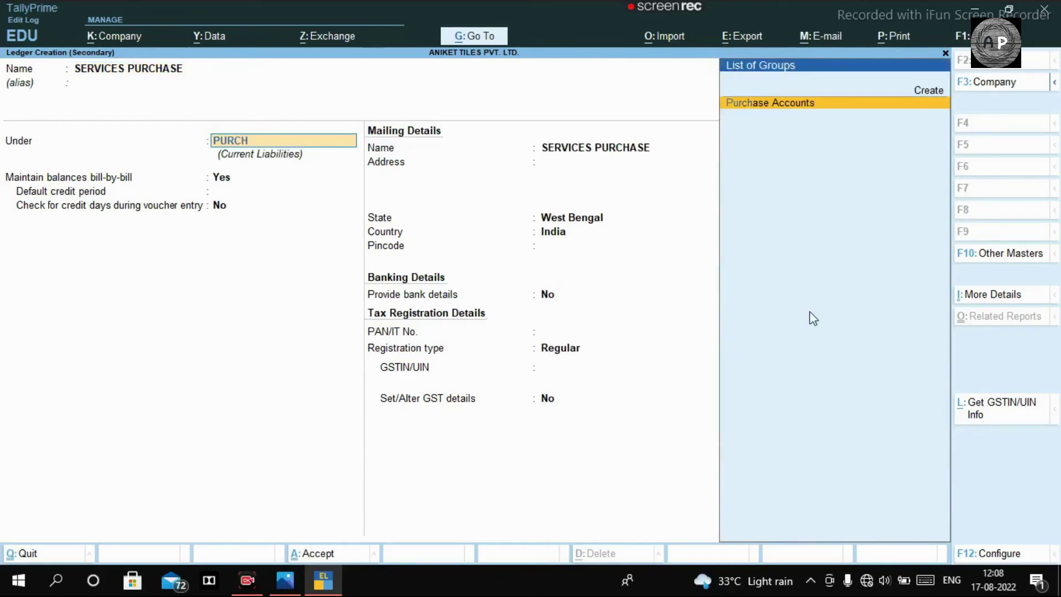
key("Return")
key("Return")
key("Return")
key("Return")
key("Return")
key("Return")
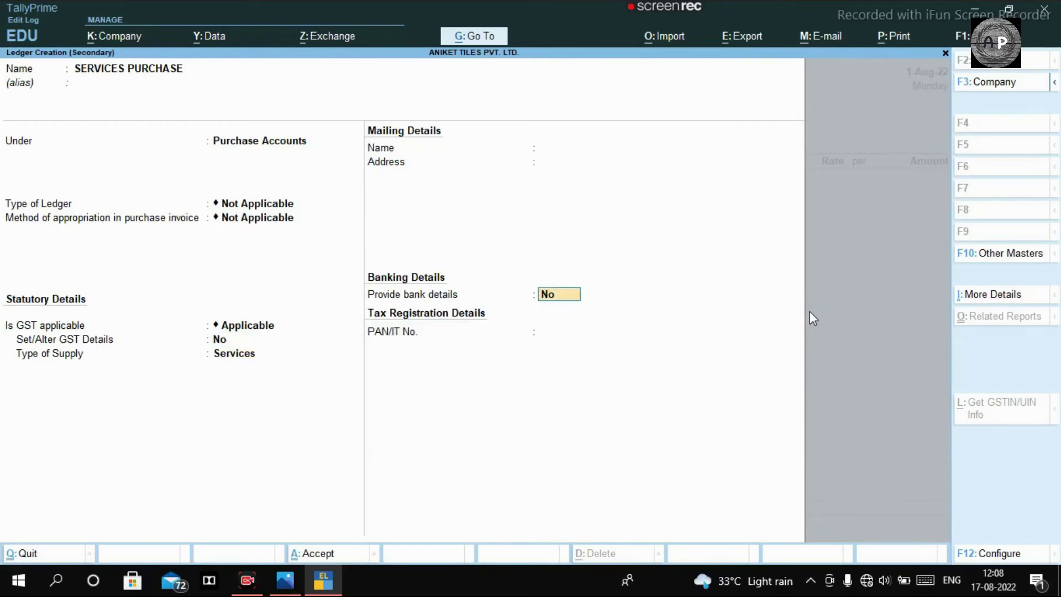
key("ctrl+a")
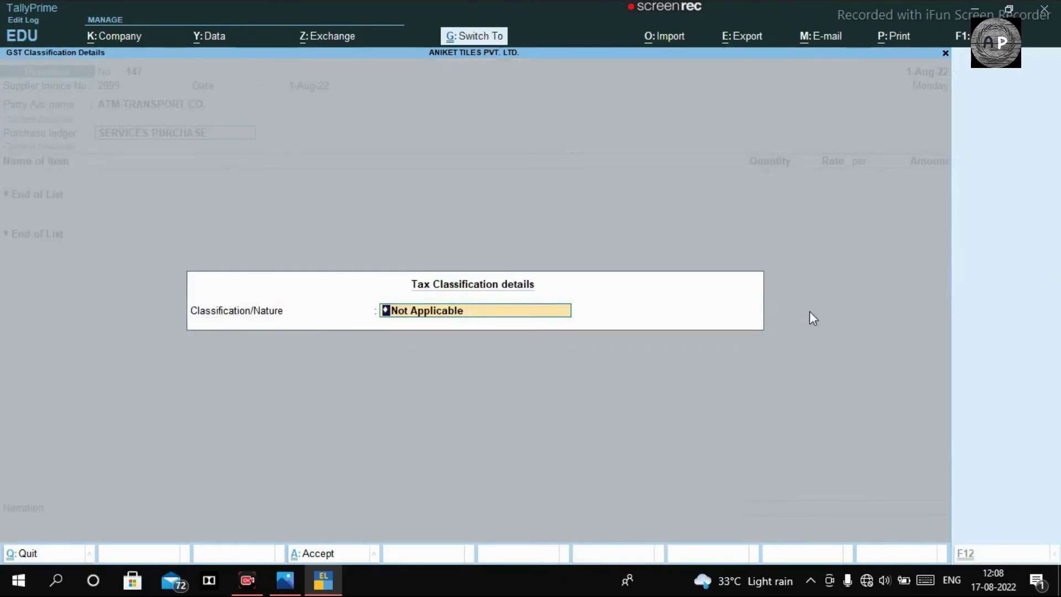
key("Return")
key("Return")
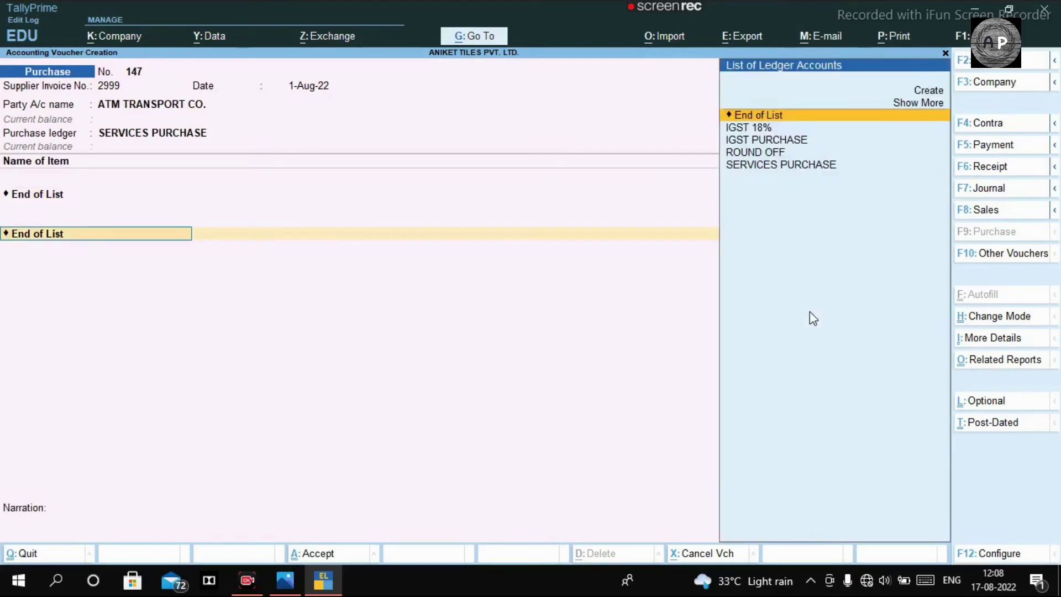
key("alt+c")
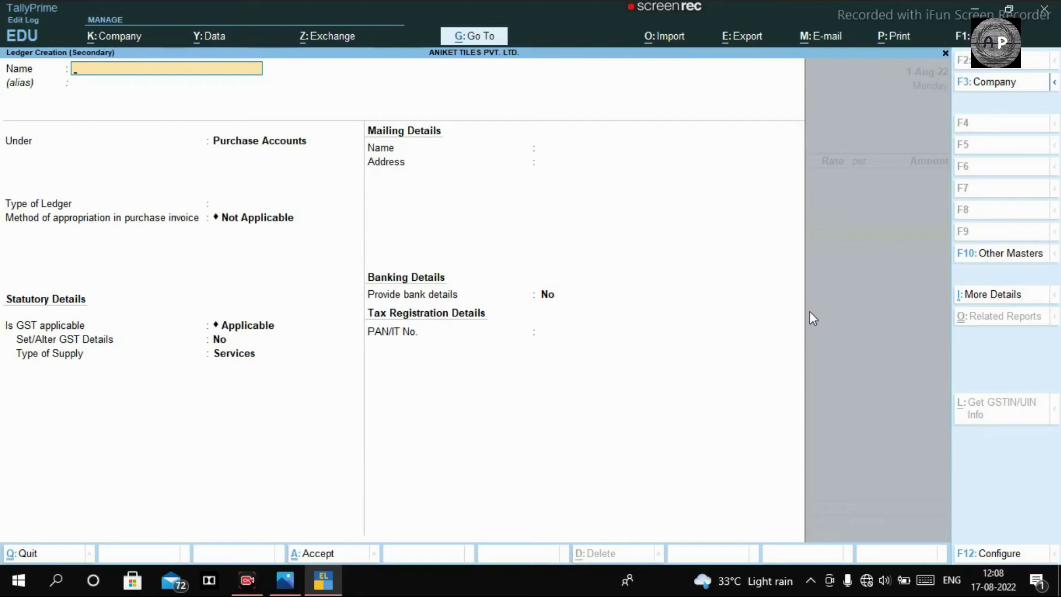
Step: Name the new ledger TRANSPORTER CHARGE under Direct Expenses, with ledger type Not Applicable
type("TRANSPORTER CHARGE")
key("Return")
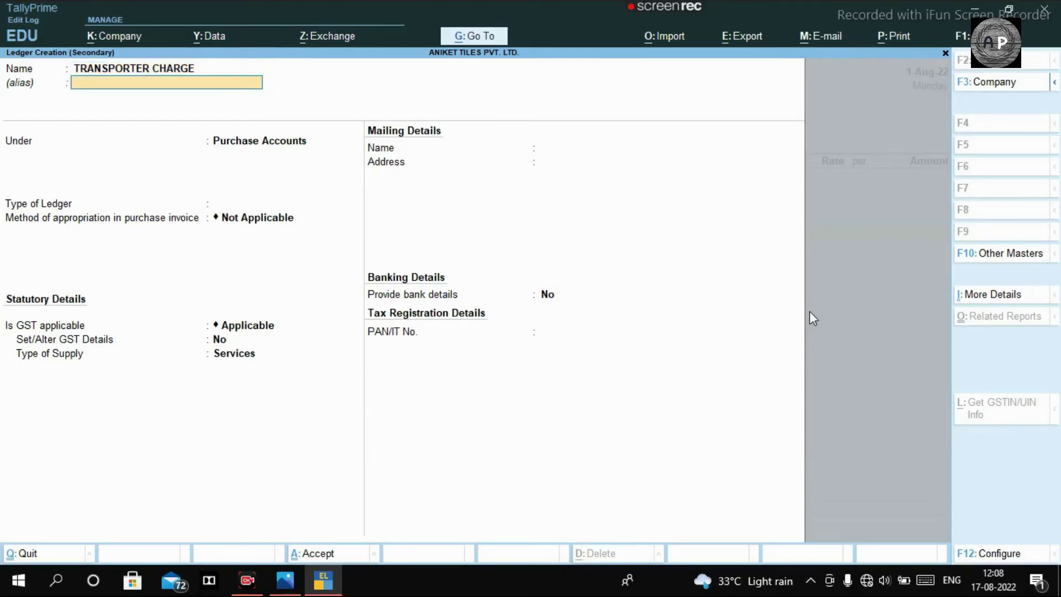
key("Return")
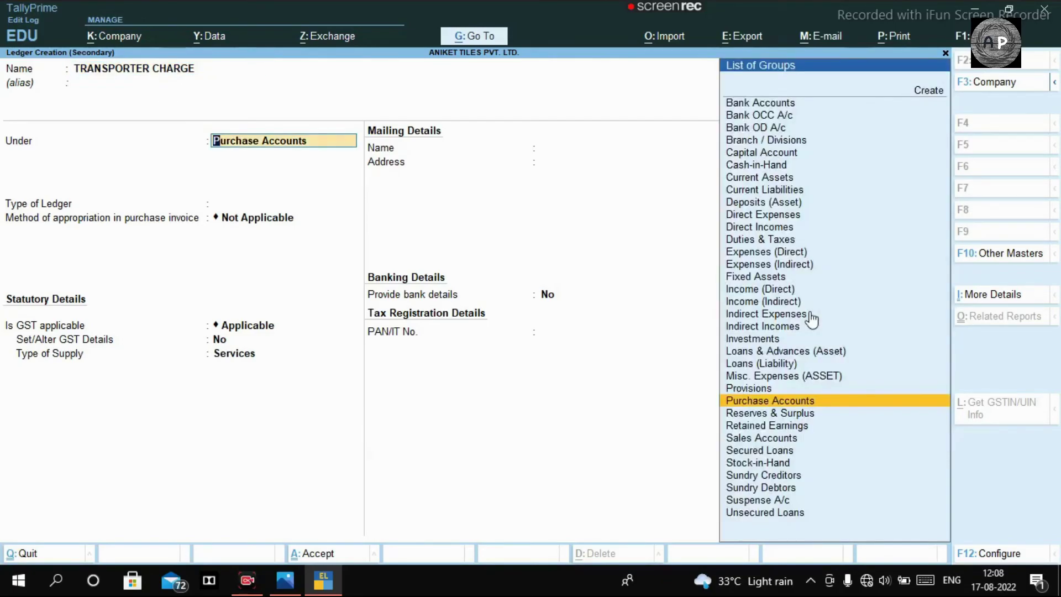
type("UND")
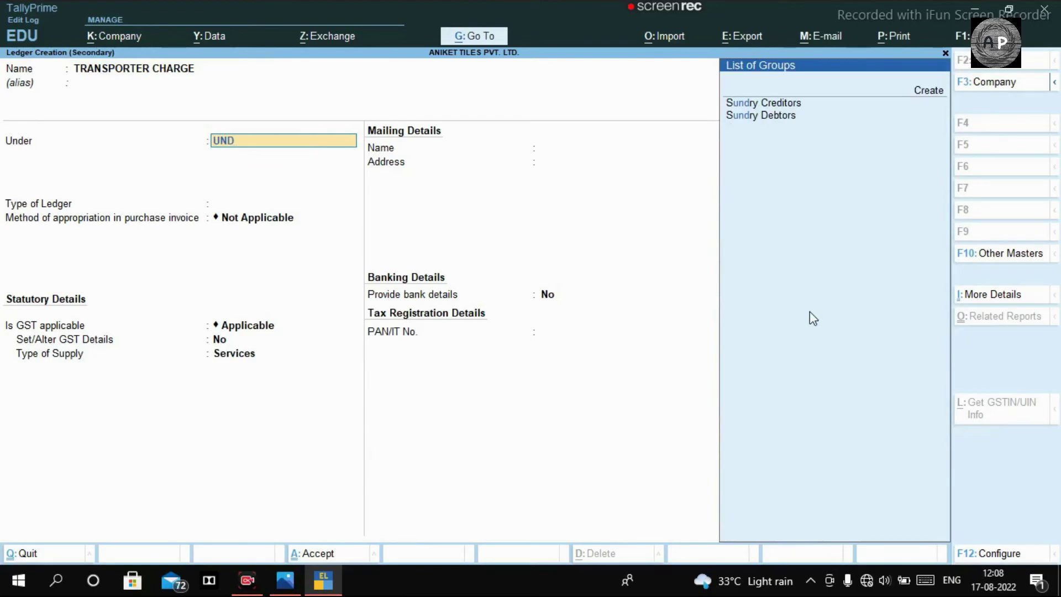
key("BackSpace")
key("BackSpace")
key("BackSpace")
type("IND")
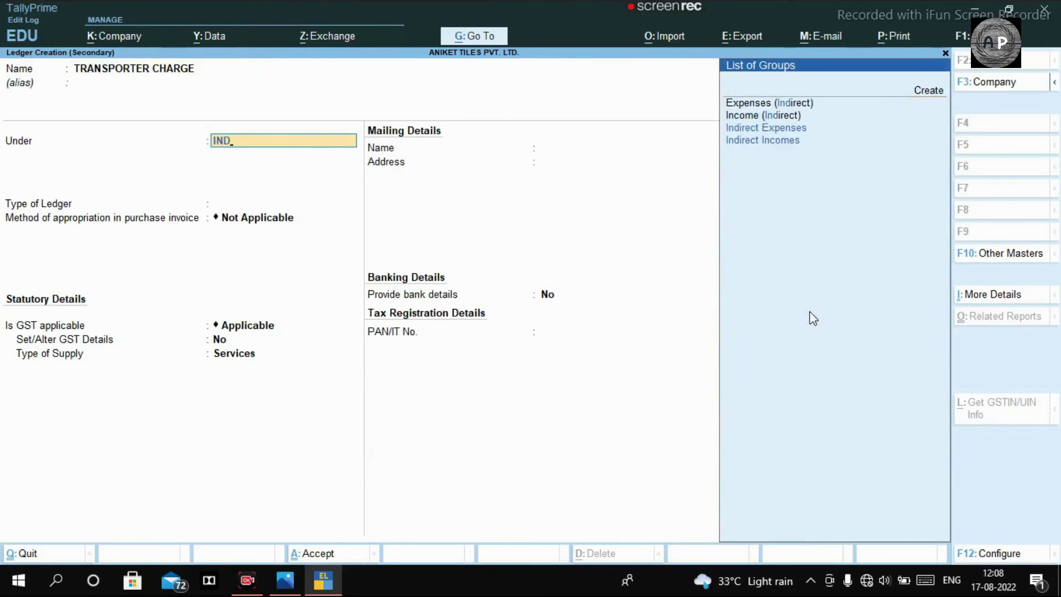
key("BackSpace")
key("BackSpace")
key("BackSpace")
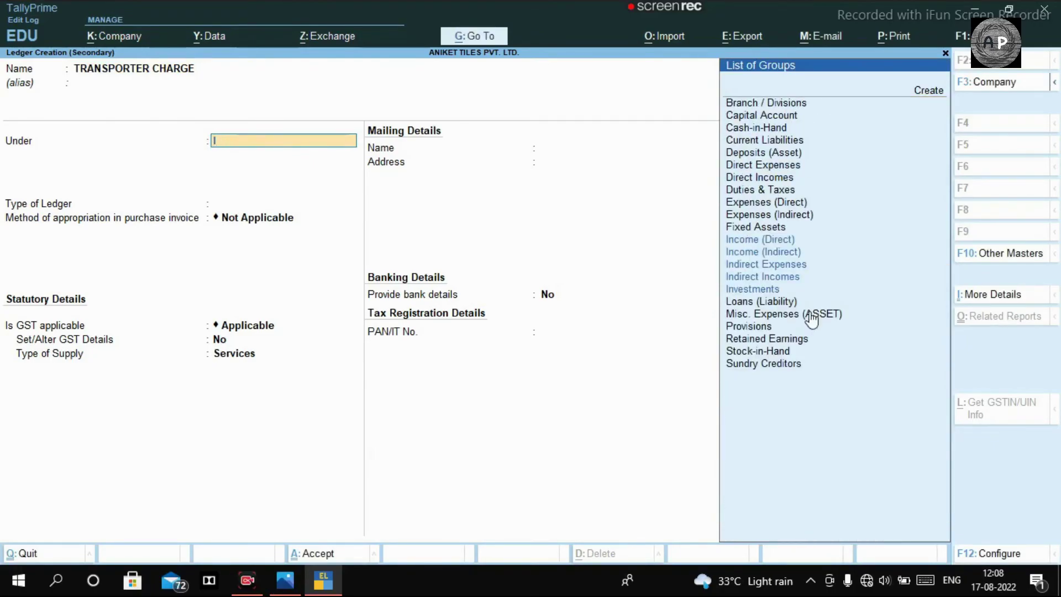
type("DIRE")
key("Down")
key("Down")
key("Down")
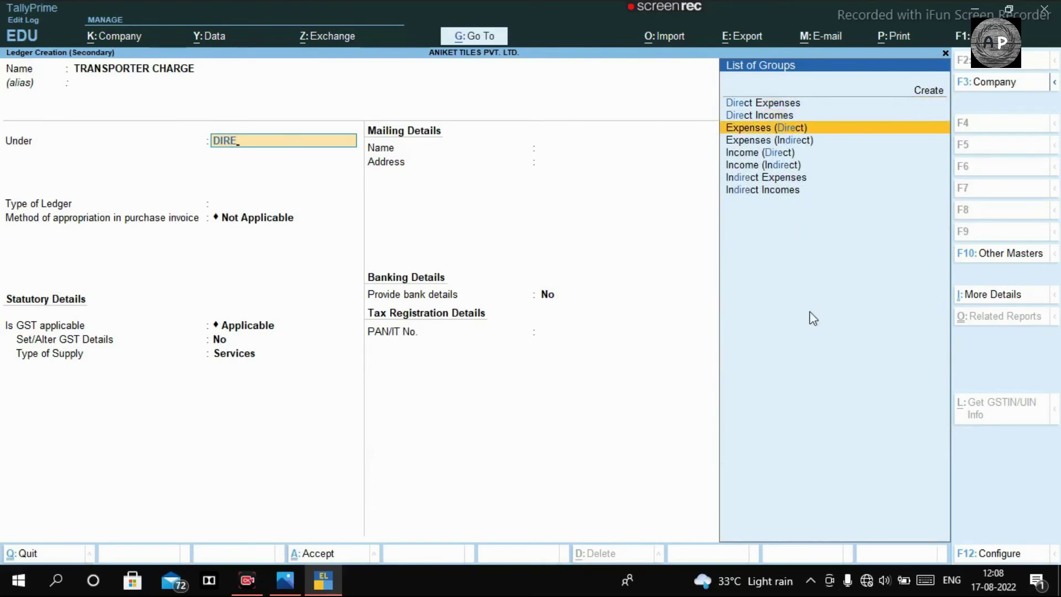
key("Return")
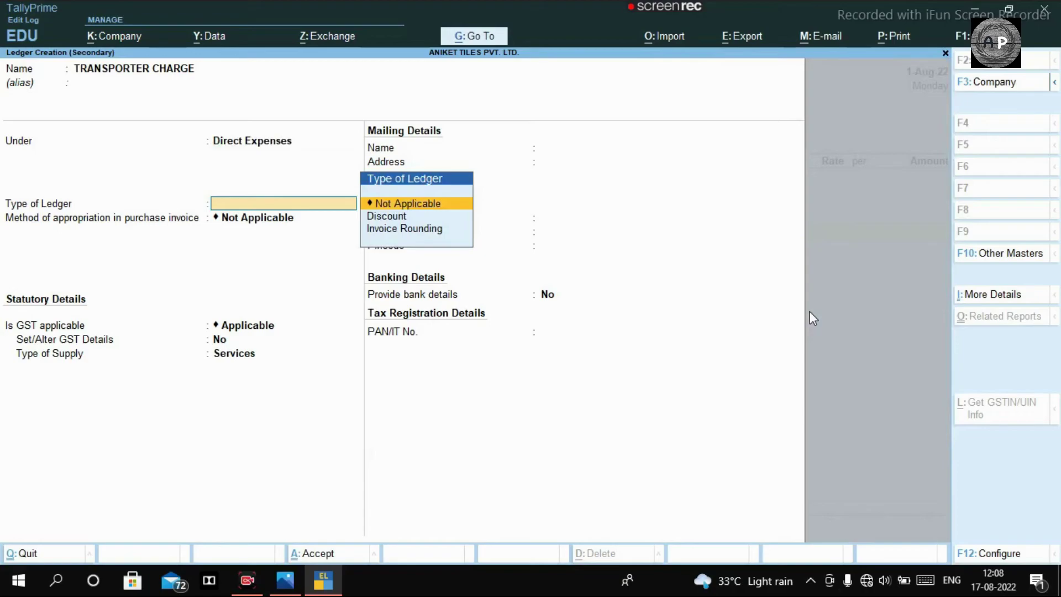
key("Return")
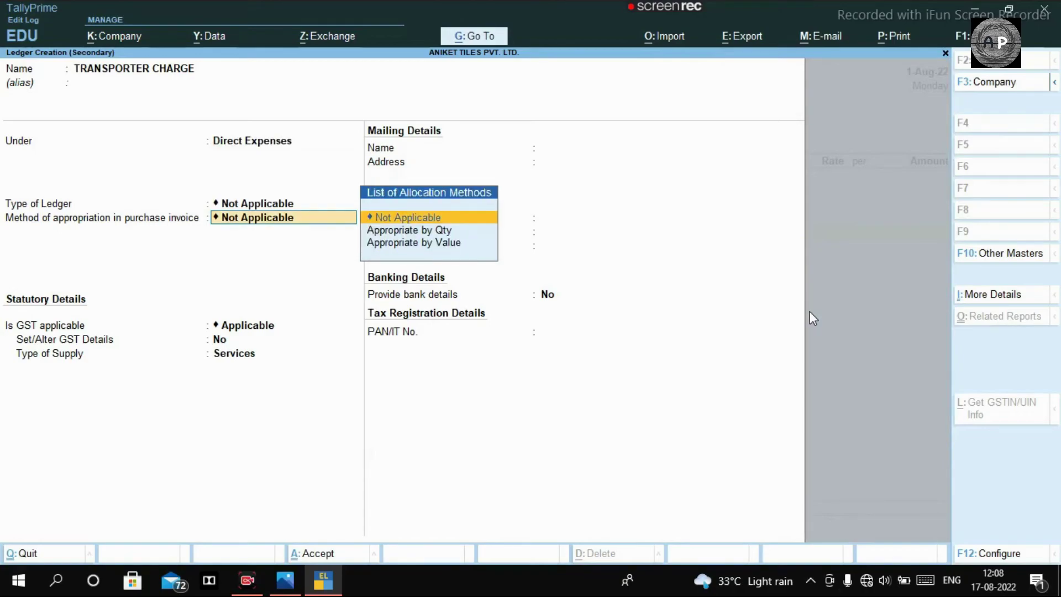
key("Return")
key("Return")
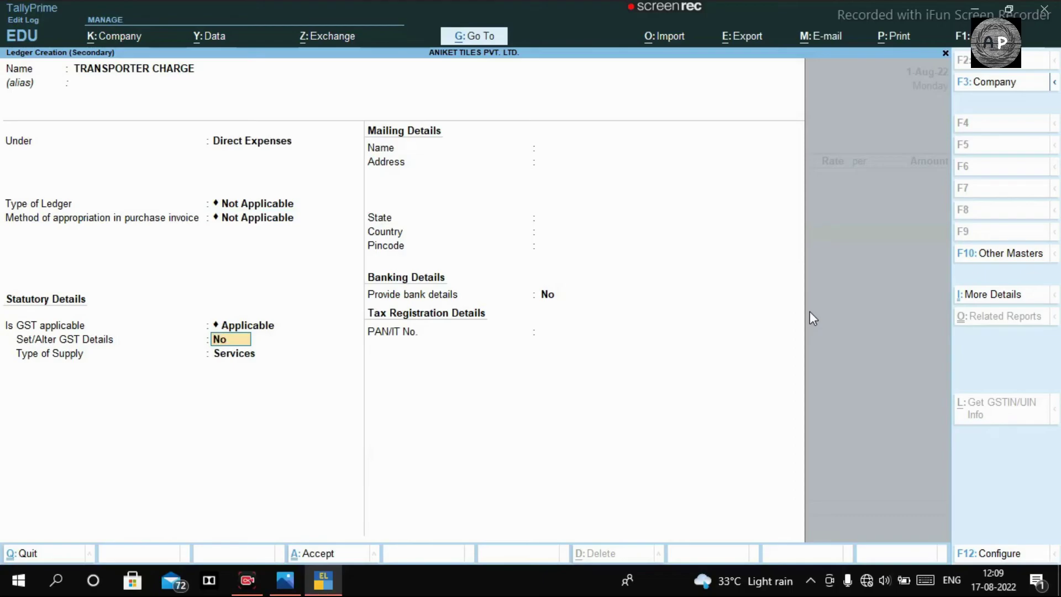
Step: Zoom around ATM Transport's consignment note to read the 1,10,000 freight and total
key("alt+Tab")
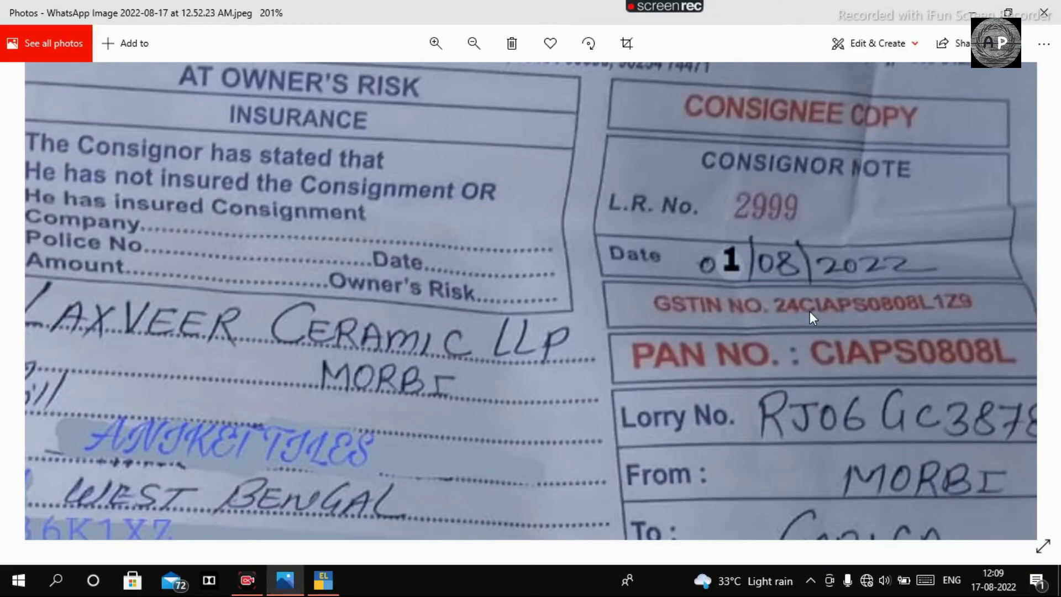
scroll(807, 377, "down", 5)
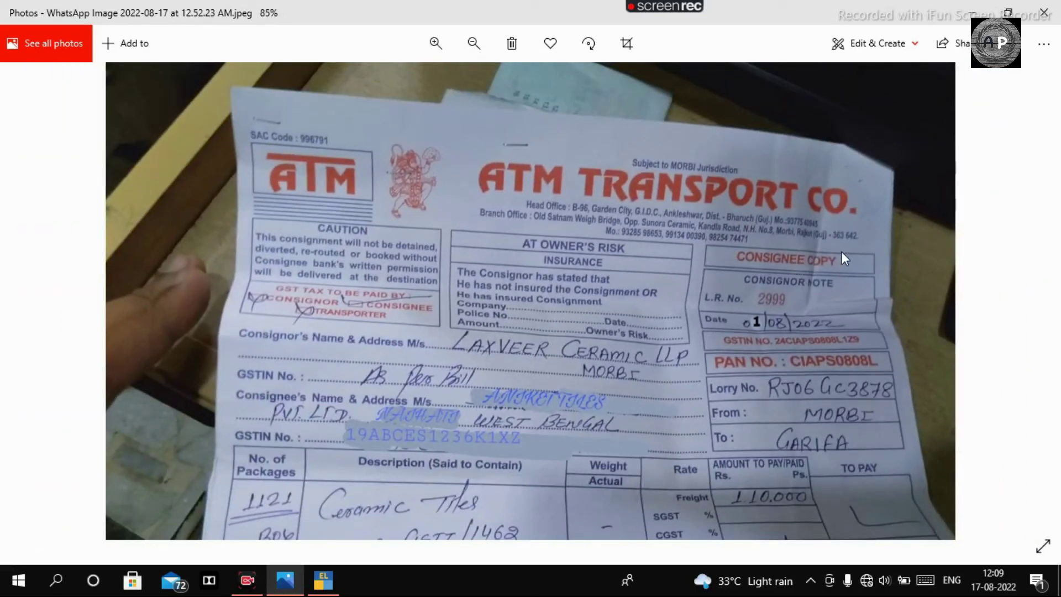
scroll(808, 345, "down", 2)
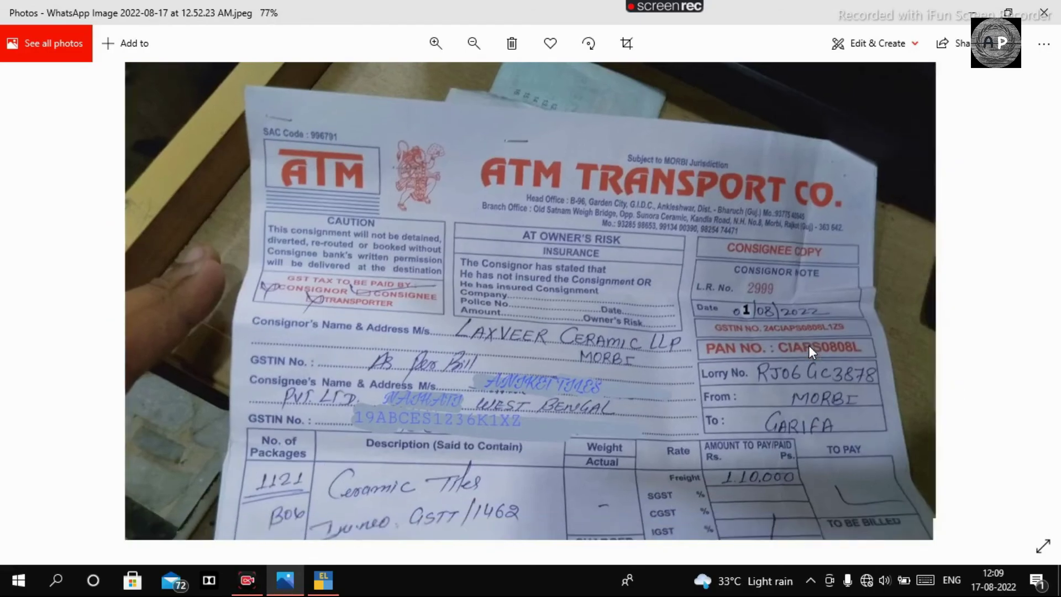
scroll(282, 218, "up", 4)
scroll(244, 184, "up", 1)
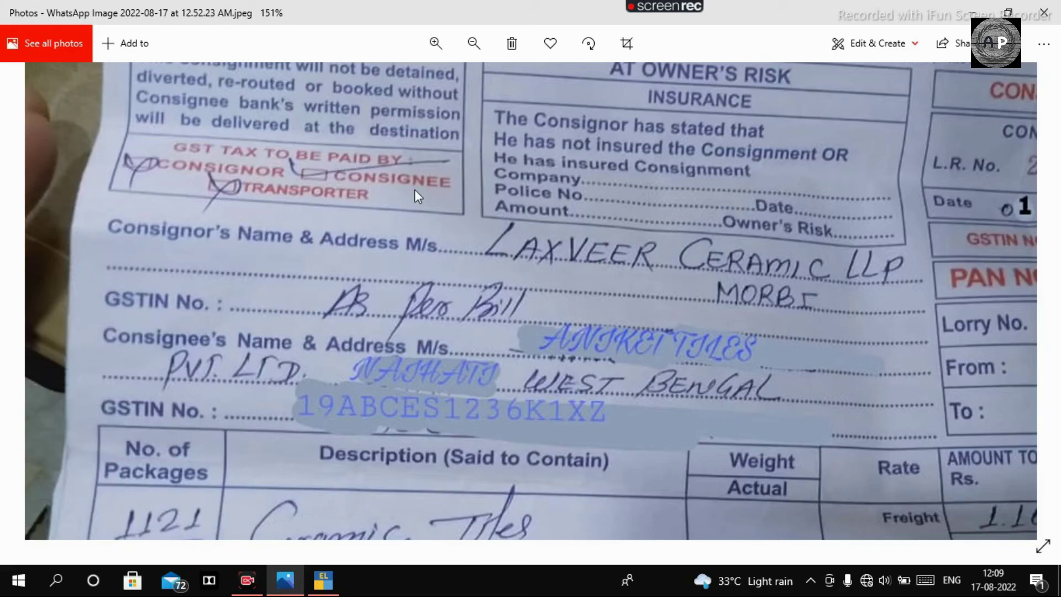
scroll(486, 201, "down", 4)
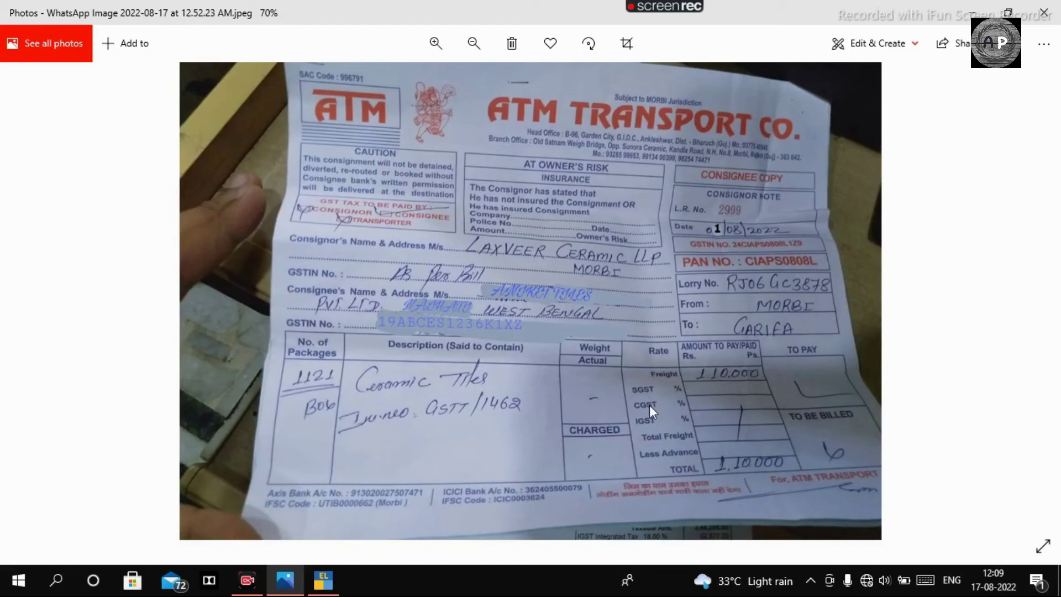
Step: Finish the new TRANSPORTER CHARGE ledger, keeping Services as supply type, and save it
key("alt+Tab")
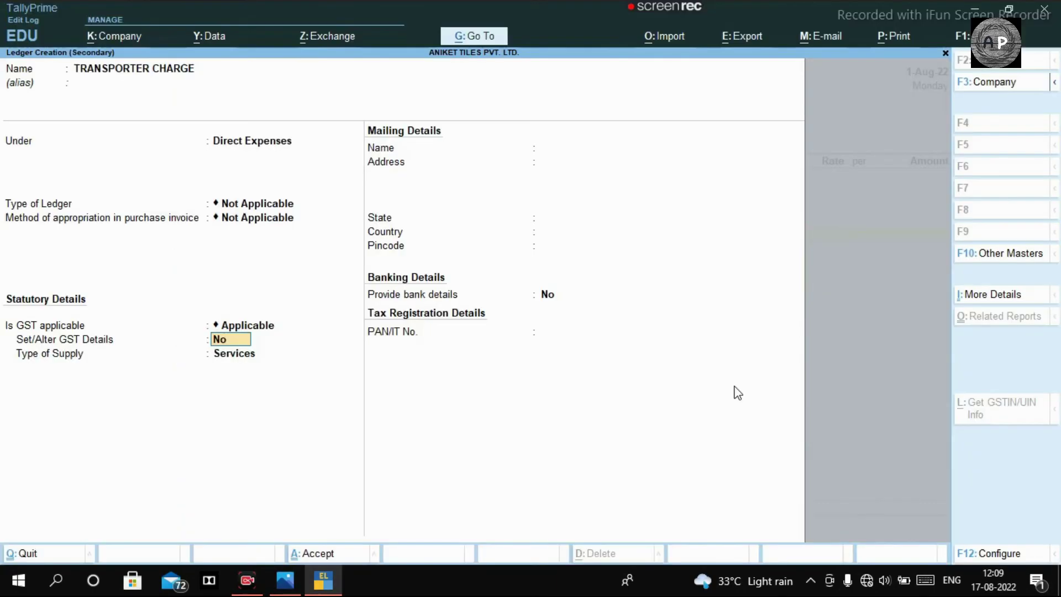
key("Return")
key("Return")
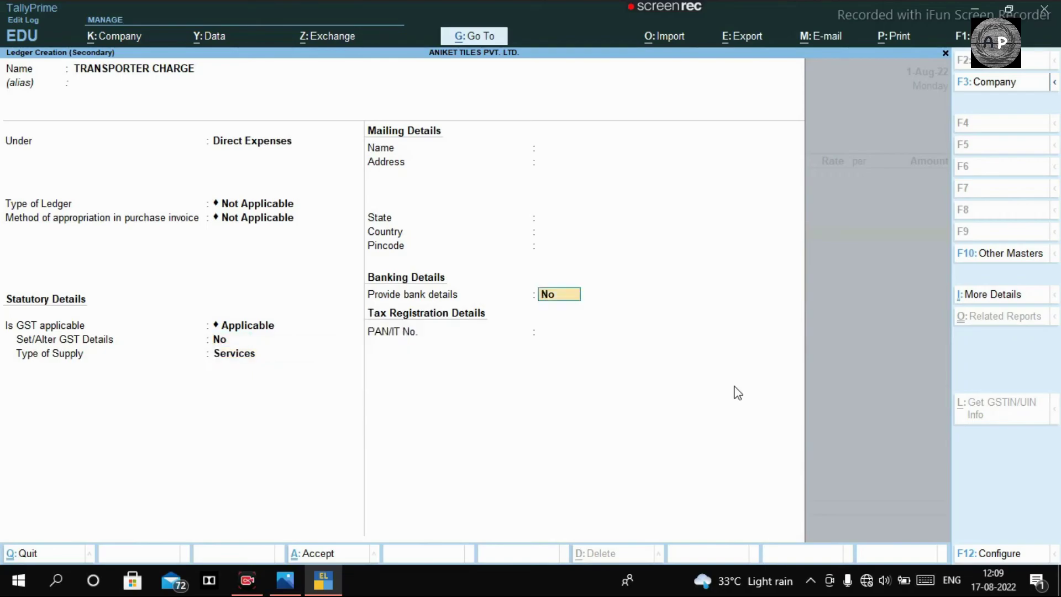
key("Return")
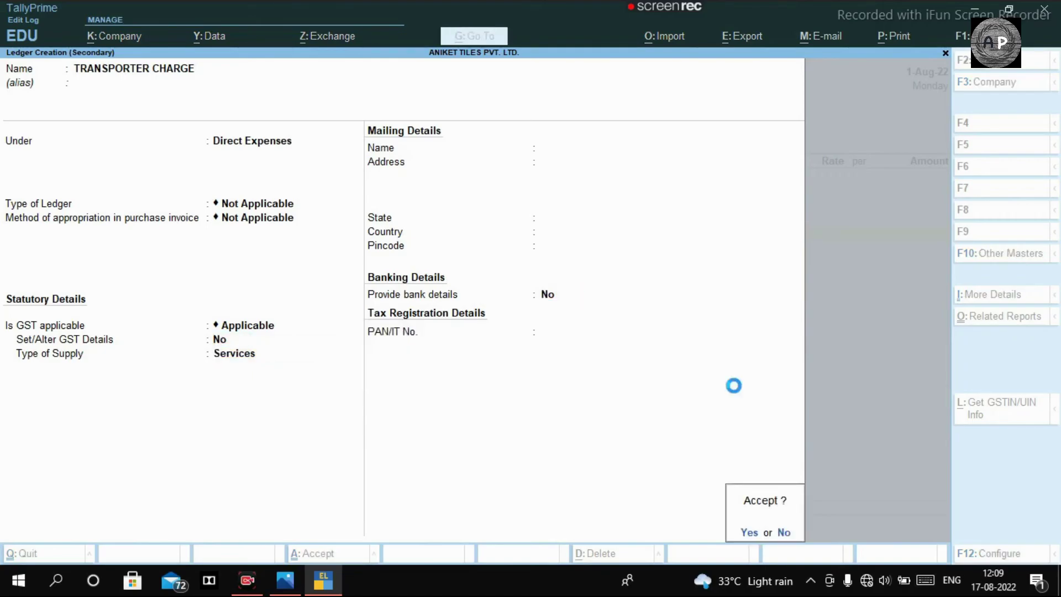
key("Return")
key("Return")
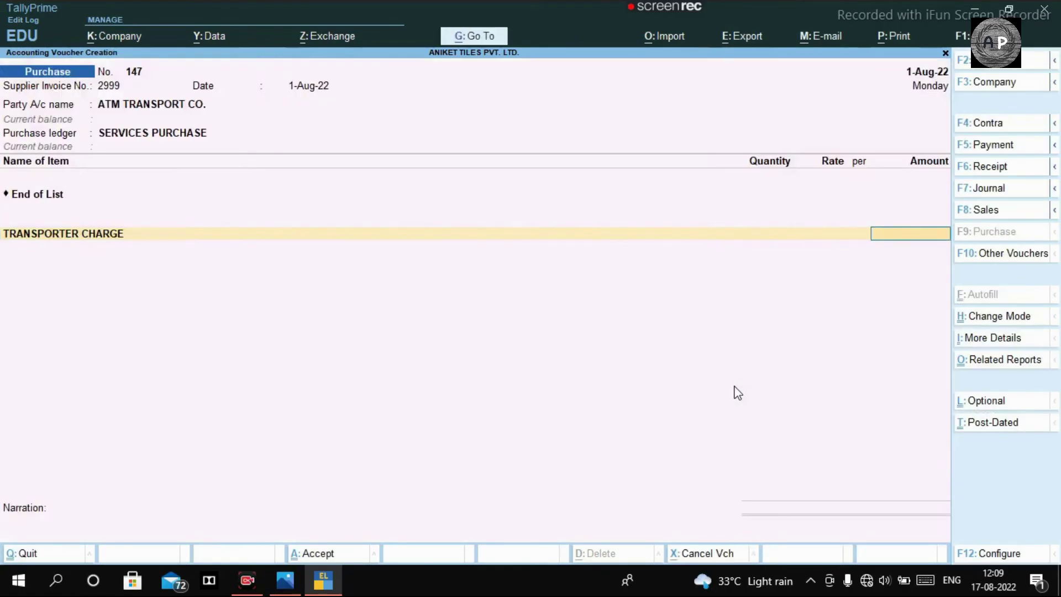
Step: Enter 1,10,000 as the transporter charge, decline GST/e-Way Bill details, and save the voucher
key("alt+Tab")
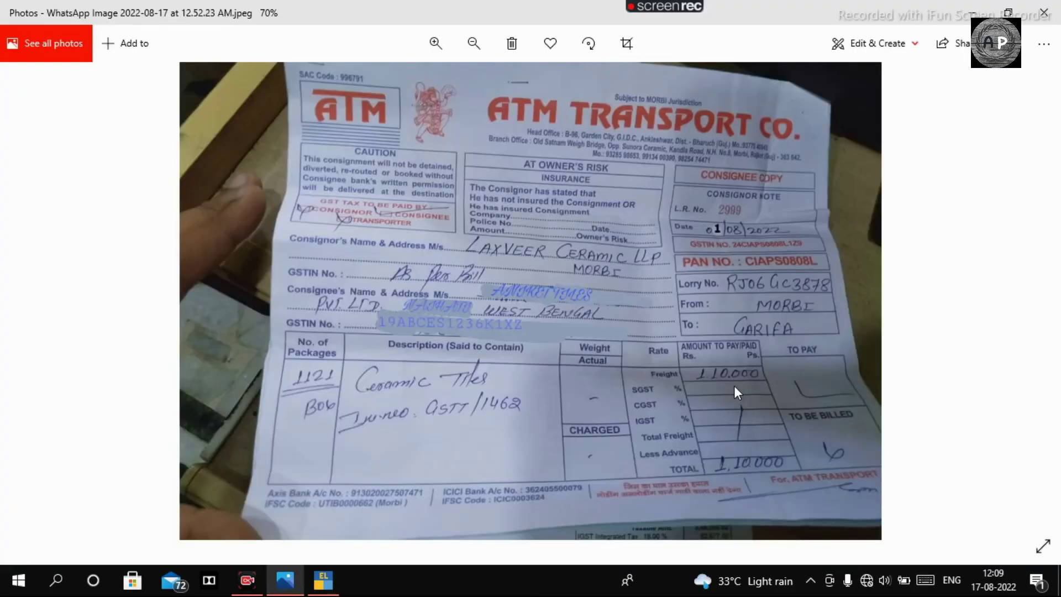
key("alt+Tab")
type("110000")
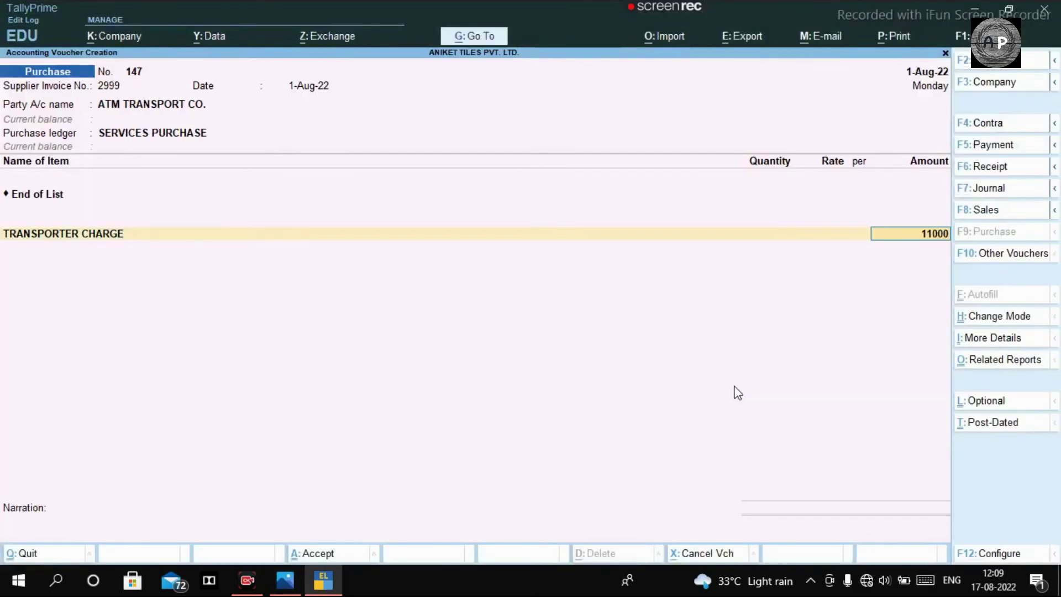
key("Return")
key("Return")
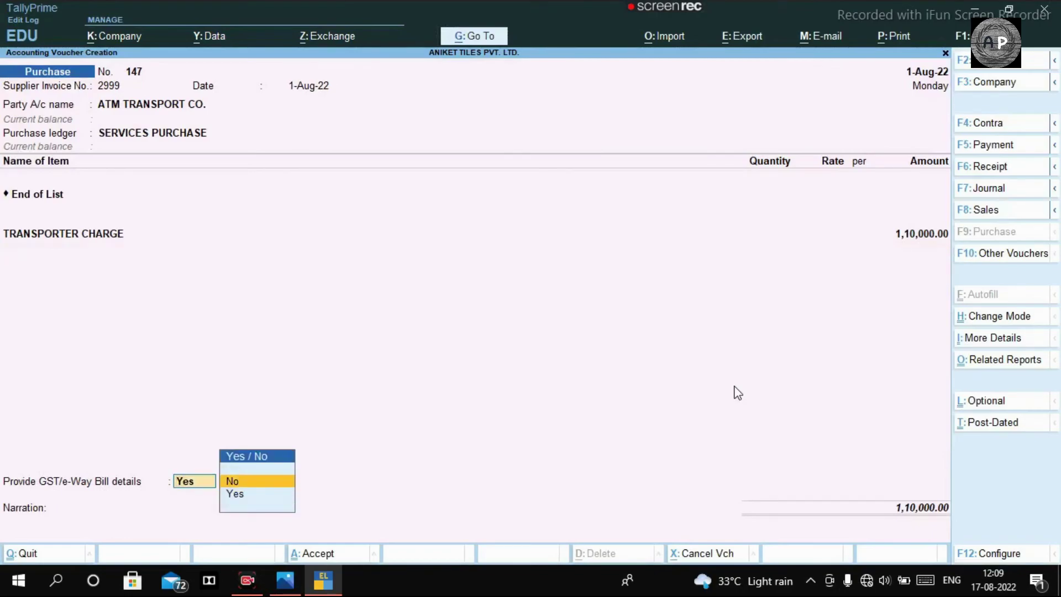
key("Return")
key("ctrl")
key("ctrl+a")
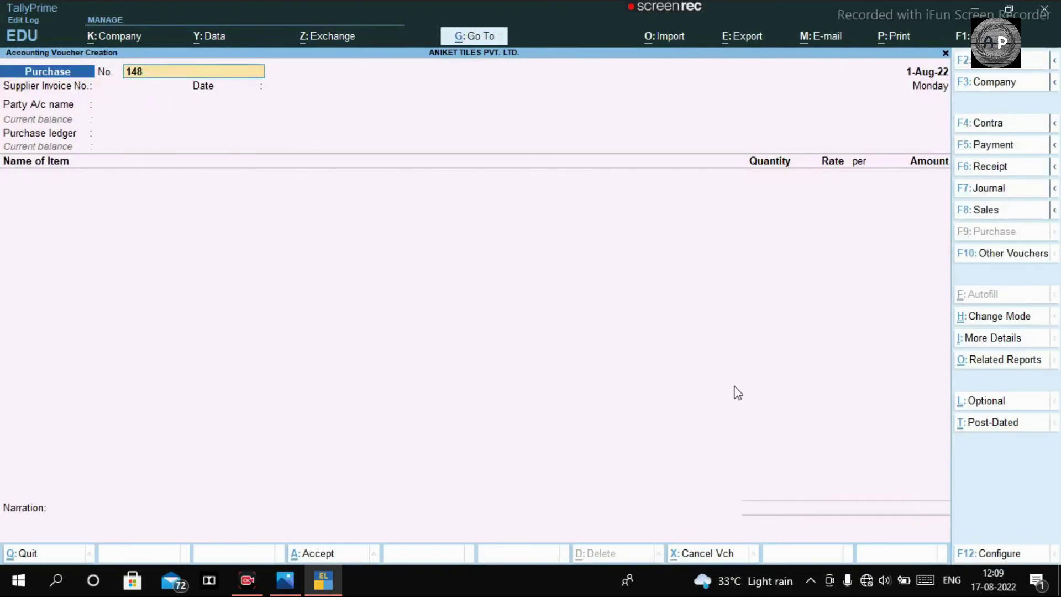
Step: Quit voucher entry and review the 1-Aug-22 Day Book, ending on the LAXVEER CERAMIC LLP entry
key("Escape")
key("y")
key("Escape")
key("Escape")
key("k")
key("Down")
key("Up")
key("Down")
key("Up")
key("Down")
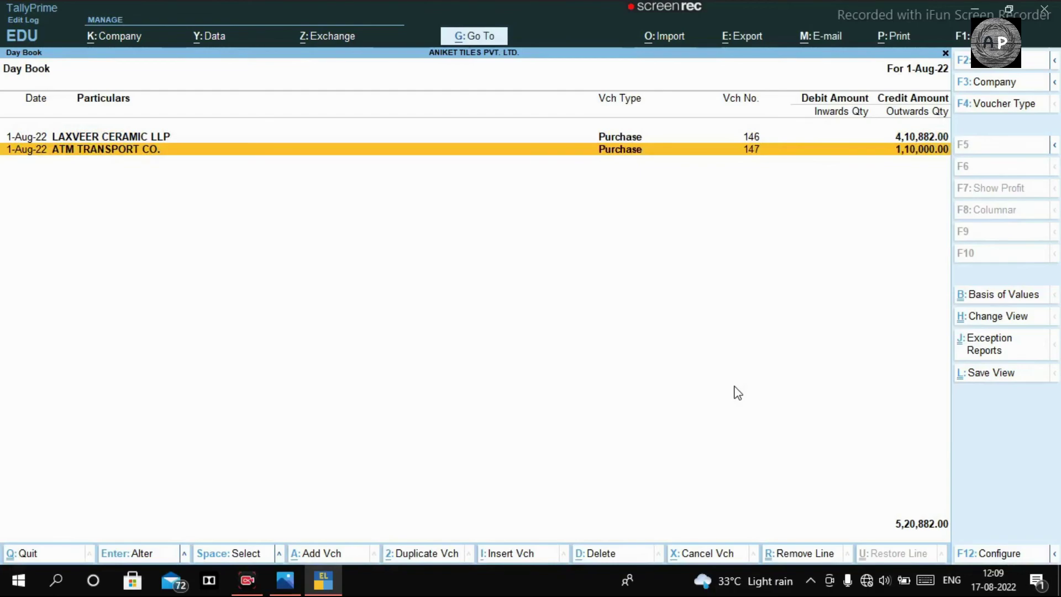
key("Up")
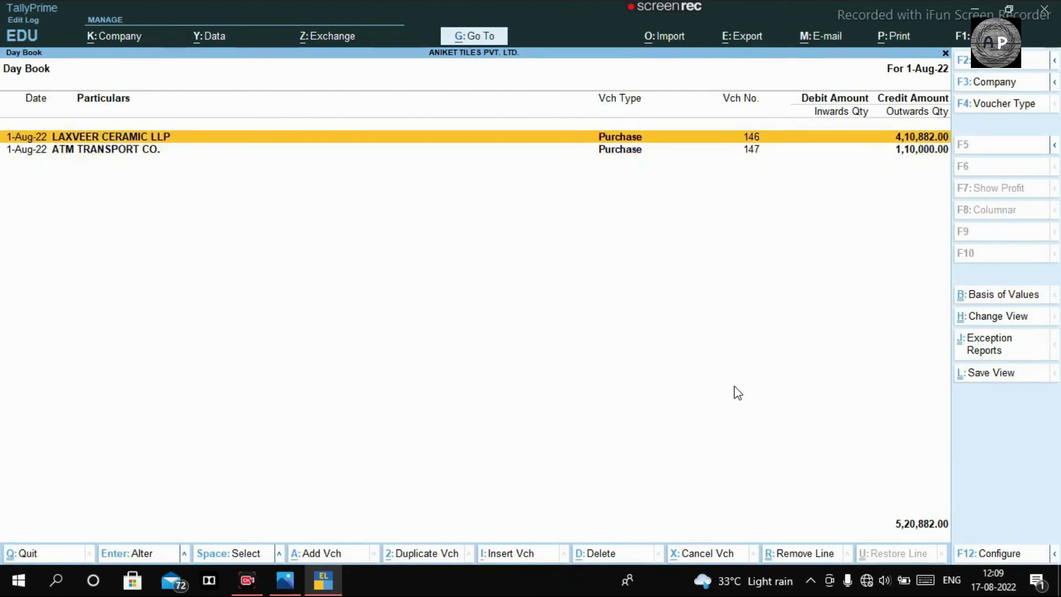
key("alt+Tab")
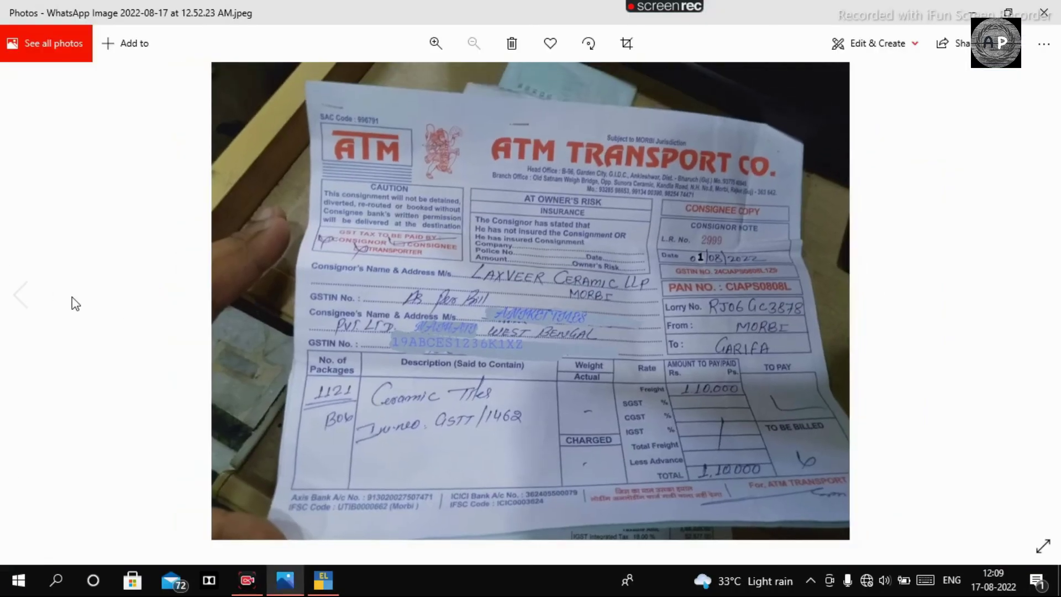
Step: Compare the Laxveer Ceramic invoice photo with the Day Book totals, selecting the ATM TRANSPORT CO. row
left_click(25, 295)
scroll(762, 431, "up", 2)
scroll(747, 454, "up", 1)
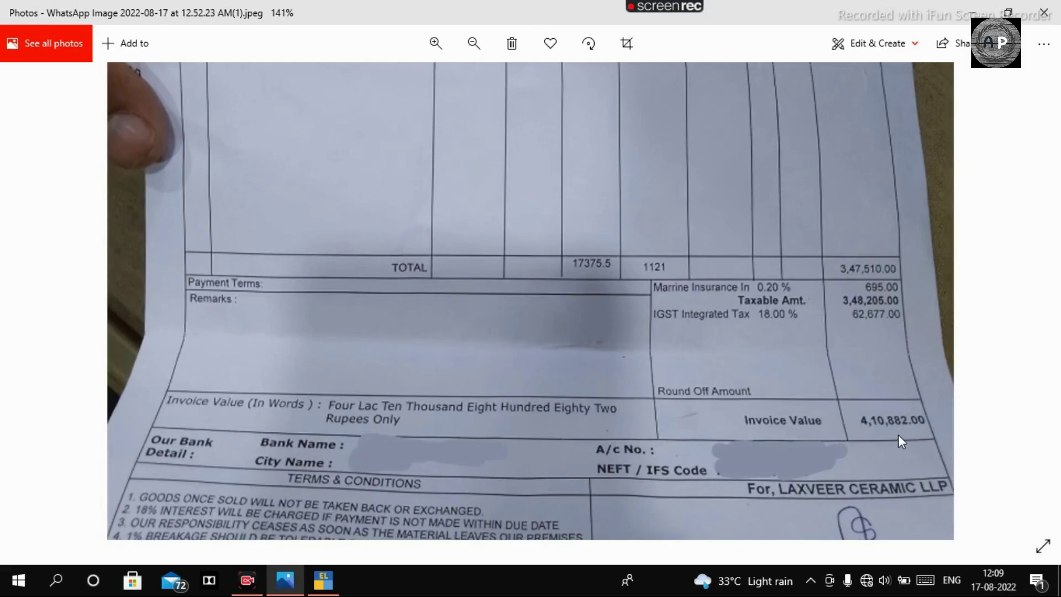
key("alt+Tab")
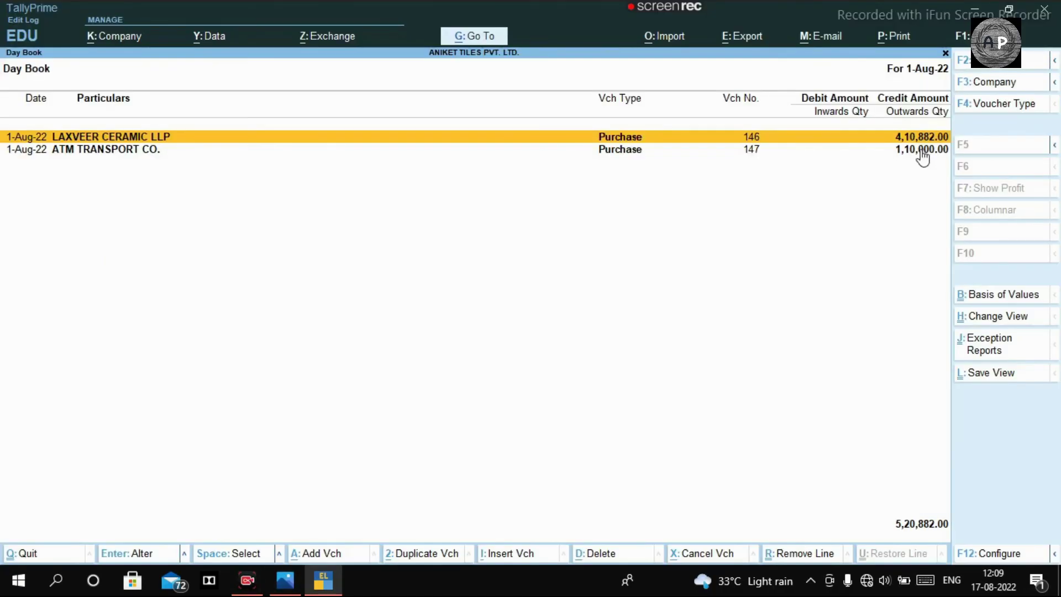
left_click(921, 152)
key("alt+Tab")
scroll(969, 280, "down", 3)
Step: Check the ATM Transport receipt photo against the Day Book, then close it to Gateway of Tally
left_click(1048, 296)
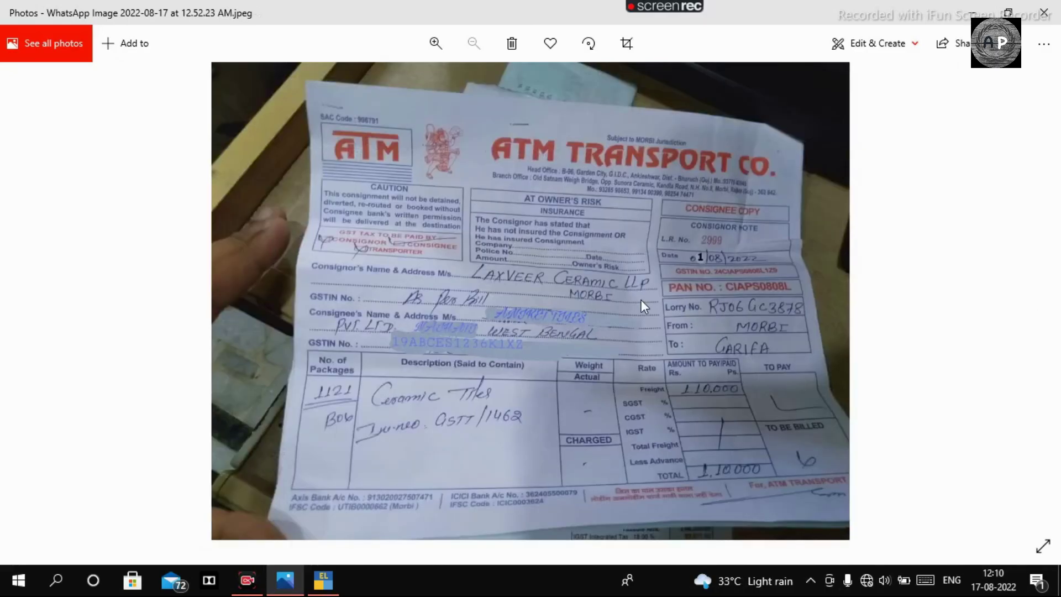
scroll(645, 303, "up", 4)
scroll(787, 303, "down", 2)
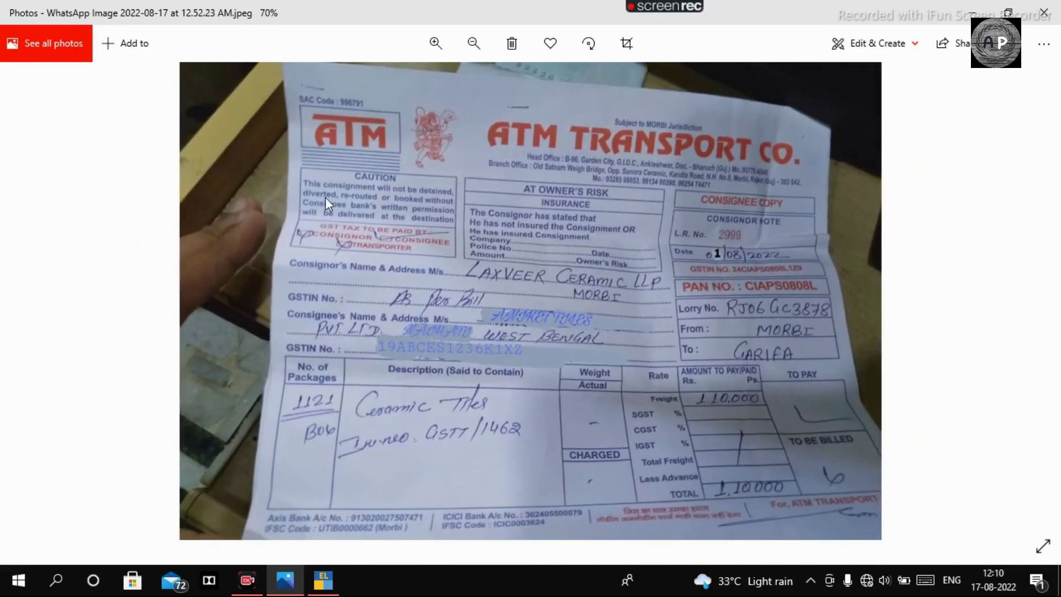
key("alt+Tab")
key("alt+Tab")
scroll(763, 502, "up", 2)
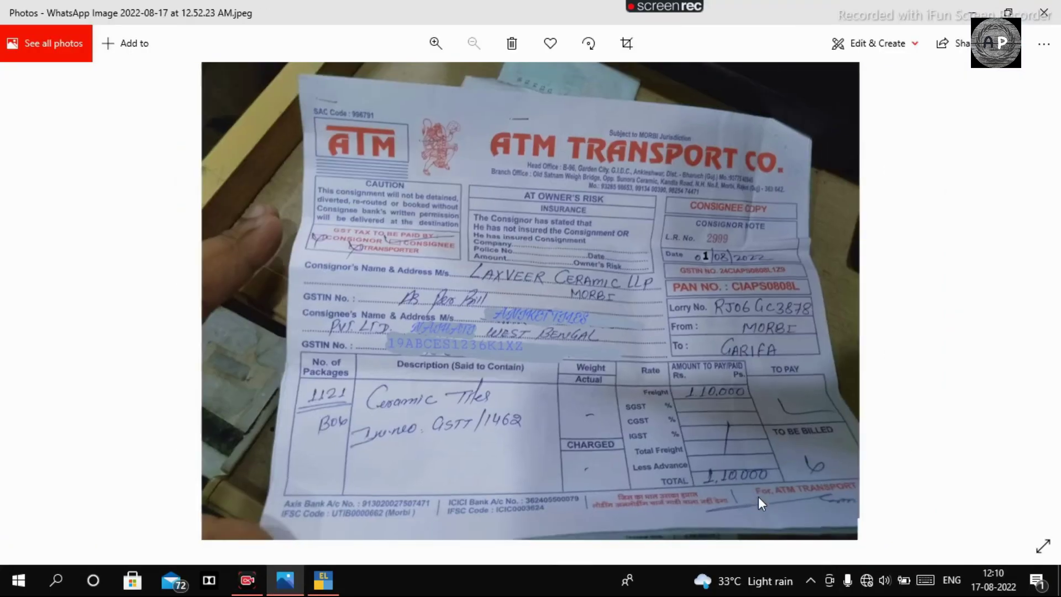
scroll(793, 253, "up", 2)
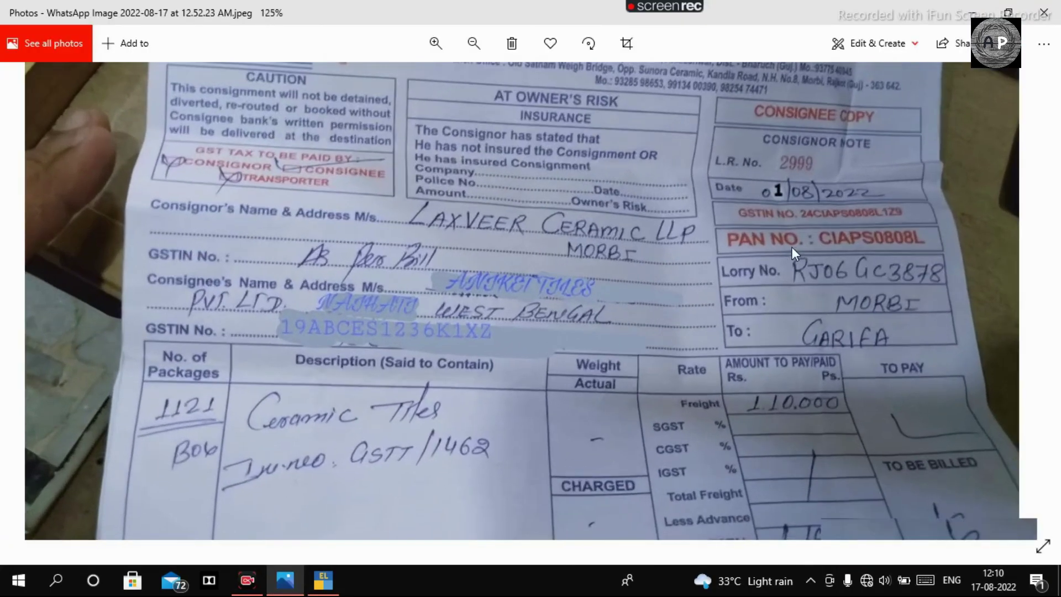
scroll(792, 221, "down", 4)
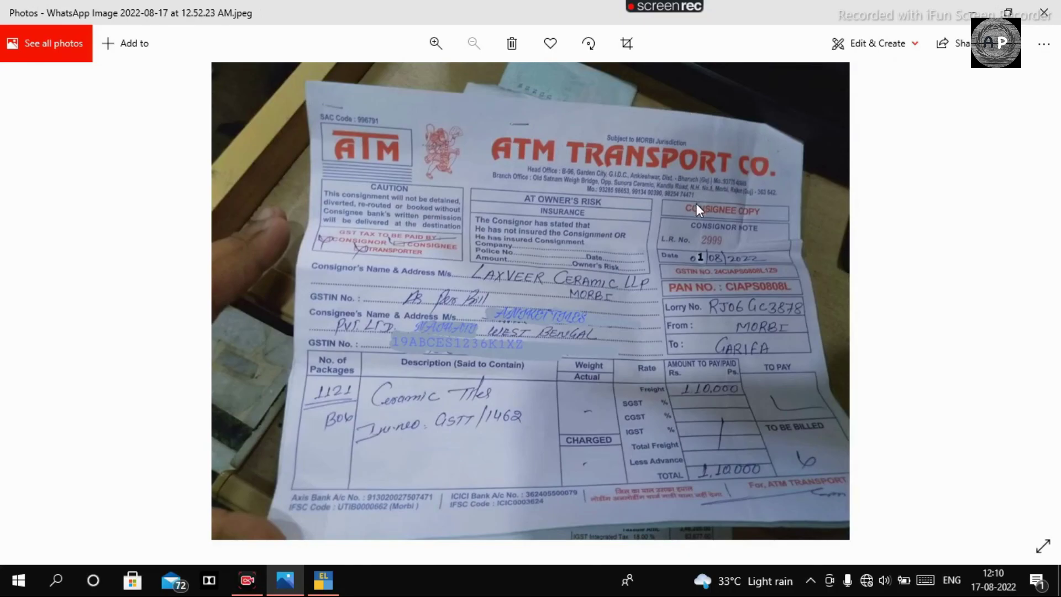
key("alt+Tab")
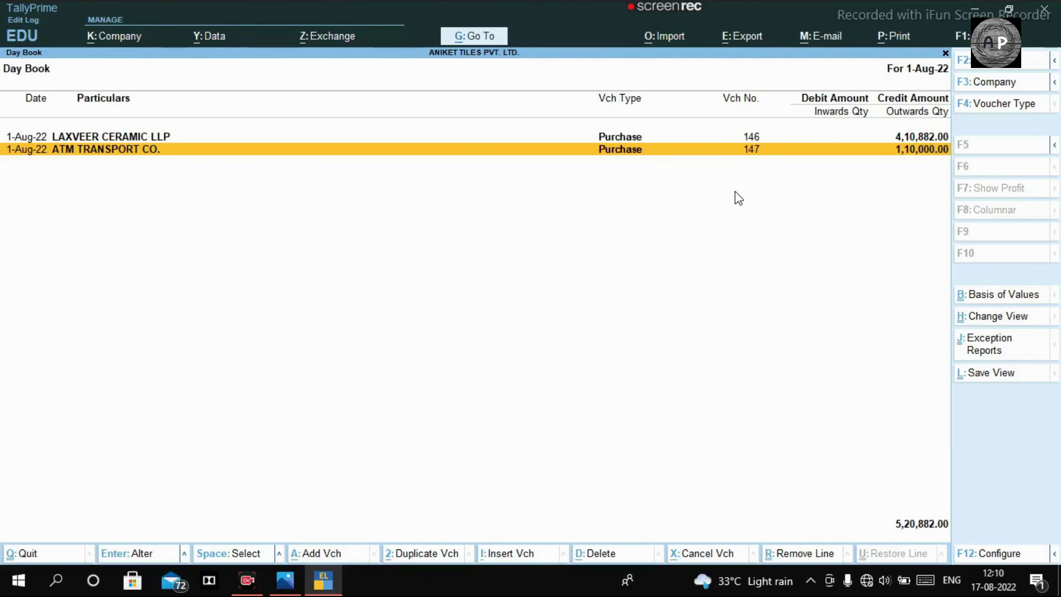
key("Escape")
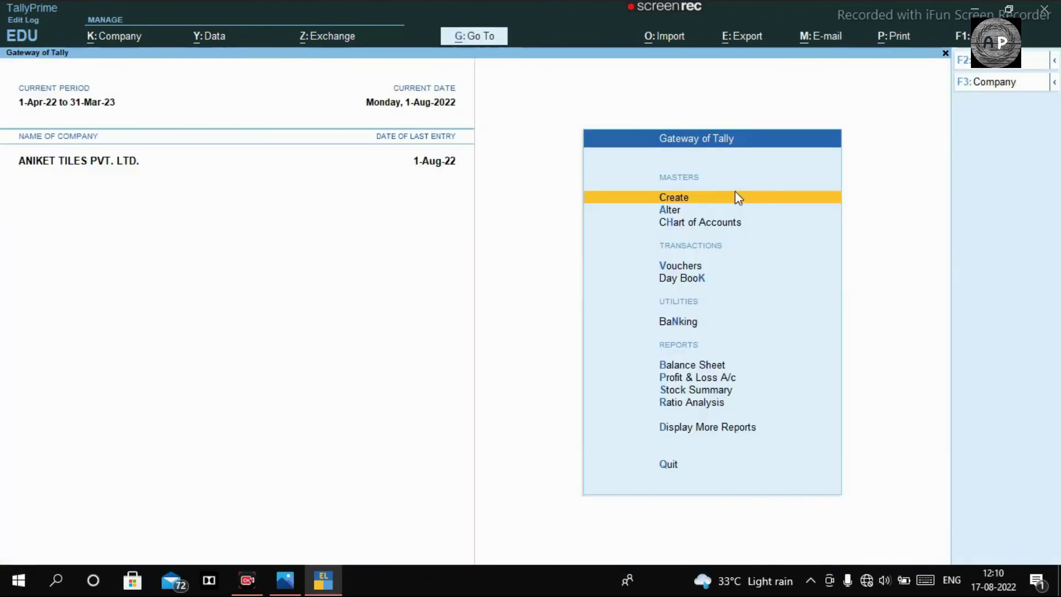